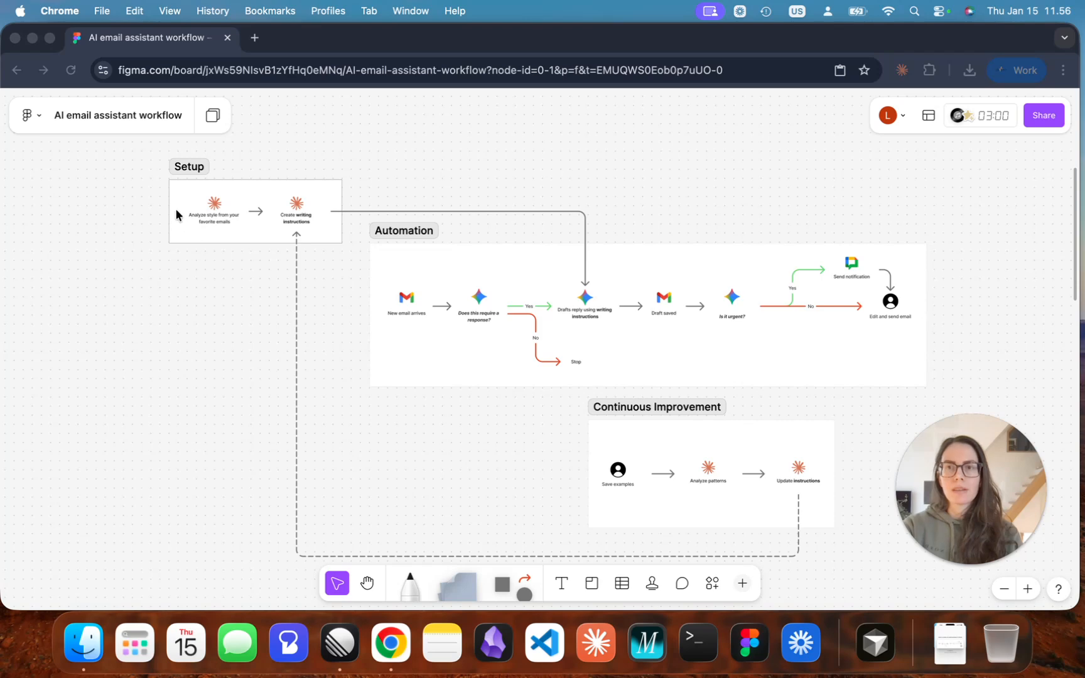
Examine the AI email assistant workflow diagram's Setup, Automation and Continuous Improvement sections.
{"action": "scroll", "coordinate": [223, 204], "scroll_direction": "up", "scroll_amount": 2}
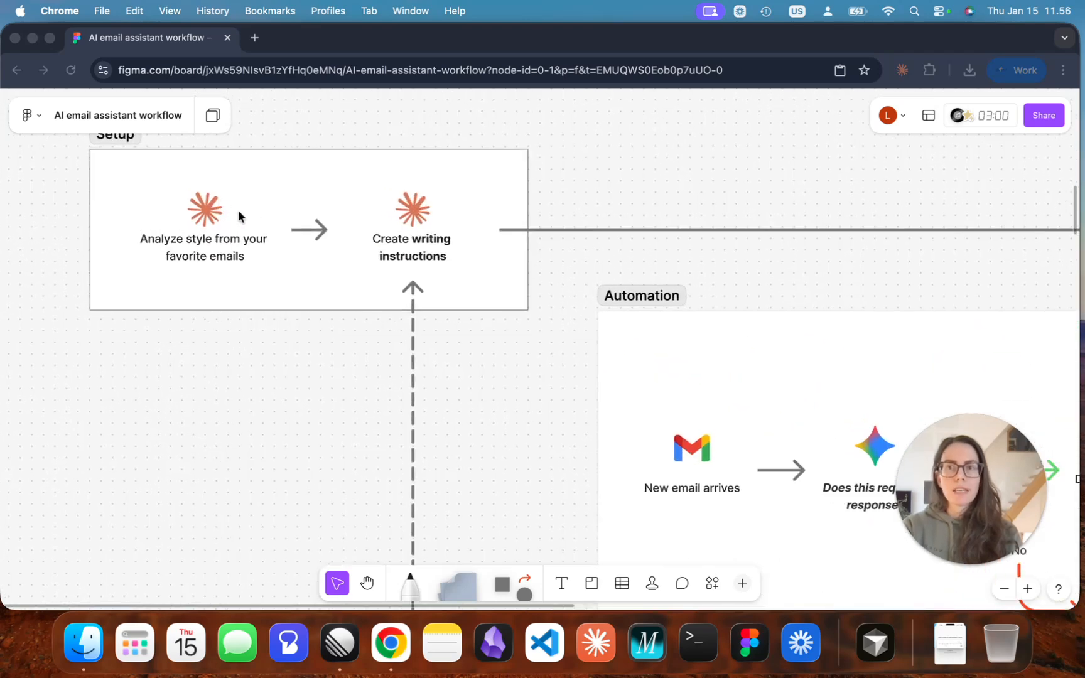
{"action": "scroll", "coordinate": [283, 242], "scroll_direction": "up", "scroll_amount": 3}
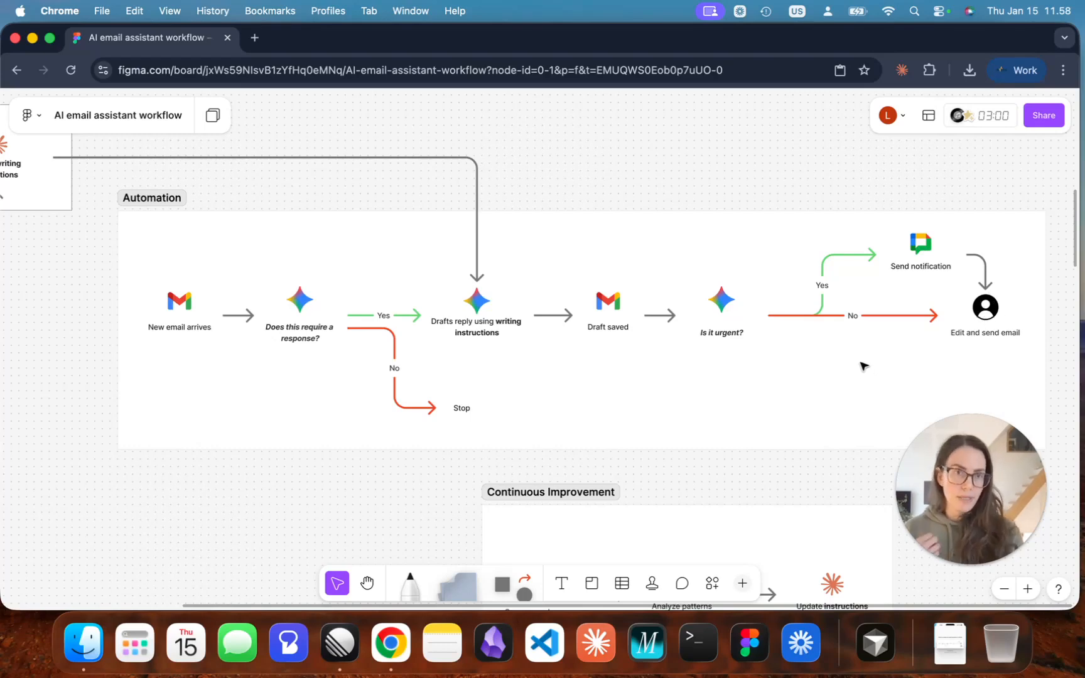
{"action": "scroll", "coordinate": [862, 361], "scroll_direction": "down", "scroll_amount": 2}
{"action": "scroll", "coordinate": [862, 361], "scroll_direction": "down", "scroll_amount": 6}
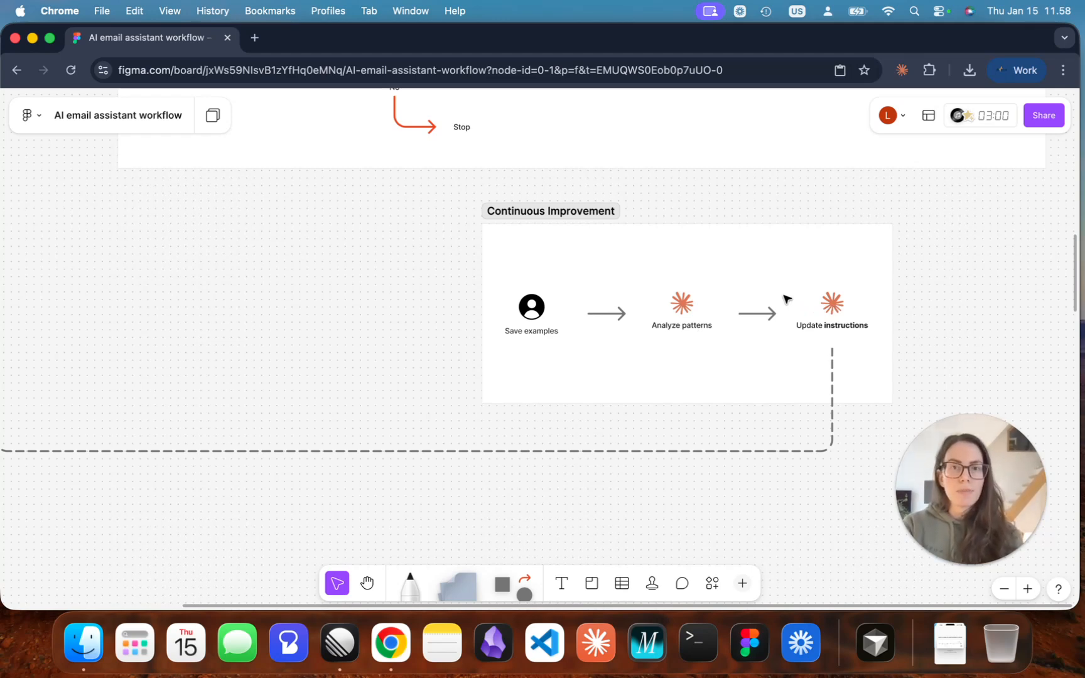
{"action": "scroll", "coordinate": [787, 299], "scroll_direction": "down", "scroll_amount": 5}
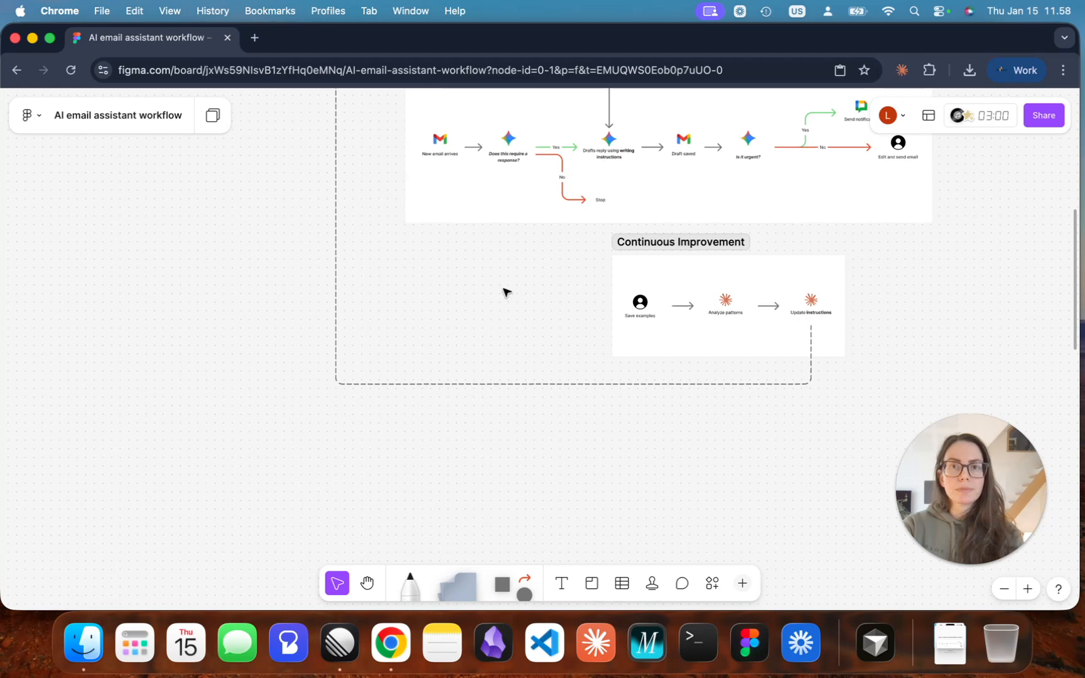
{"action": "key", "text": "space"}
{"action": "left_click_drag", "start_coordinate": [509, 288], "coordinate": [521, 416]}
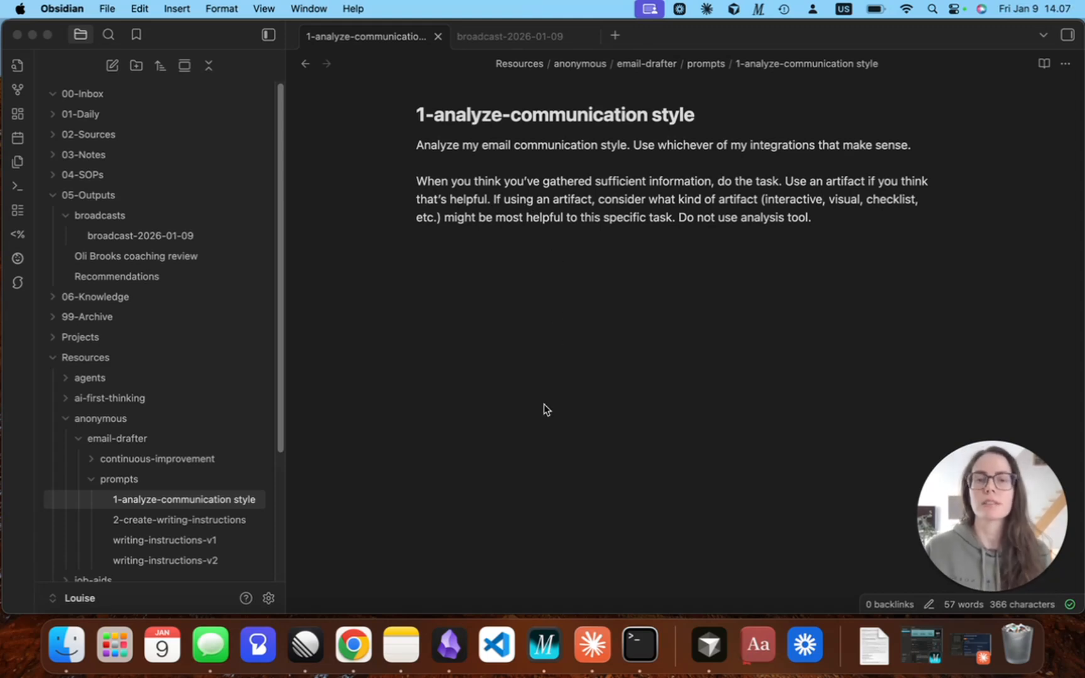
Switch to Claude and review the email communication style report's overview and traits, including the Warmth & Enthusiasm details.
{"action": "left_click", "coordinate": [597, 651]}
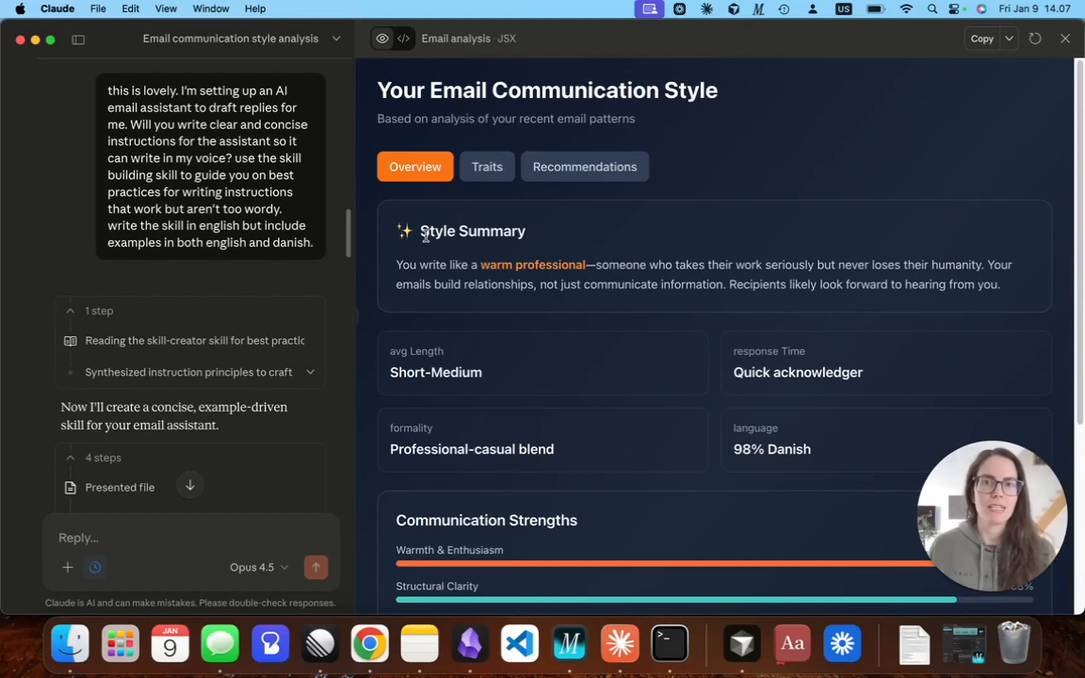
{"action": "left_click_drag", "start_coordinate": [481, 265], "coordinate": [581, 264]}
{"action": "left_click", "coordinate": [580, 264]}
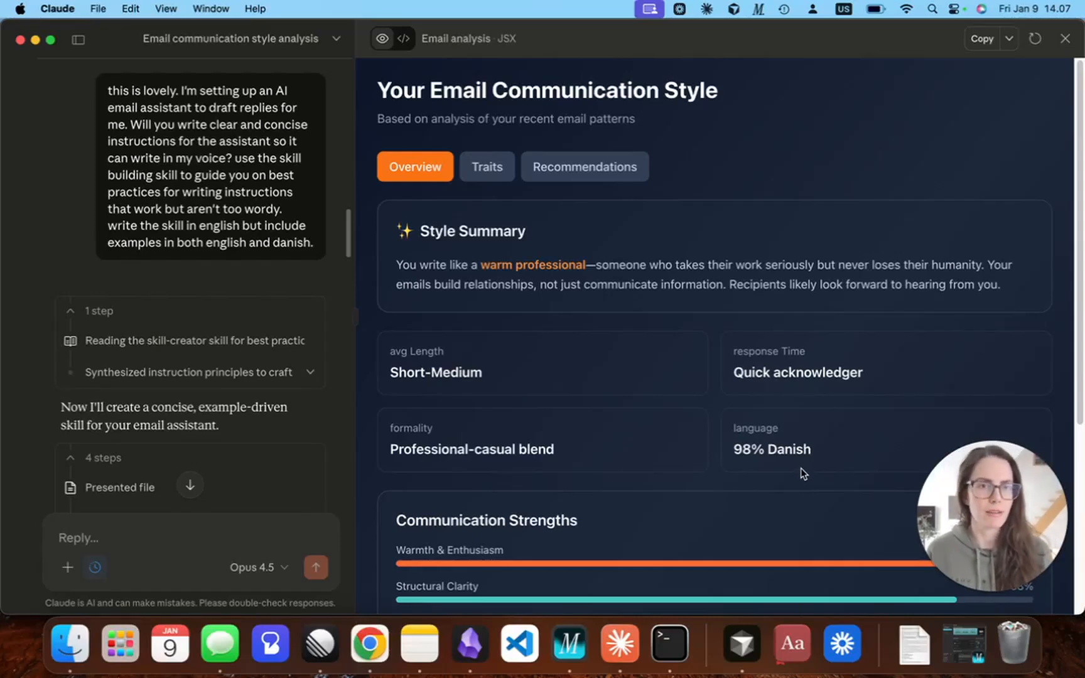
{"action": "left_click", "coordinate": [496, 182]}
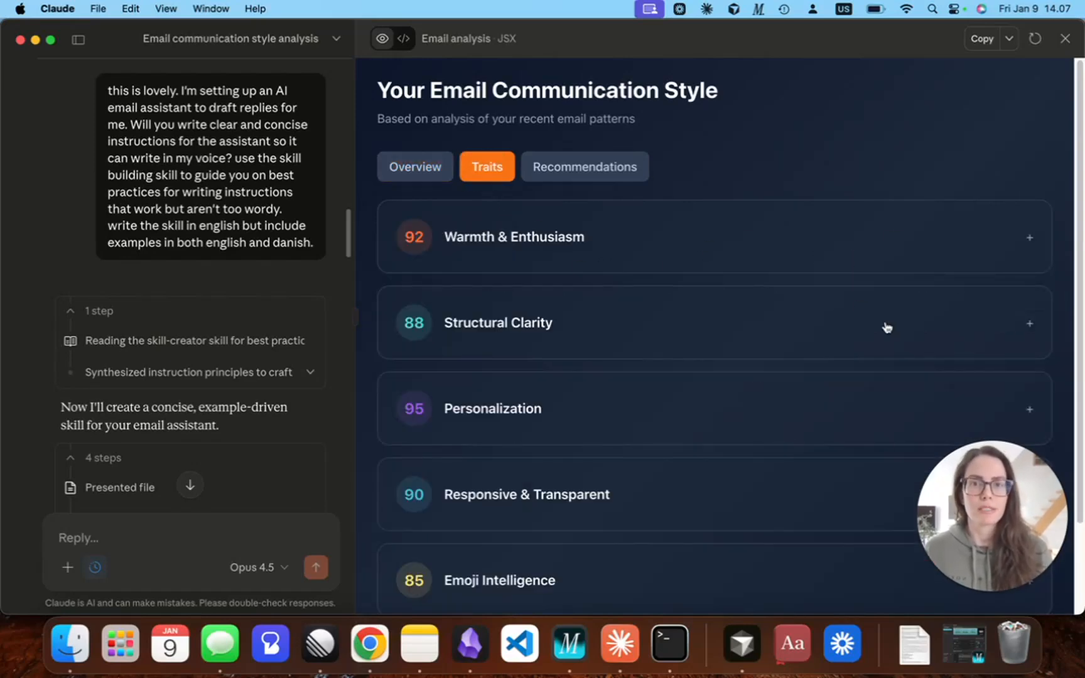
{"action": "left_click", "coordinate": [1027, 240]}
{"action": "left_click_drag", "start_coordinate": [411, 349], "coordinate": [505, 352]}
{"action": "left_click", "coordinate": [600, 344]}
{"action": "left_click", "coordinate": [624, 281]}
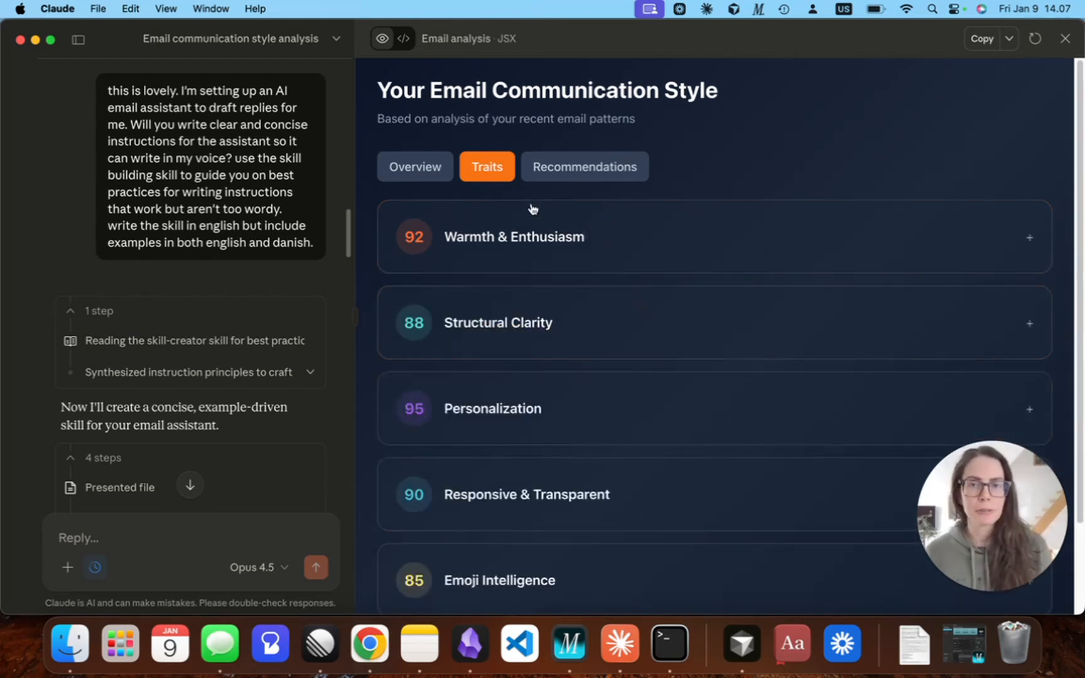
{"action": "left_click", "coordinate": [421, 158]}
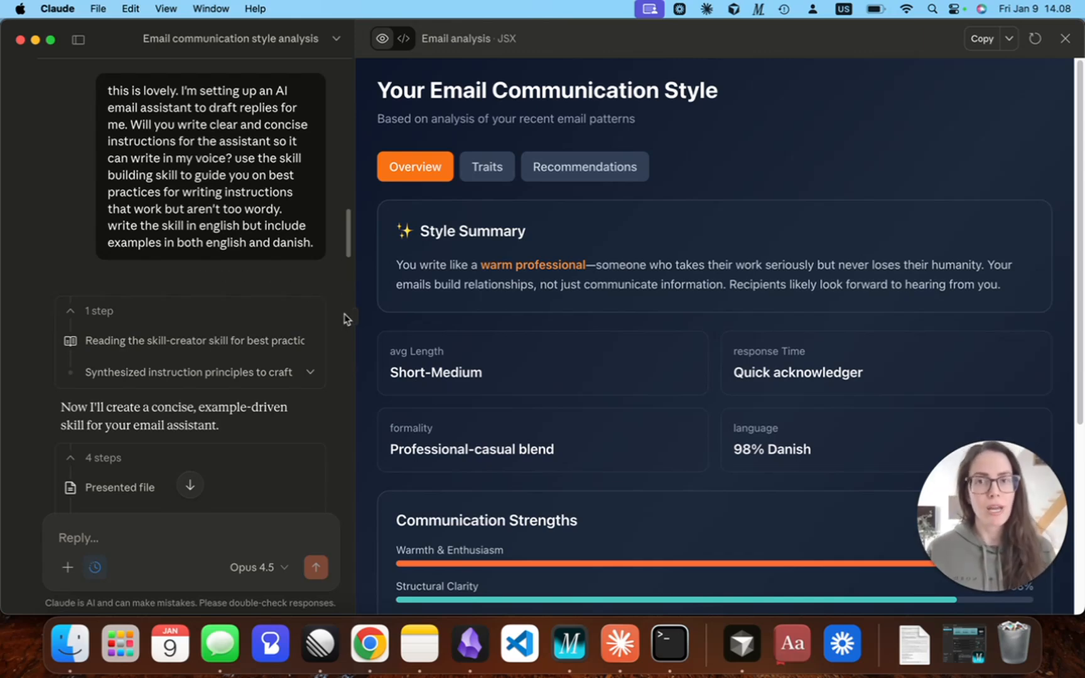
Switch to Obsidian and open the 2-create-writing-instructions prompt note for reading.
{"action": "left_click", "coordinate": [469, 646]}
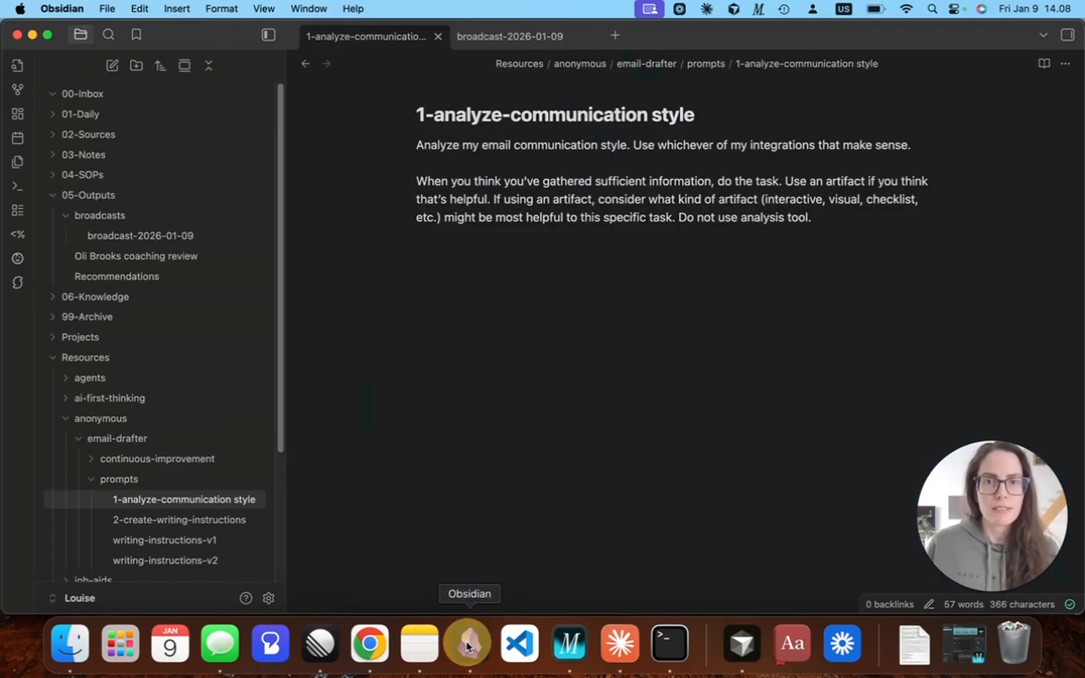
{"action": "left_click", "coordinate": [189, 519]}
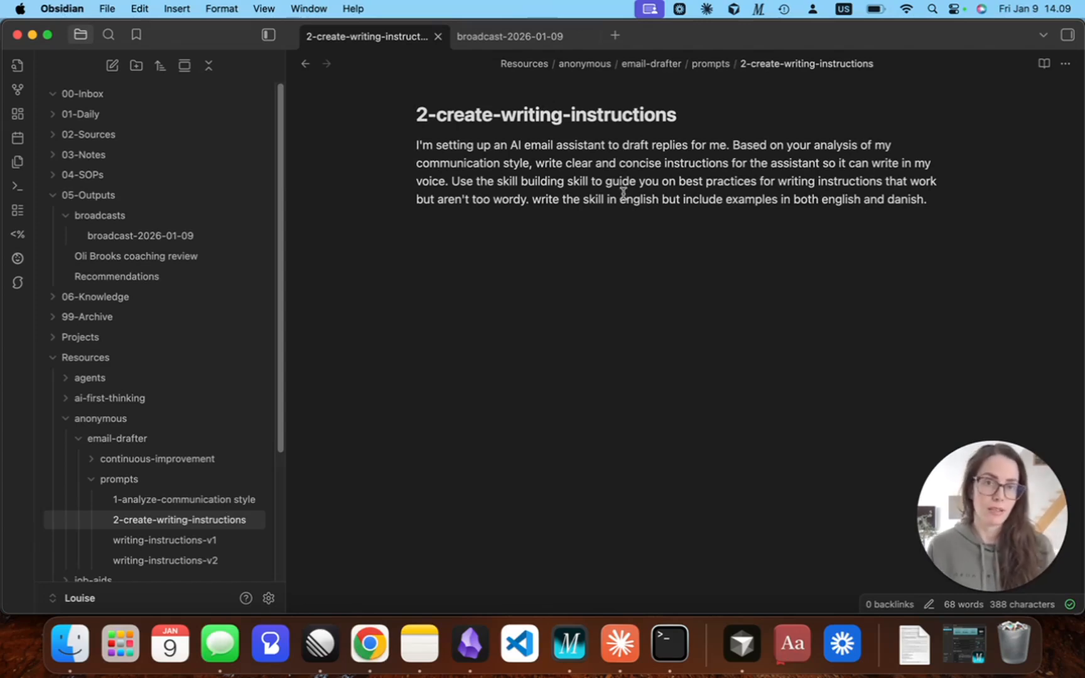
Switch to Claude, widen the conversation beside the report, and review the reply describing the email voice skill's contents.
{"action": "left_click", "coordinate": [620, 643]}
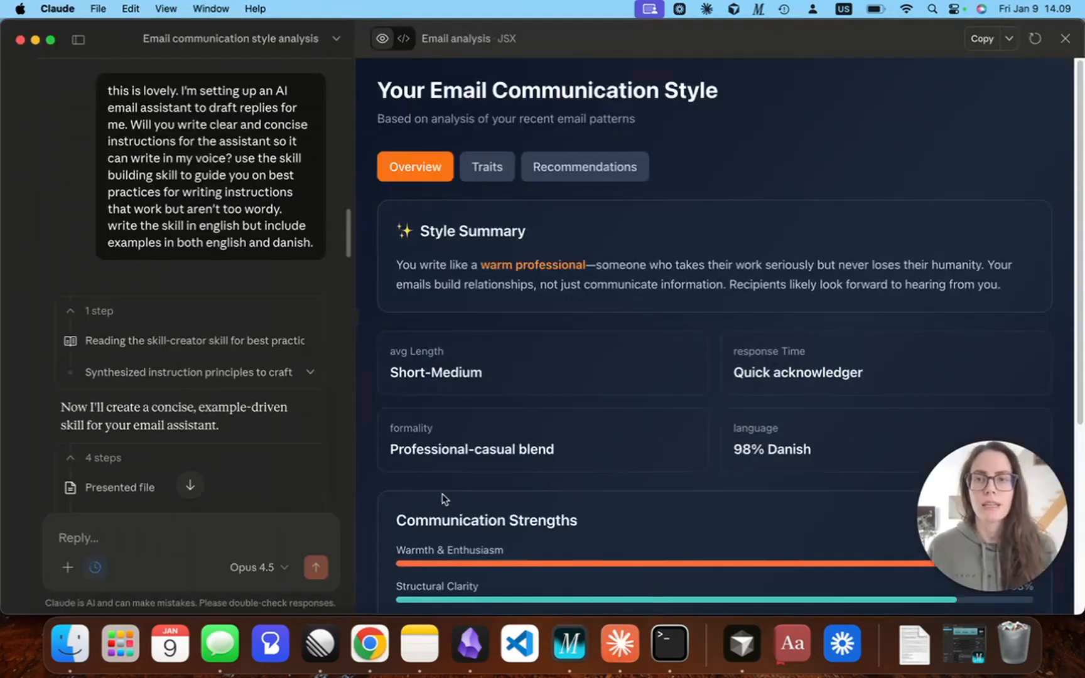
{"action": "left_click_drag", "start_coordinate": [356, 210], "coordinate": [904, 376]}
{"action": "scroll", "coordinate": [690, 417], "scroll_direction": "down", "scroll_amount": 3}
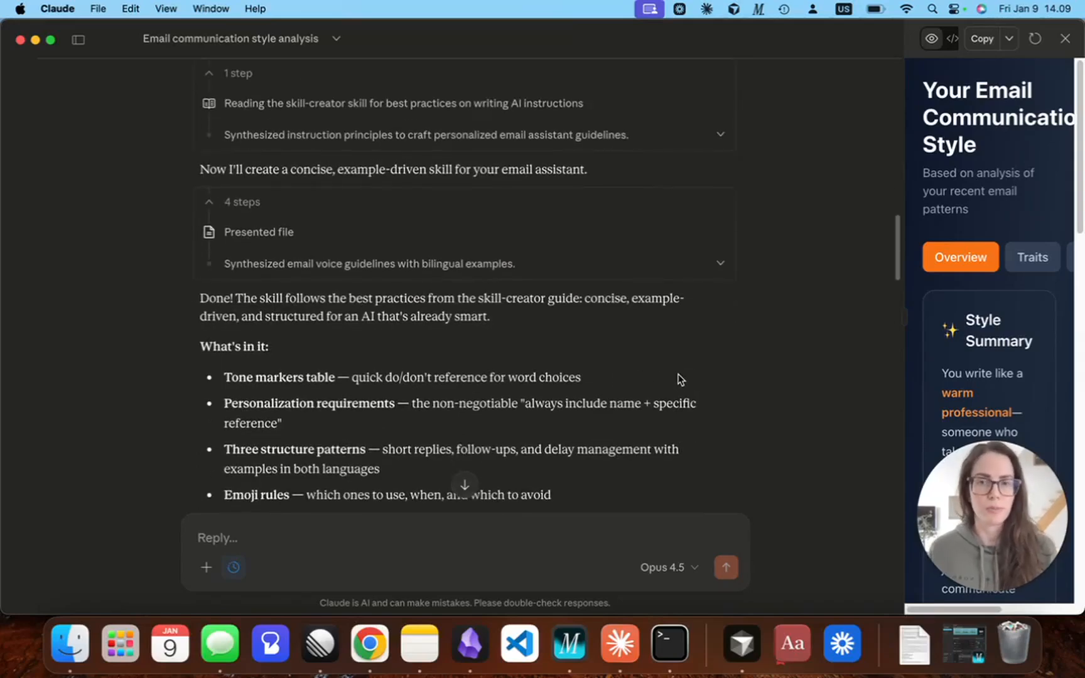
{"action": "scroll", "coordinate": [678, 379], "scroll_direction": "down", "scroll_amount": 2}
{"action": "scroll", "coordinate": [678, 380], "scroll_direction": "down", "scroll_amount": 5}
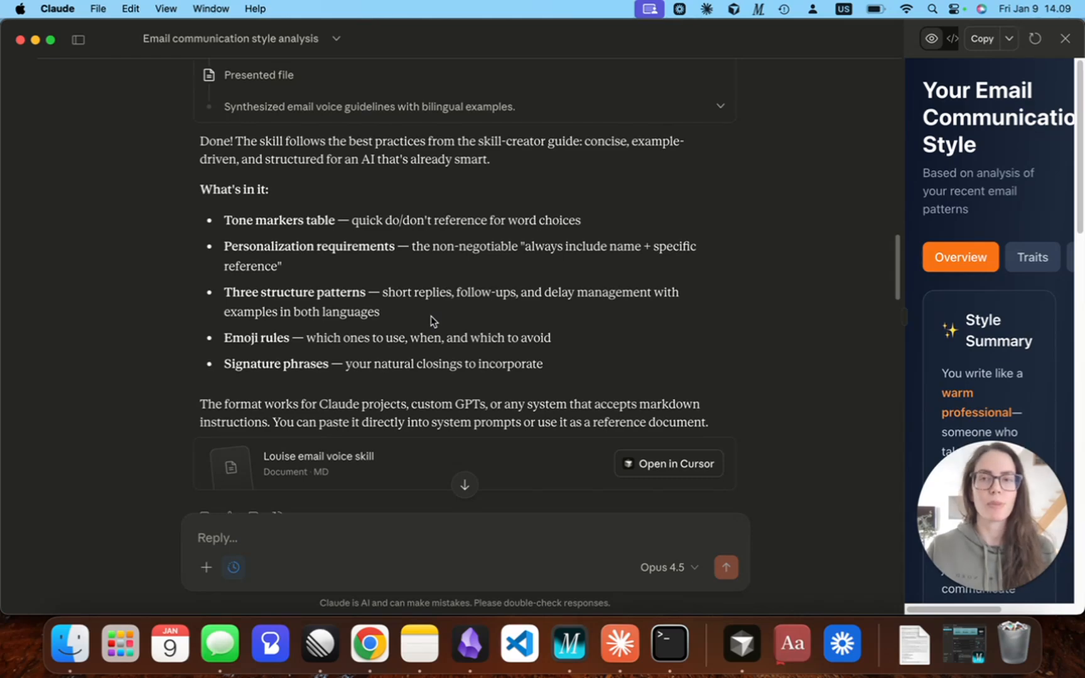
Switch to Obsidian and read the writing-instructions-v1 note from core voice and tone markers through to the sign-off rules.
{"action": "left_click", "coordinate": [470, 643]}
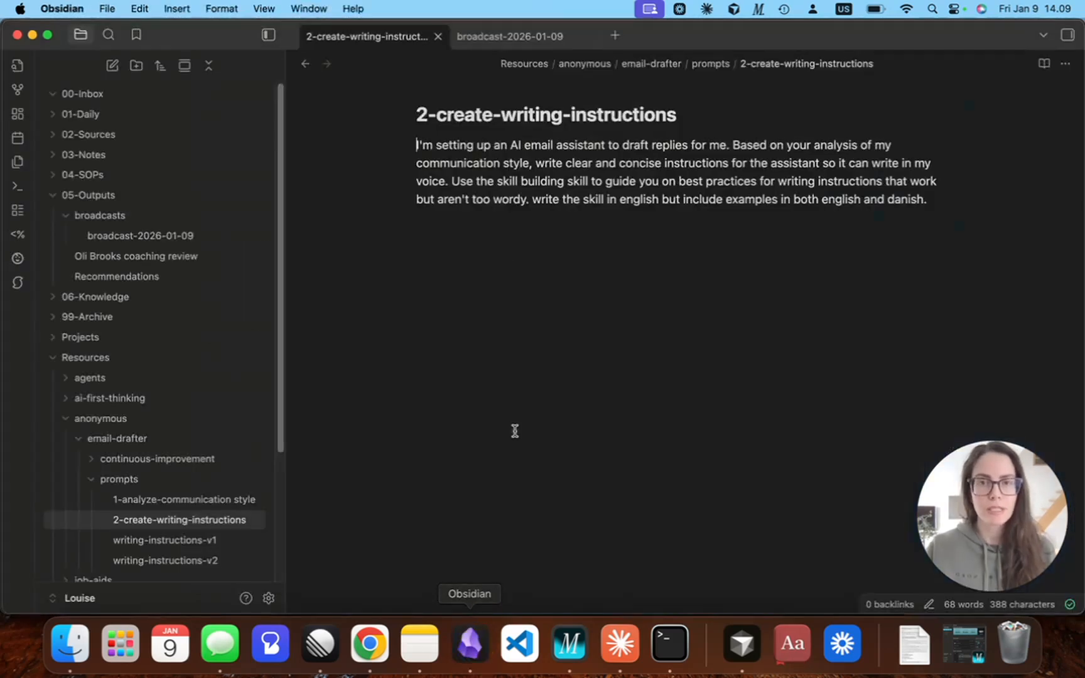
{"action": "scroll", "coordinate": [194, 496], "scroll_direction": "down", "scroll_amount": 2}
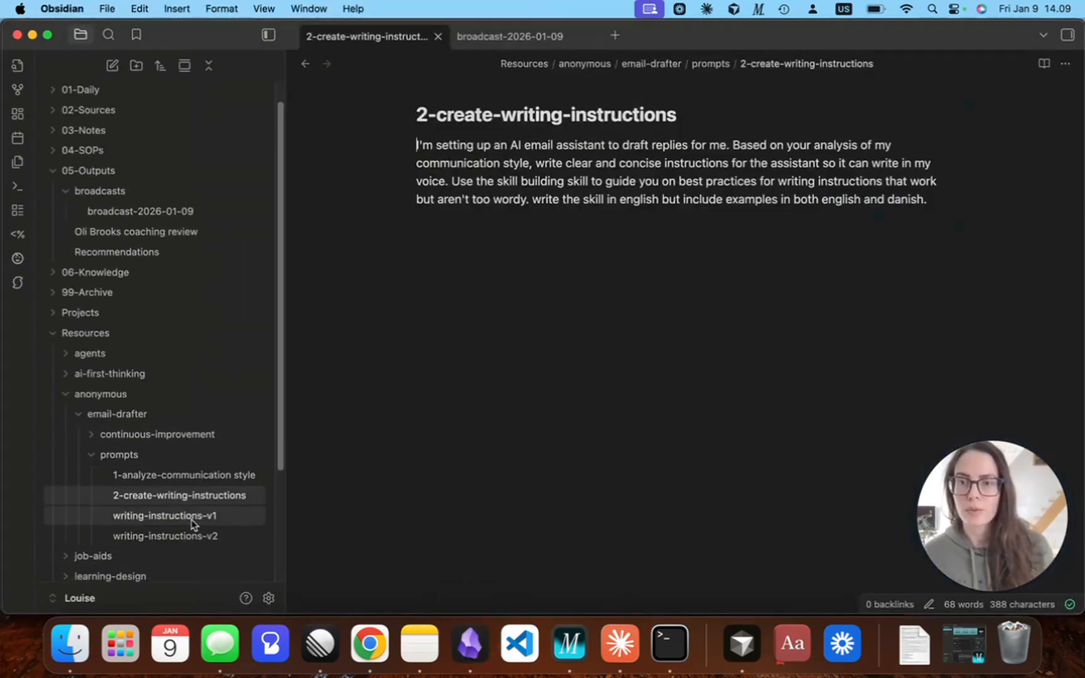
{"action": "left_click", "coordinate": [191, 516]}
{"action": "scroll", "coordinate": [794, 448], "scroll_direction": "down", "scroll_amount": 1}
{"action": "scroll", "coordinate": [642, 201], "scroll_direction": "up", "scroll_amount": 2}
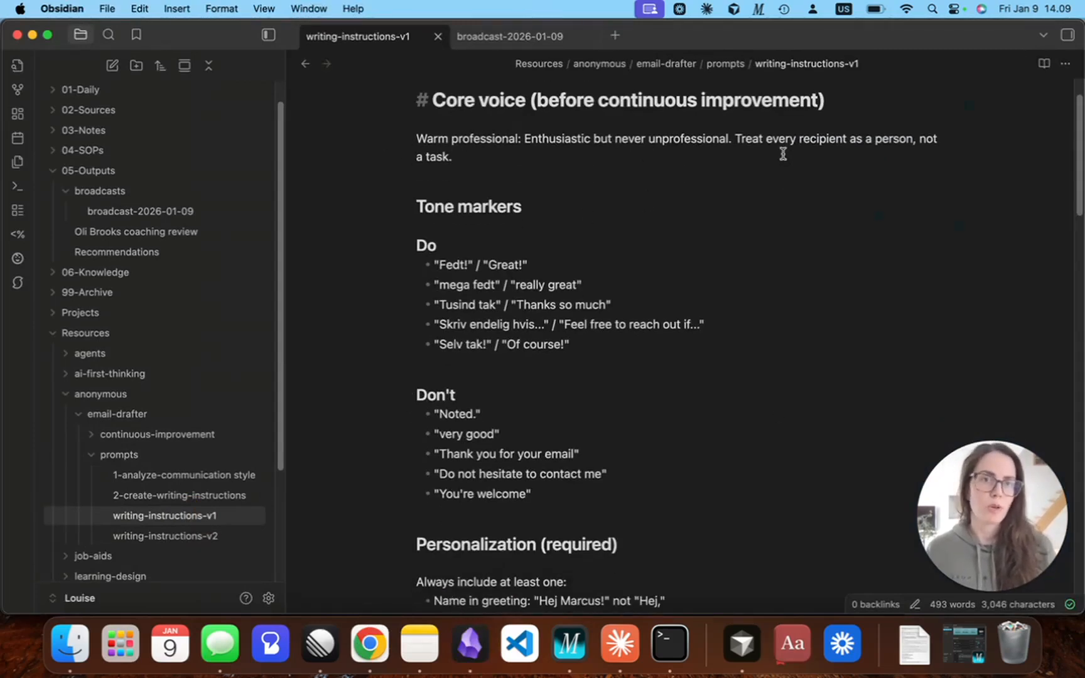
{"action": "scroll", "coordinate": [851, 417], "scroll_direction": "down", "scroll_amount": 1}
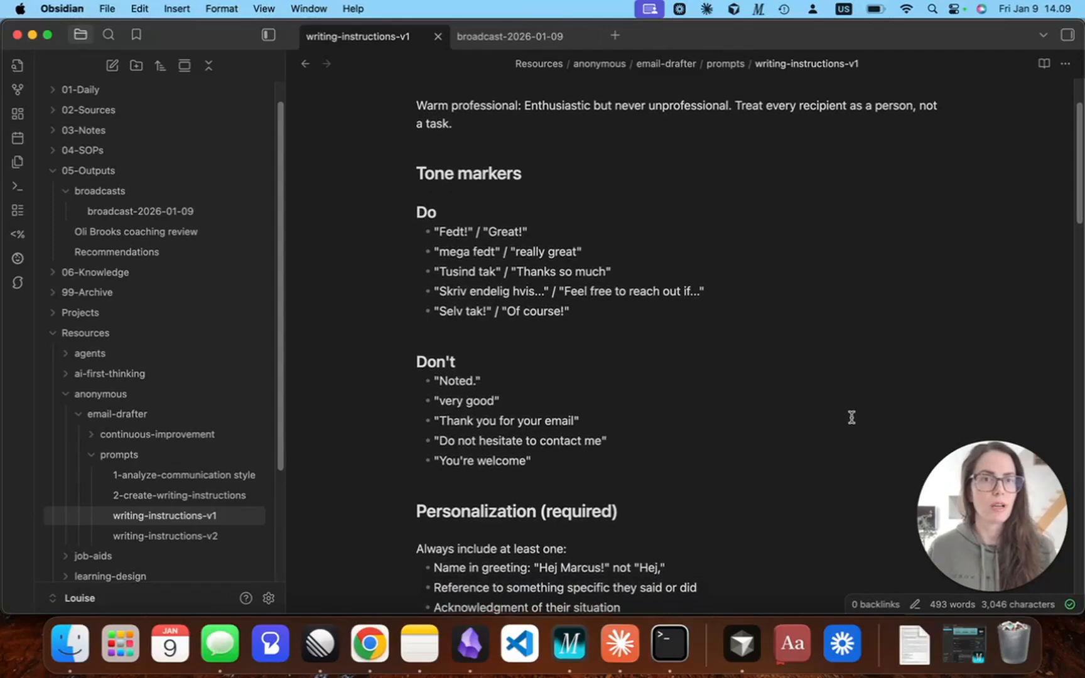
{"action": "scroll", "coordinate": [851, 416], "scroll_direction": "down", "scroll_amount": 3}
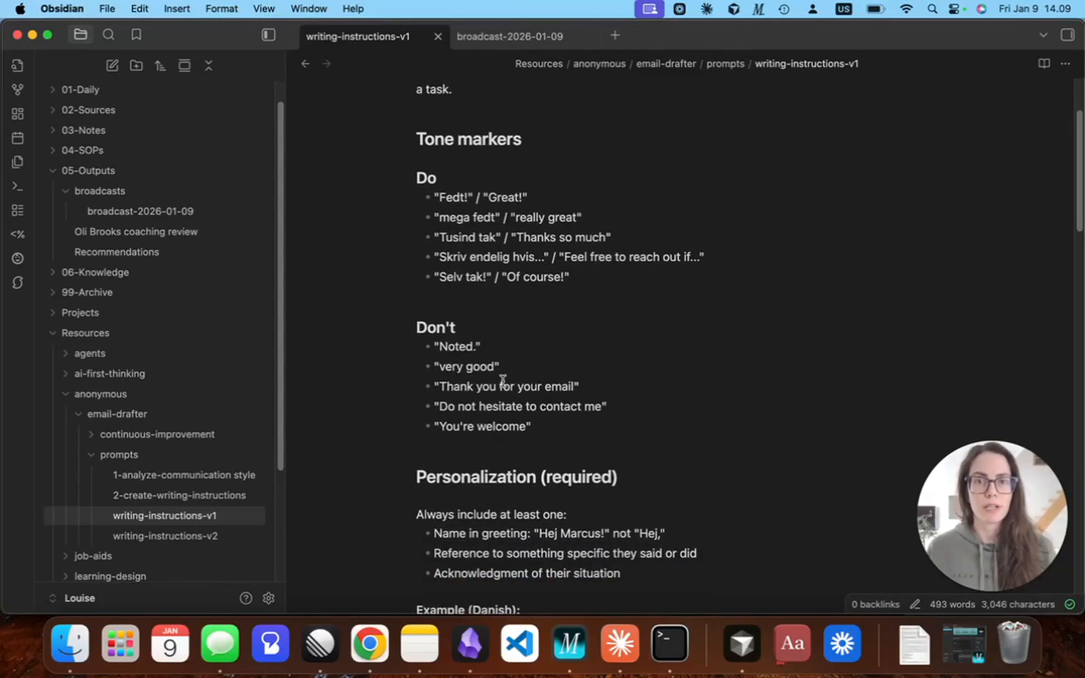
{"action": "scroll", "coordinate": [724, 414], "scroll_direction": "down", "scroll_amount": 10}
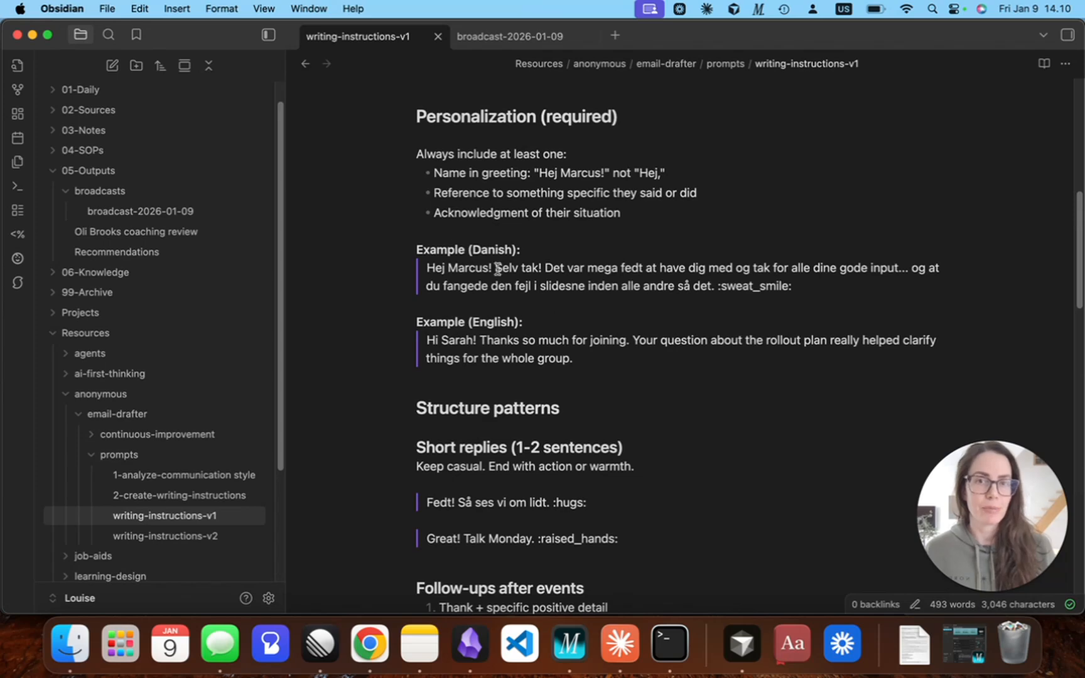
{"action": "scroll", "coordinate": [761, 486], "scroll_direction": "down", "scroll_amount": 1}
{"action": "scroll", "coordinate": [761, 486], "scroll_direction": "down", "scroll_amount": 10}
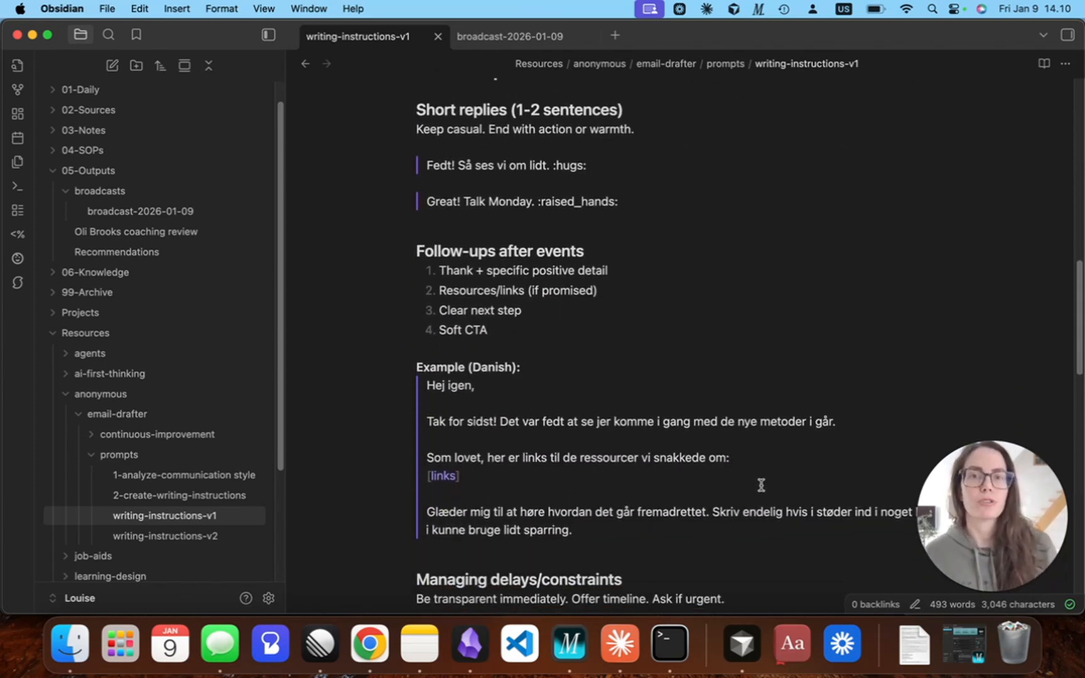
{"action": "scroll", "coordinate": [761, 484], "scroll_direction": "down", "scroll_amount": 12}
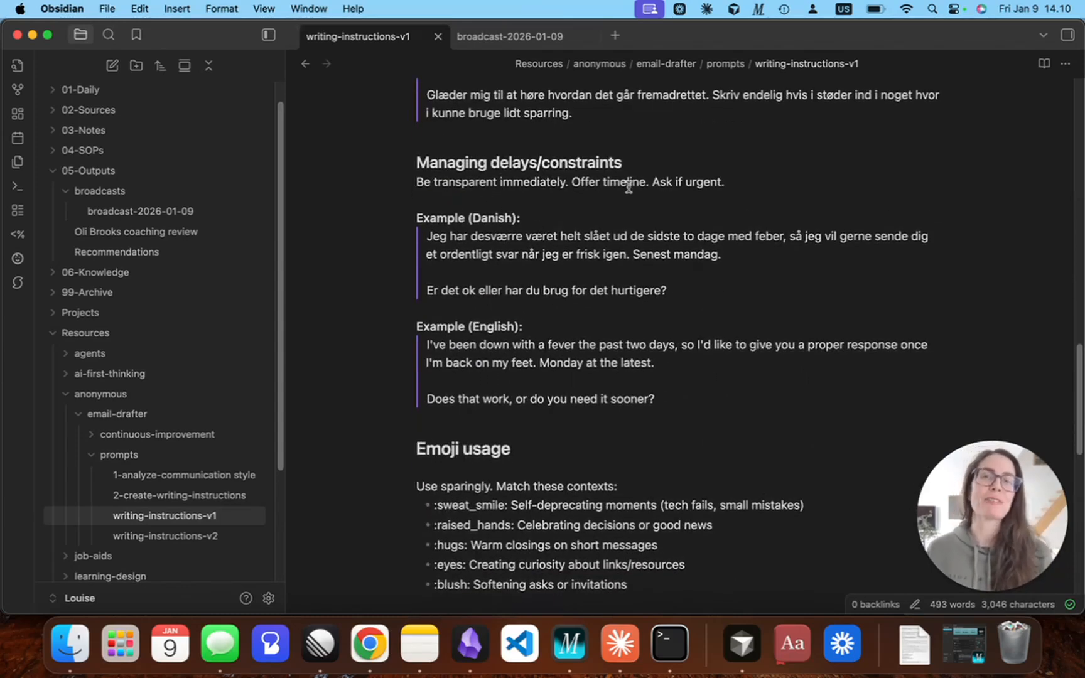
{"action": "scroll", "coordinate": [784, 490], "scroll_direction": "down", "scroll_amount": 5}
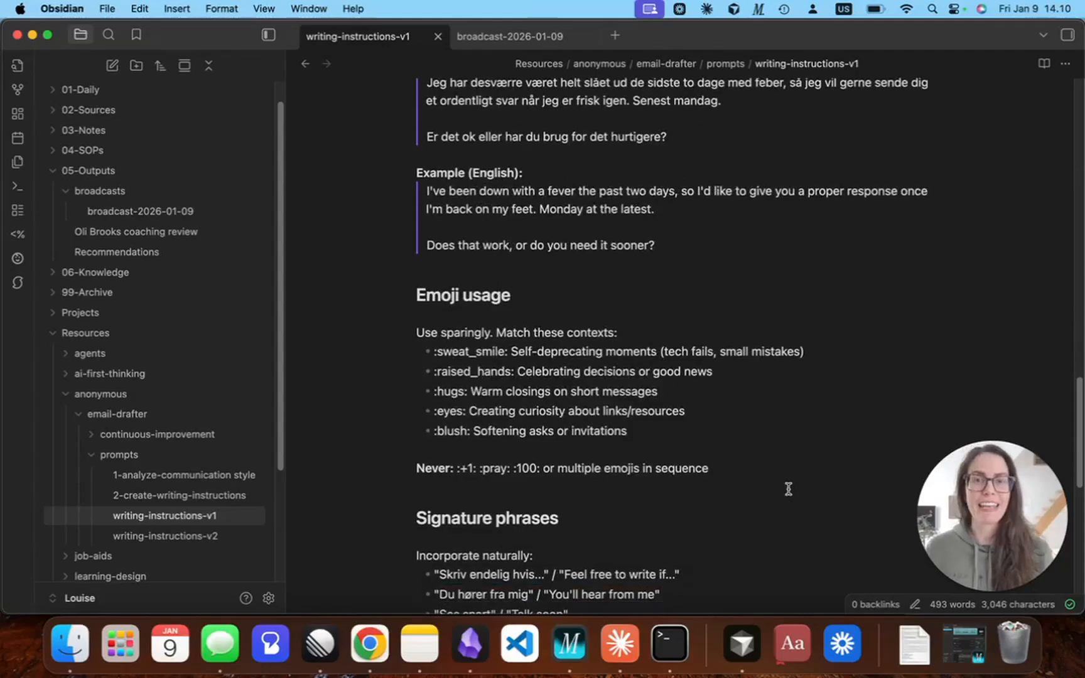
{"action": "scroll", "coordinate": [785, 489], "scroll_direction": "down", "scroll_amount": 3}
{"action": "scroll", "coordinate": [785, 493], "scroll_direction": "down", "scroll_amount": 5}
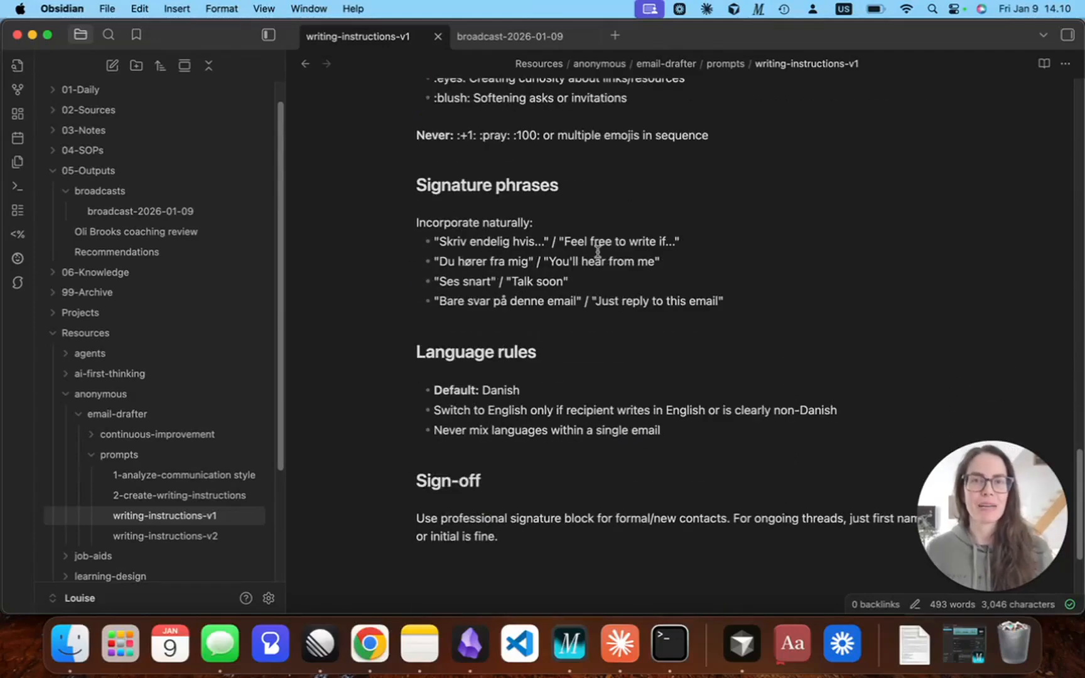
{"action": "scroll", "coordinate": [735, 478], "scroll_direction": "down", "scroll_amount": 3}
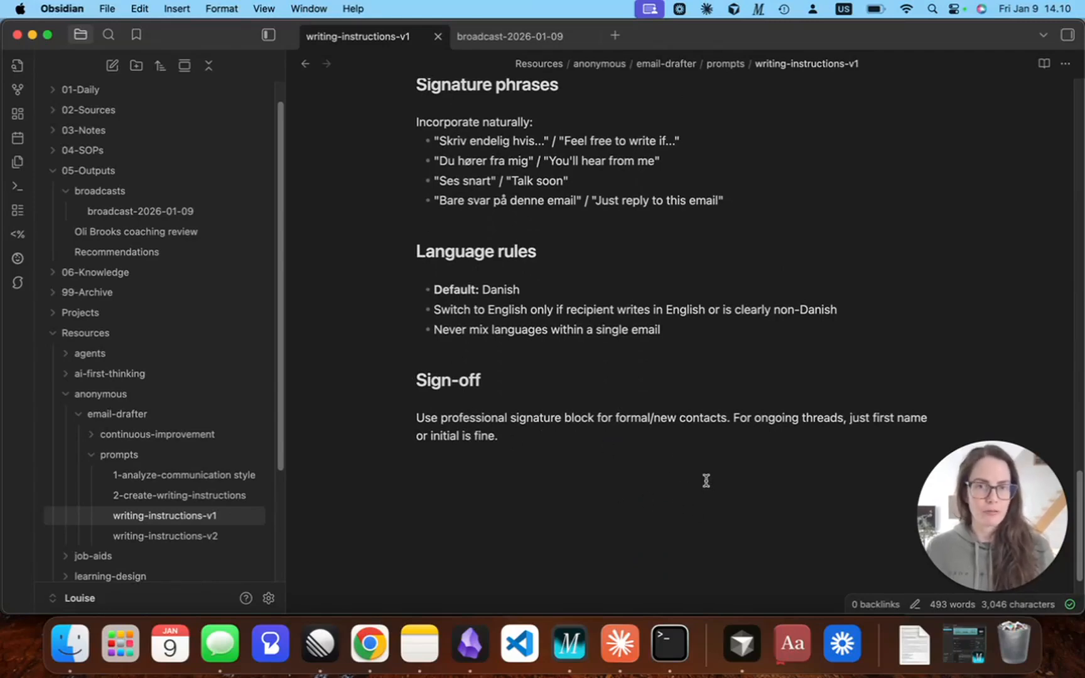
{"action": "scroll", "coordinate": [709, 478], "scroll_direction": "up", "scroll_amount": 8}
{"action": "scroll", "coordinate": [714, 480], "scroll_direction": "up", "scroll_amount": 20}
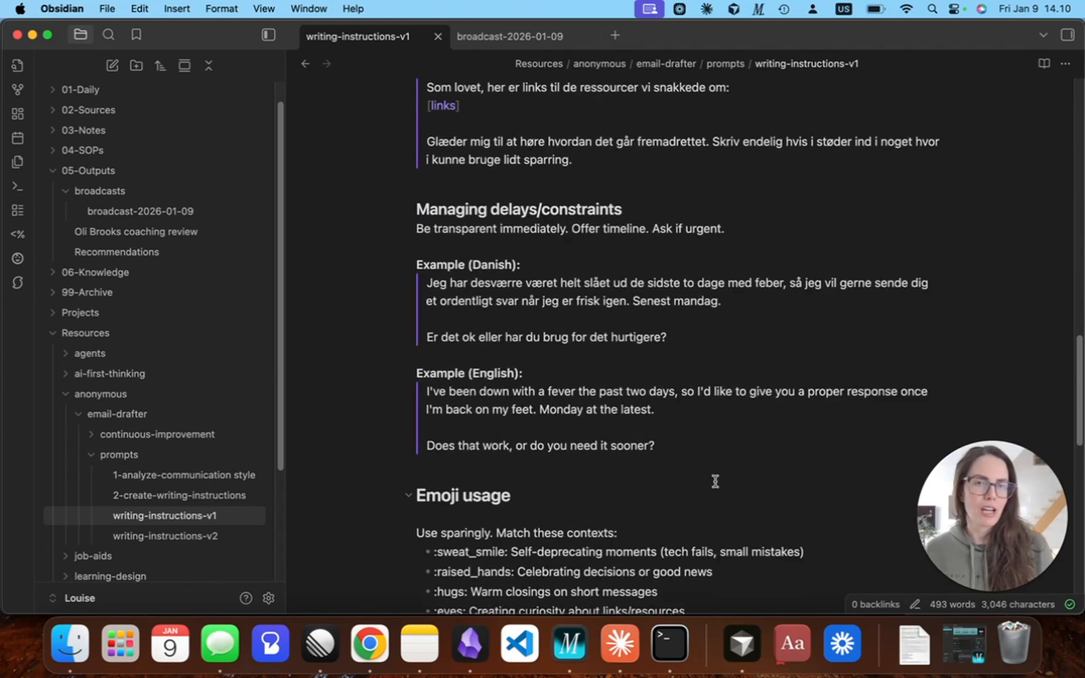
{"action": "scroll", "coordinate": [714, 481], "scroll_direction": "up", "scroll_amount": 12}
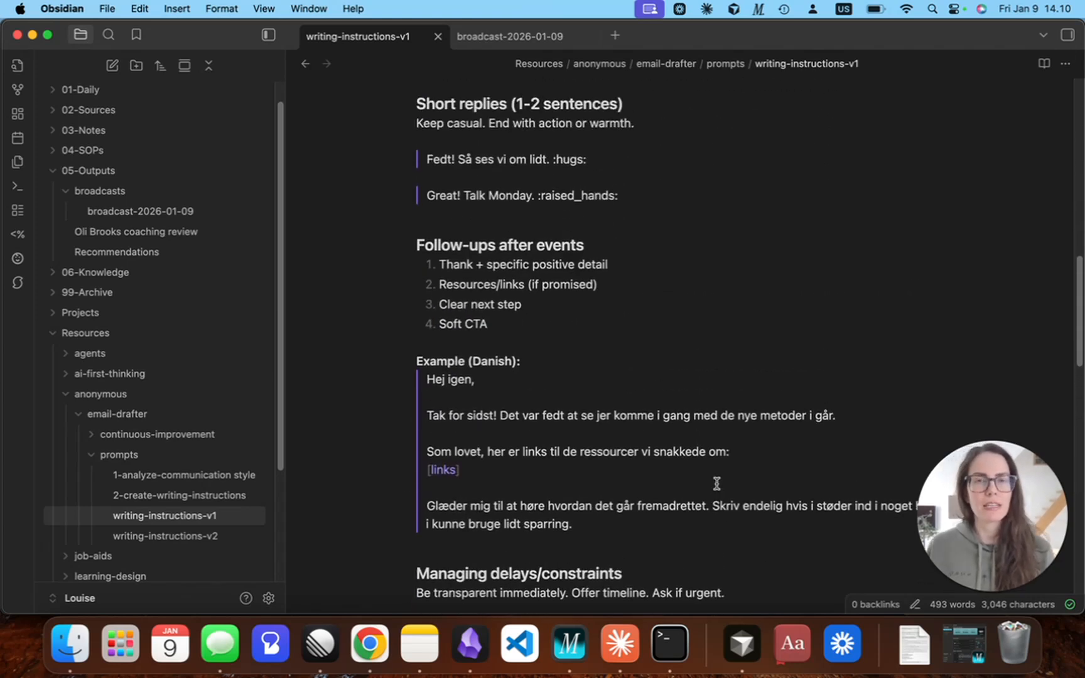
{"action": "scroll", "coordinate": [717, 485], "scroll_direction": "up", "scroll_amount": 15}
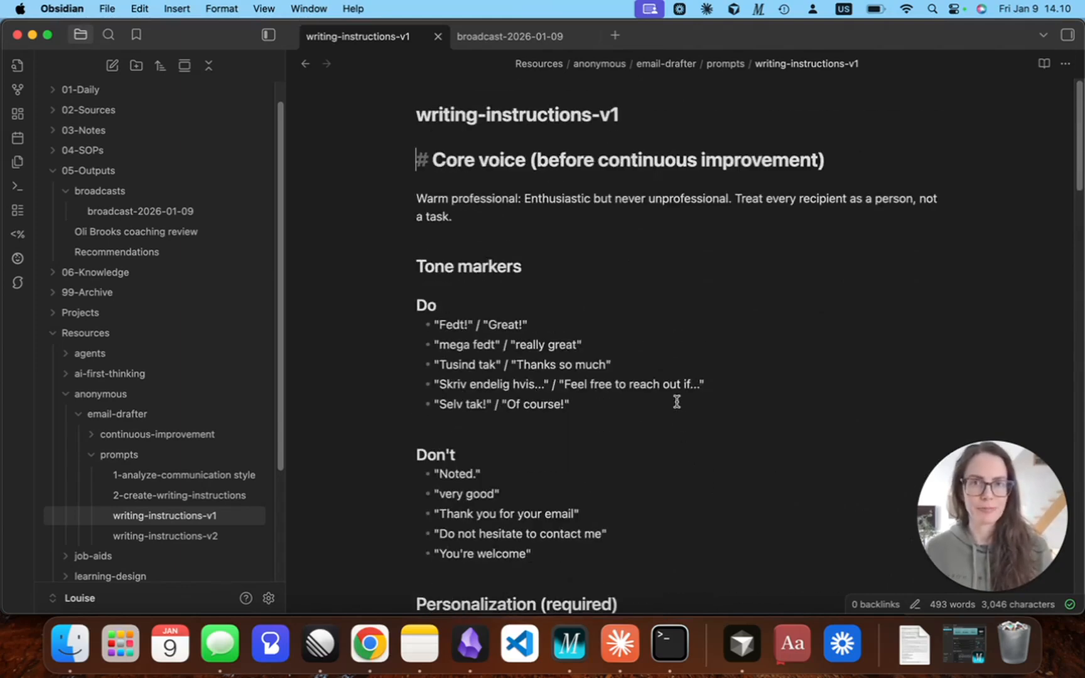
Switch to Google Workspace Studio in Chrome and examine the Decide step's prompt in the draft emails flow.
{"action": "key", "text": "super+Tab"}
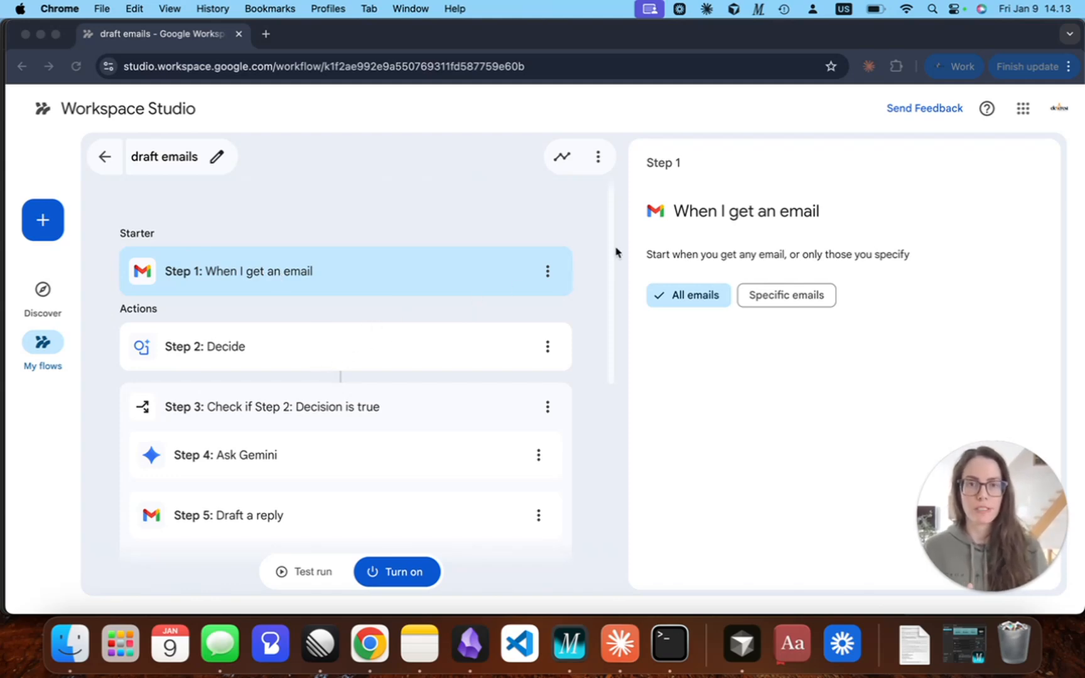
{"action": "left_click", "coordinate": [611, 271]}
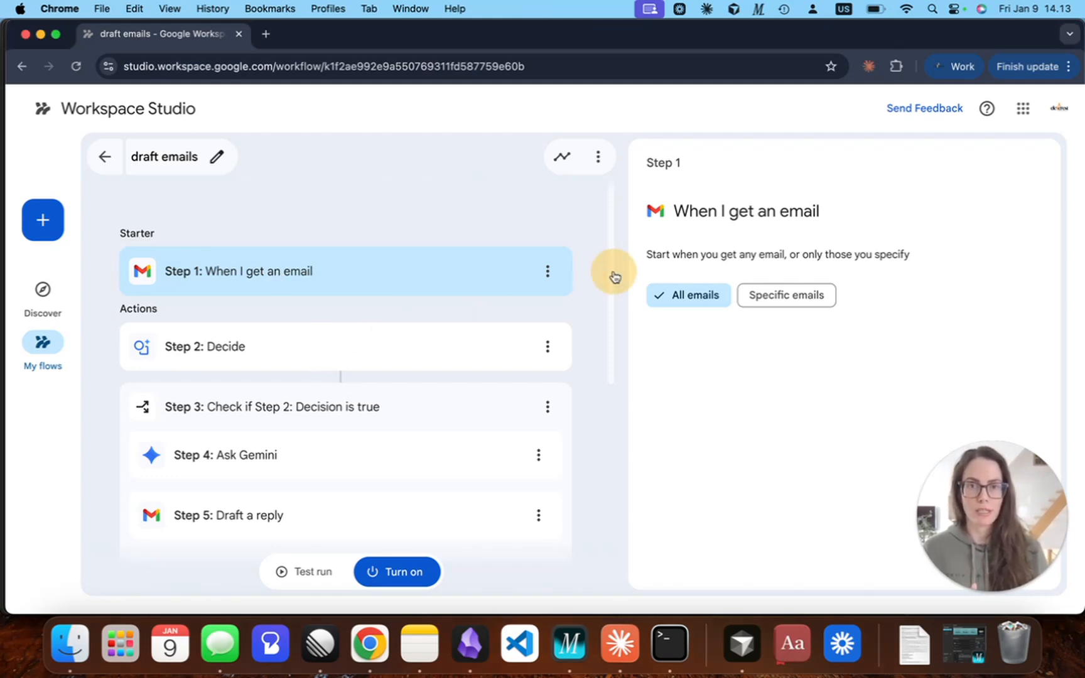
{"action": "left_click", "coordinate": [441, 358]}
{"action": "left_click", "coordinate": [818, 356]}
{"action": "scroll", "coordinate": [817, 356], "scroll_direction": "down", "scroll_amount": 1}
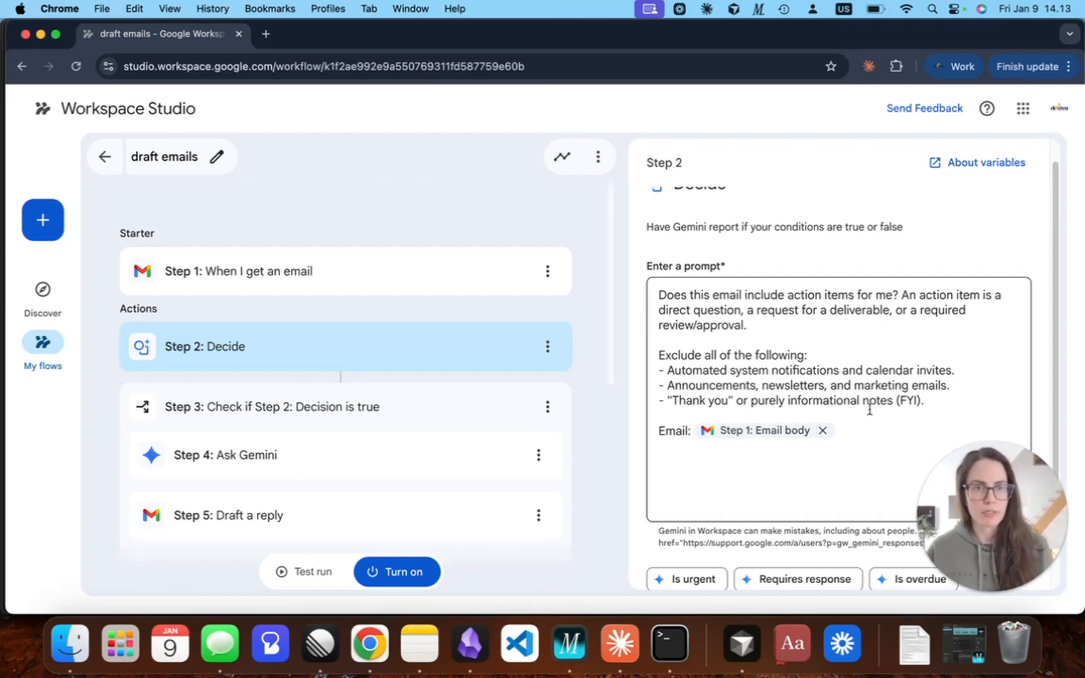
{"action": "scroll", "coordinate": [684, 412], "scroll_direction": "down", "scroll_amount": 3}
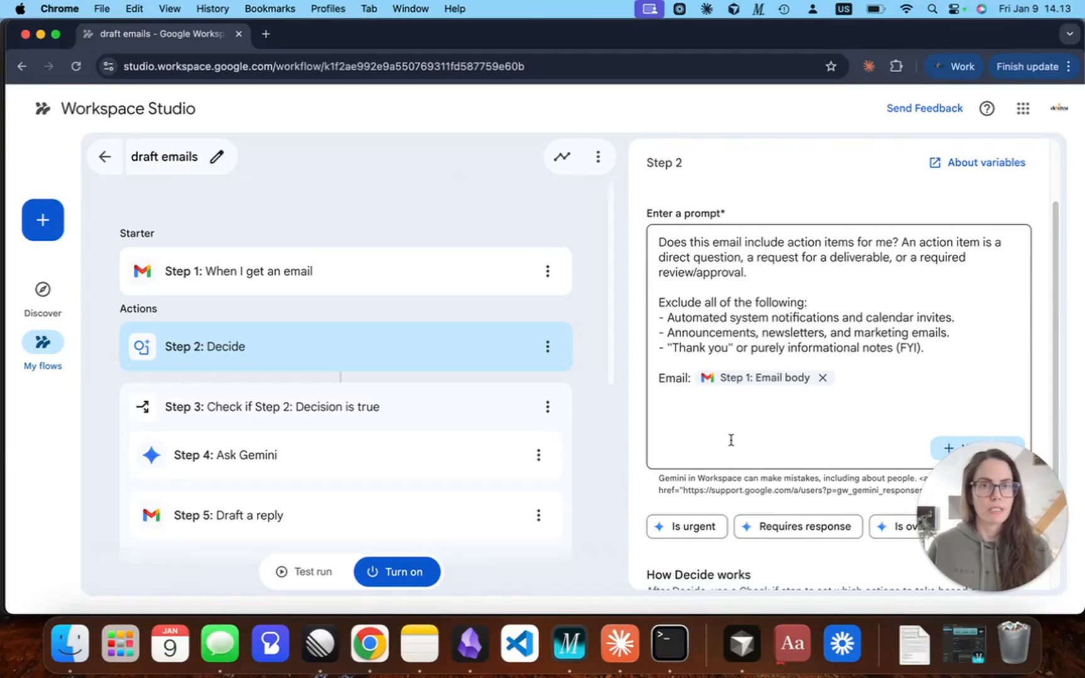
{"action": "scroll", "coordinate": [728, 433], "scroll_direction": "up", "scroll_amount": 2}
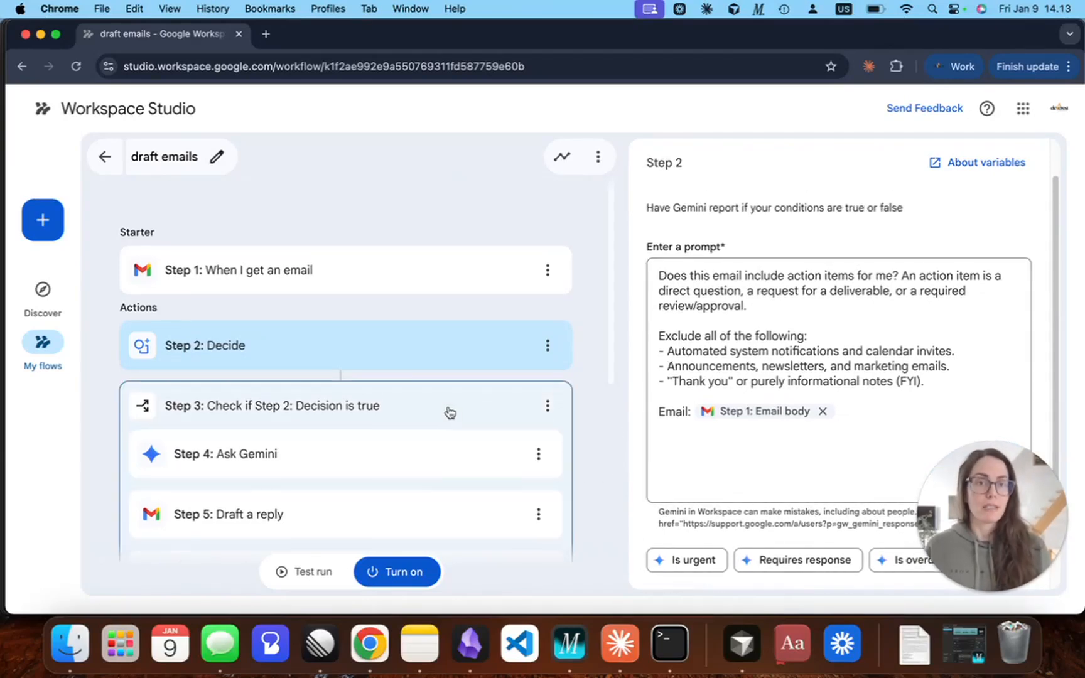
{"action": "scroll", "coordinate": [450, 413], "scroll_direction": "down", "scroll_amount": 1}
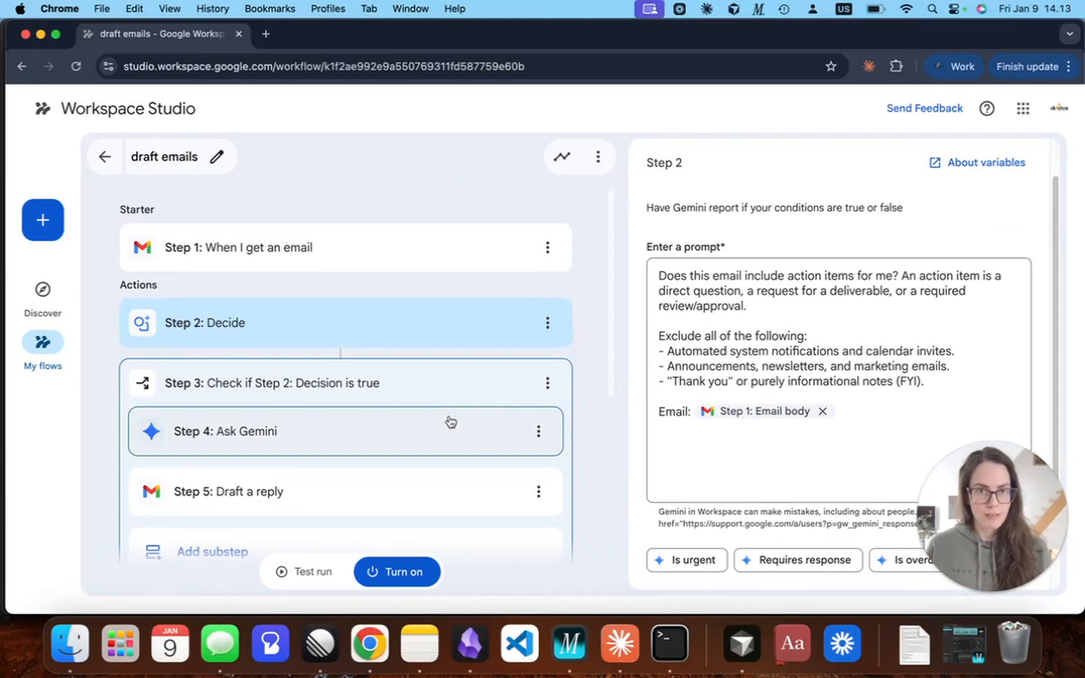
Examine the draft emails flow's Ask Gemini prompt and the Draft a reply step's email and message variables.
{"action": "left_click", "coordinate": [388, 431]}
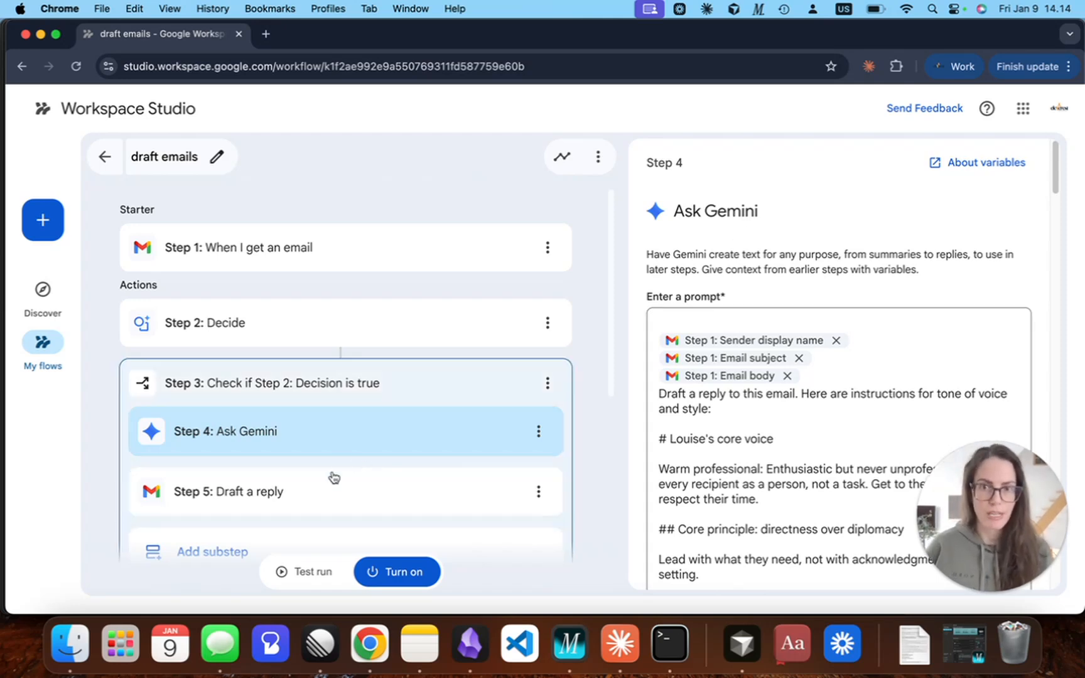
{"action": "left_click", "coordinate": [332, 493]}
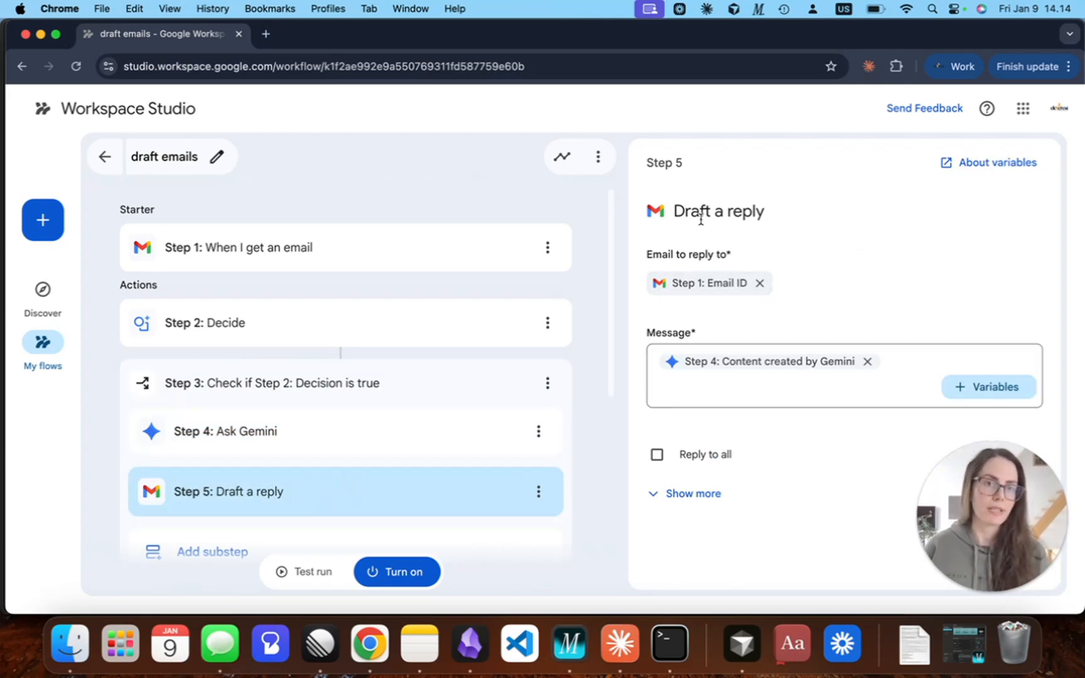
{"action": "mouse_move", "coordinate": [755, 372]}
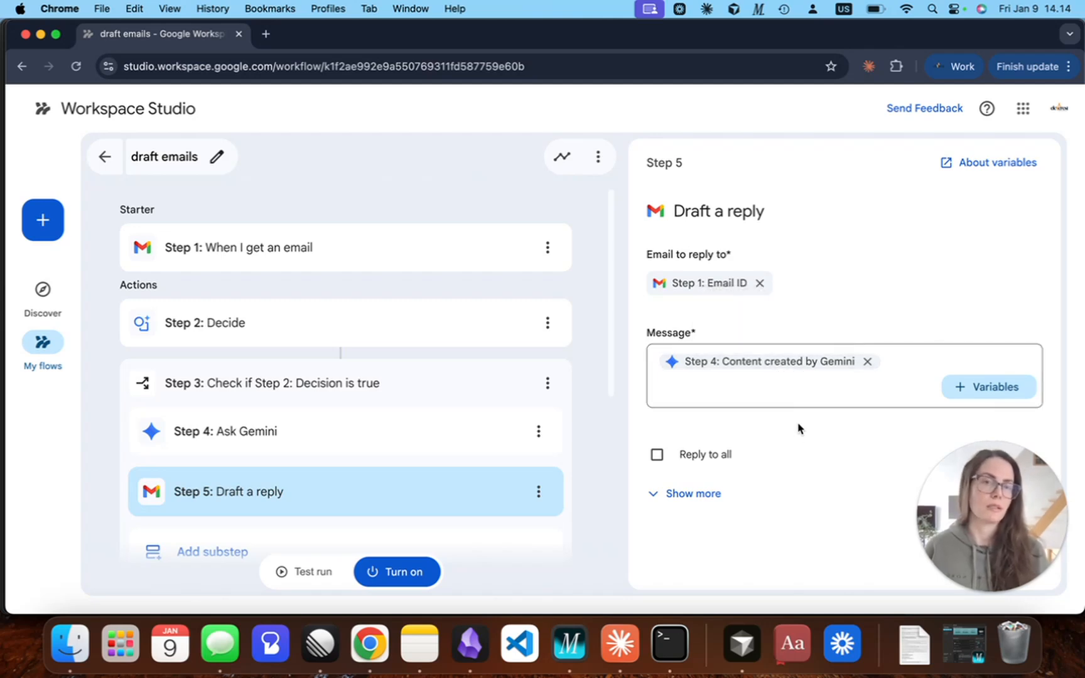
{"action": "scroll", "coordinate": [556, 411], "scroll_direction": "down", "scroll_amount": 1}
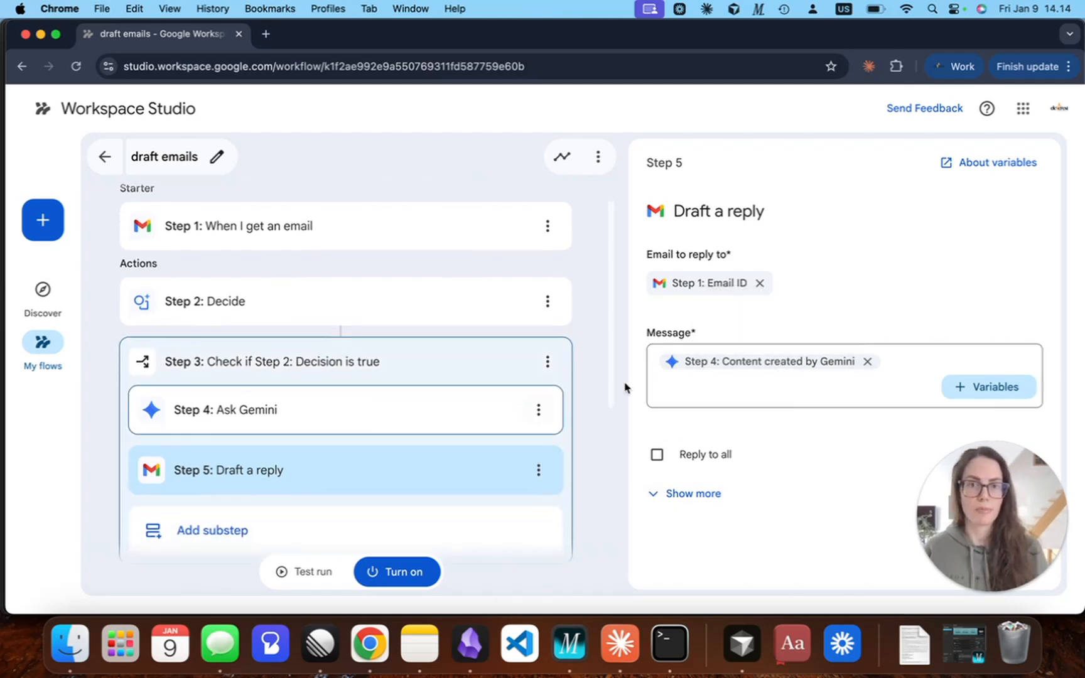
Examine the urgency Decide step's prompt and the Notify me in Chat step at the end of the flow.
{"action": "left_click_drag", "start_coordinate": [609, 330], "coordinate": [617, 484]}
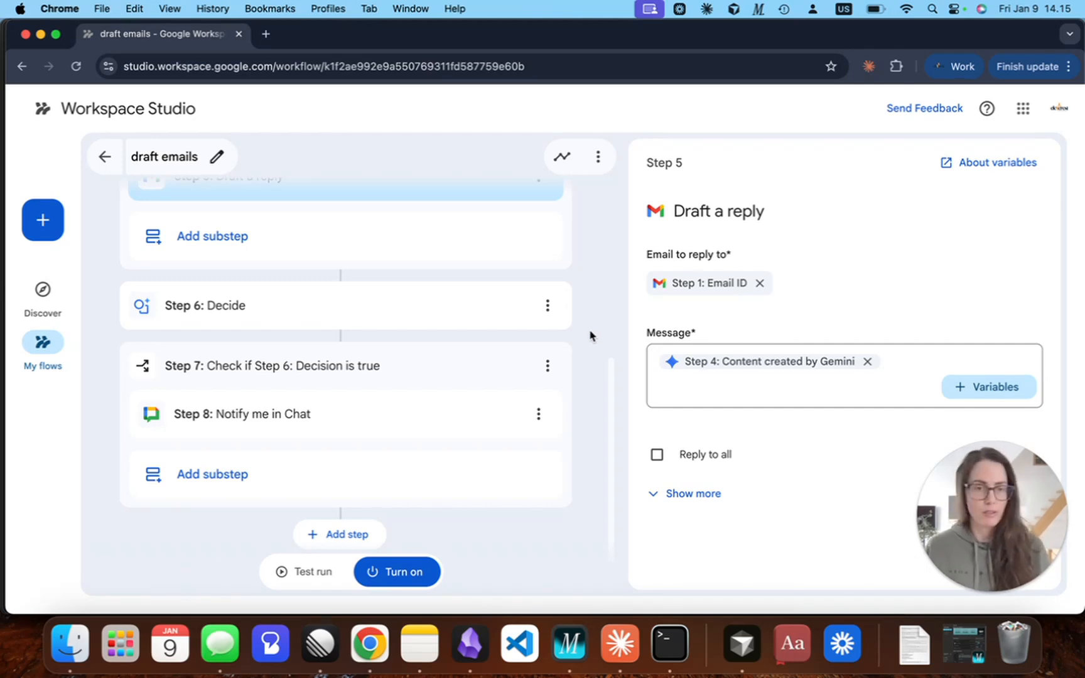
{"action": "scroll", "coordinate": [590, 339], "scroll_direction": "down", "scroll_amount": 1}
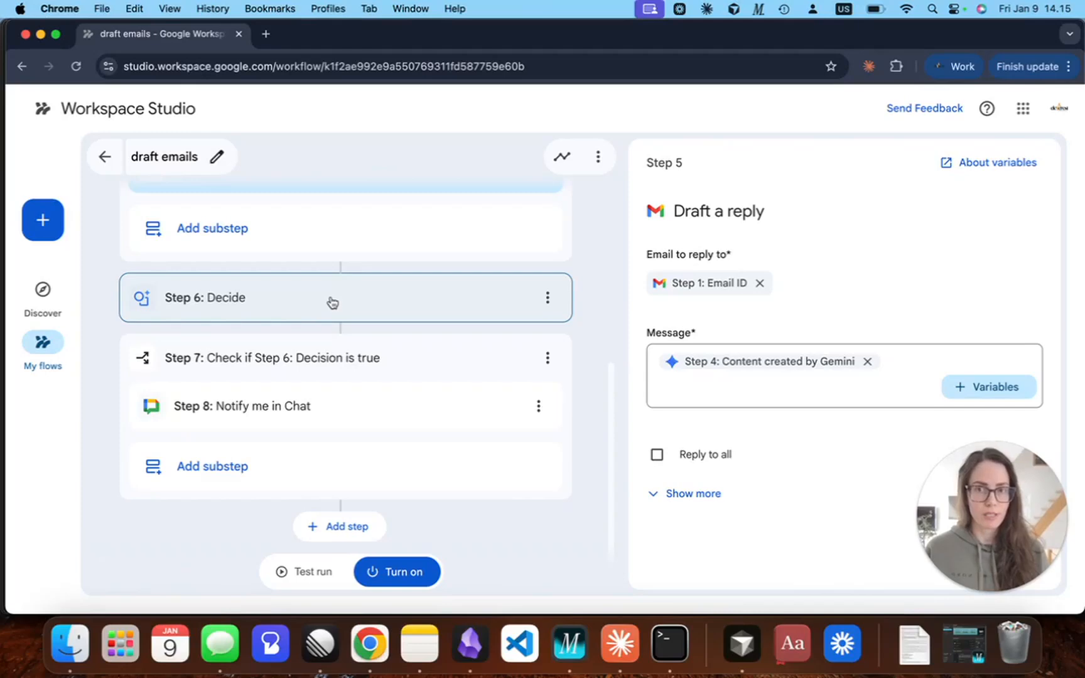
{"action": "left_click", "coordinate": [333, 303]}
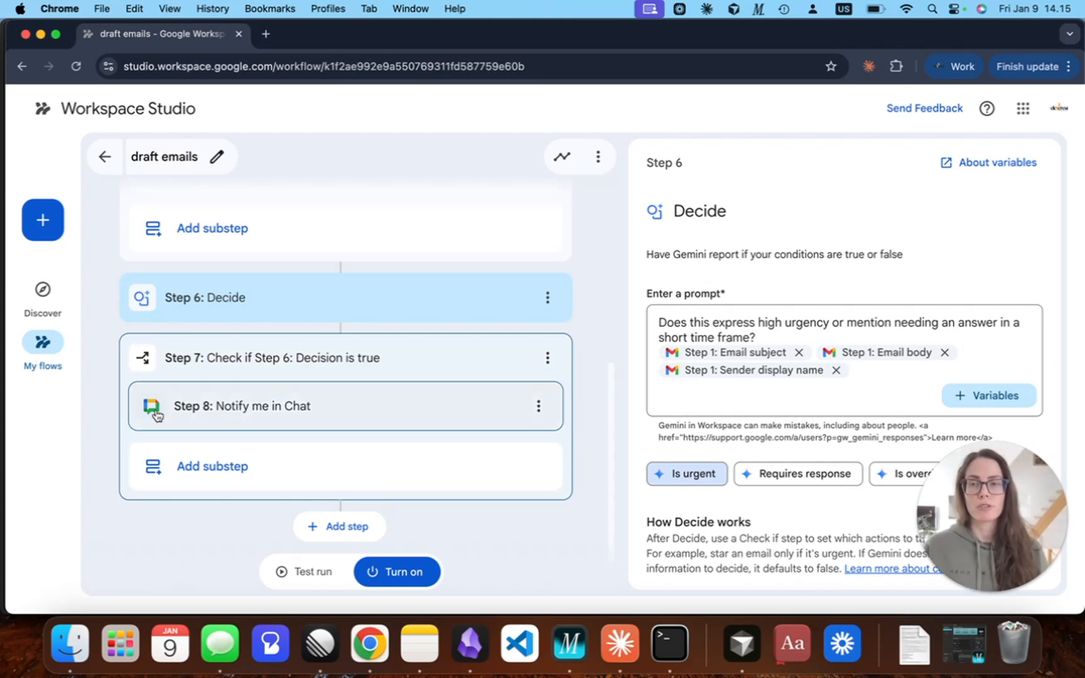
{"action": "left_click", "coordinate": [338, 416]}
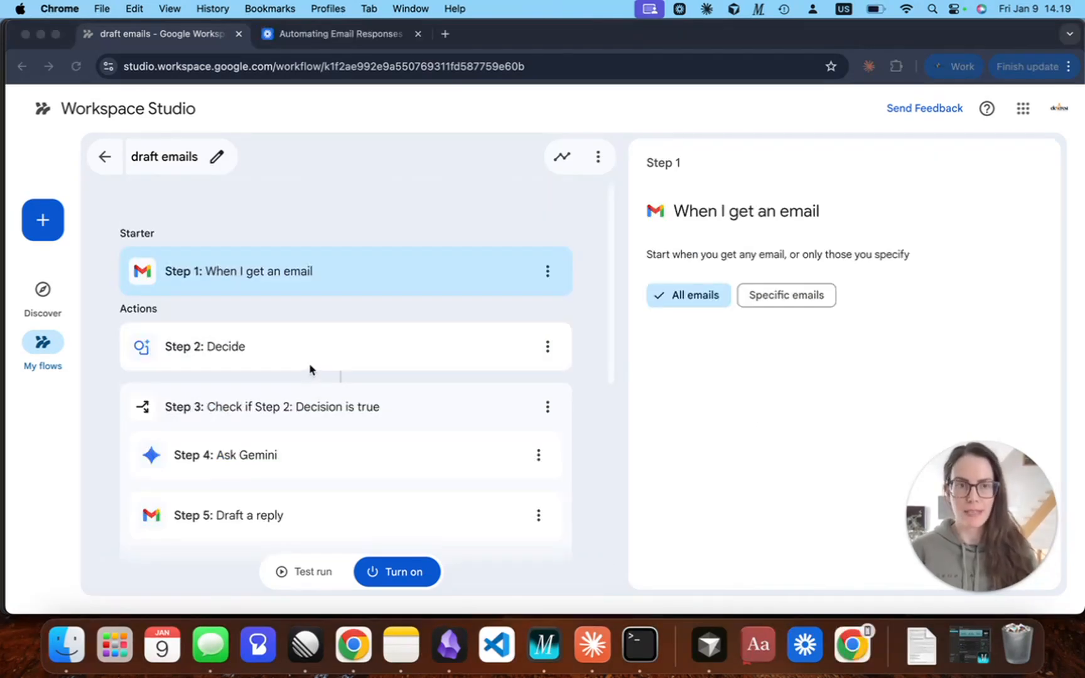
Create a new flow from the Workspace Studio home page and name it "email assistant 2 demo".
{"action": "left_click", "coordinate": [42, 112]}
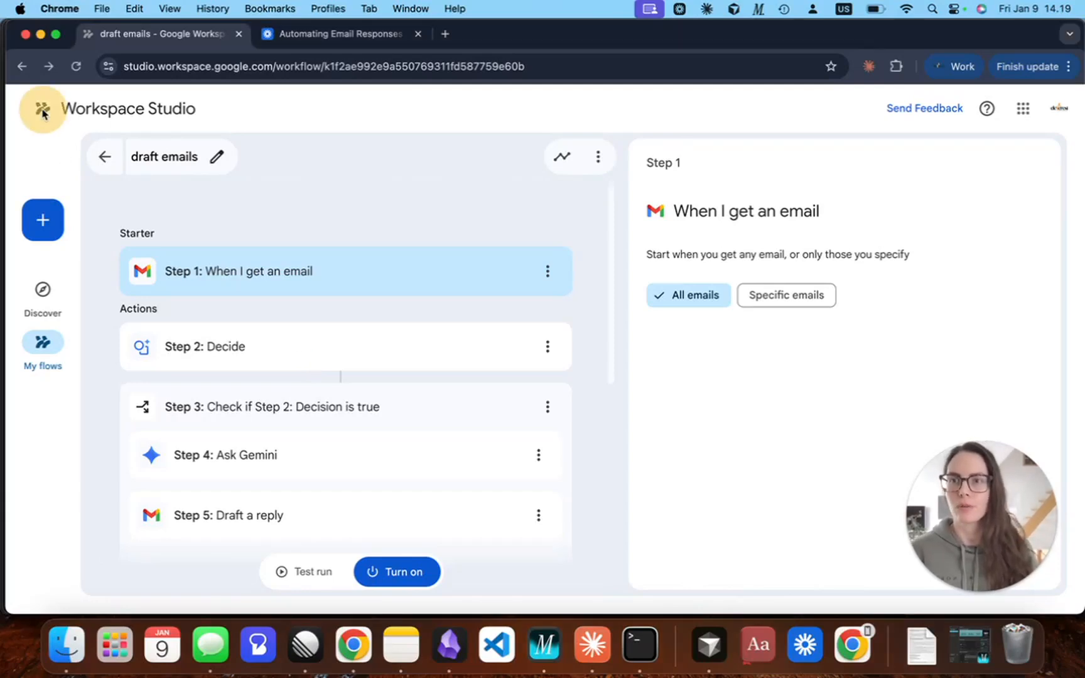
{"action": "left_click", "coordinate": [89, 112]}
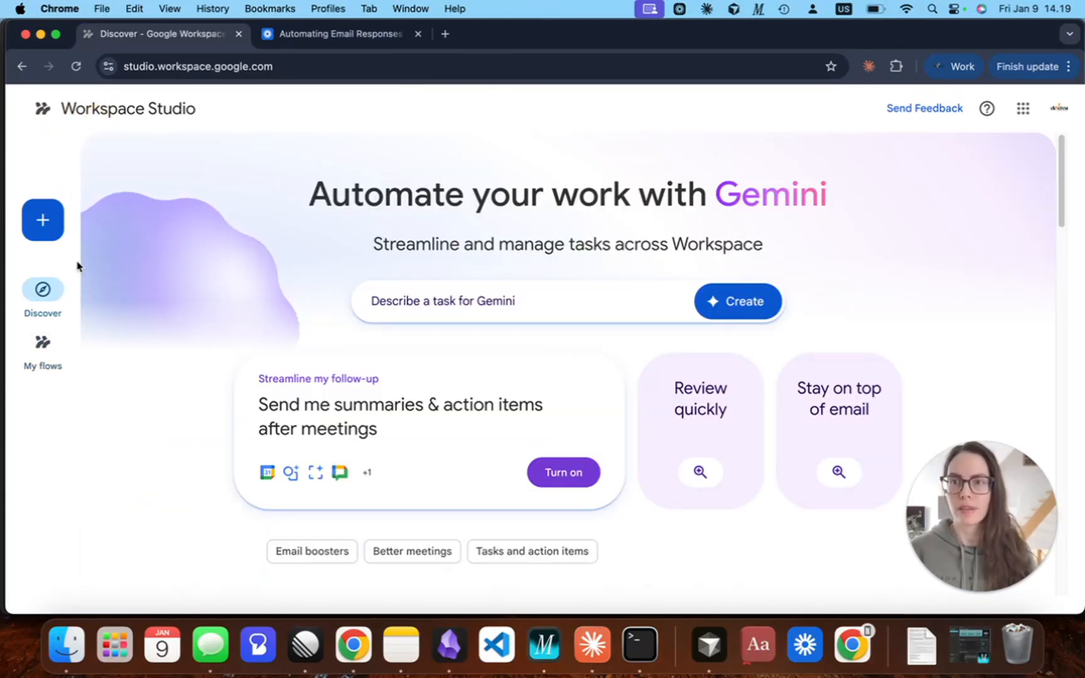
{"action": "left_click", "coordinate": [60, 238]}
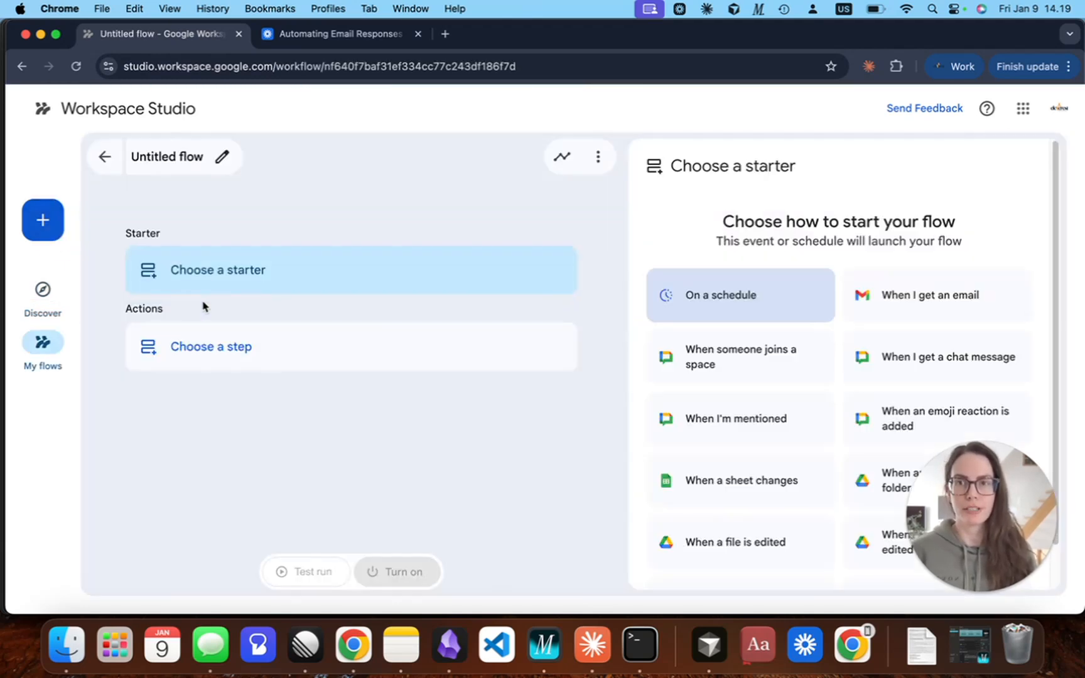
{"action": "left_click", "coordinate": [222, 157]}
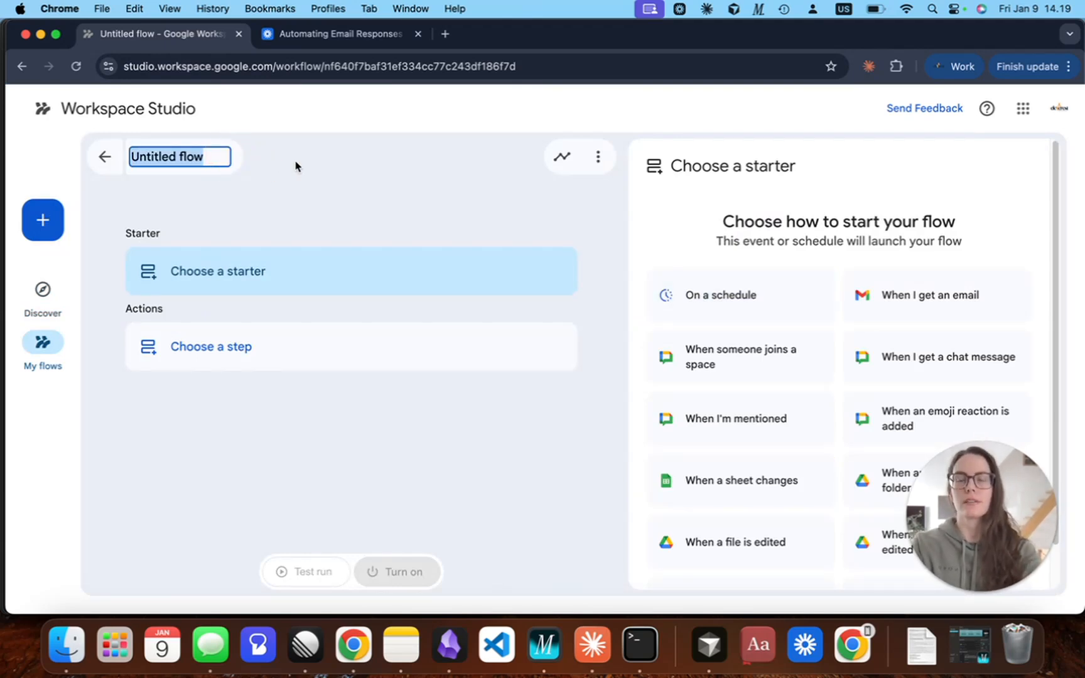
{"action": "type", "text": "email assistant 2 demo"}
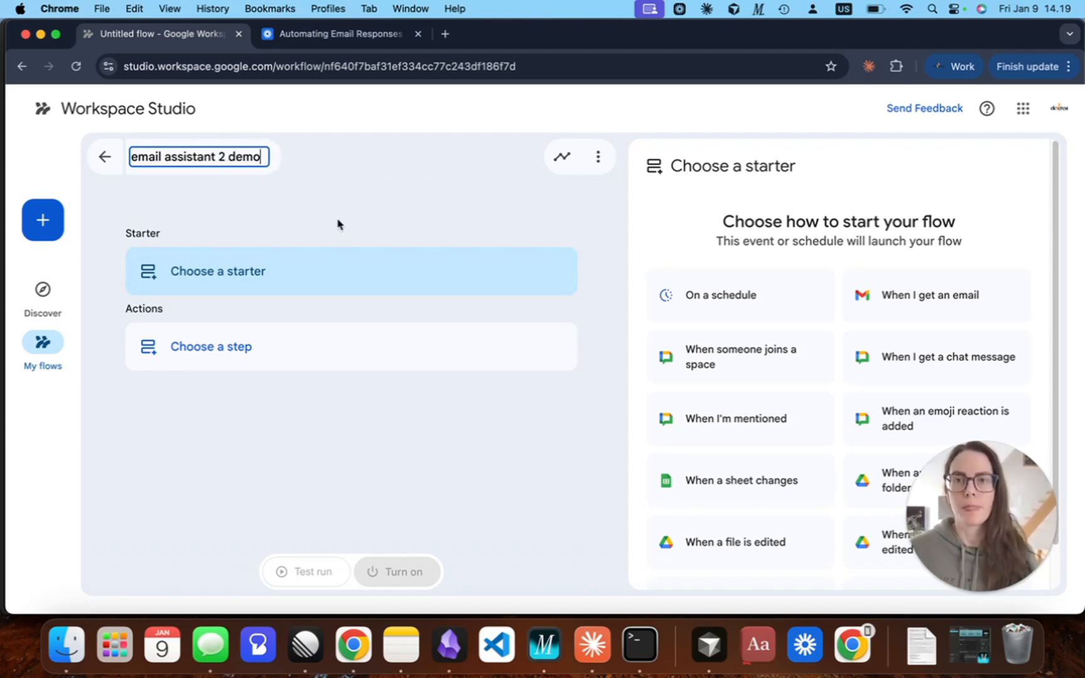
{"action": "key", "text": "Return"}
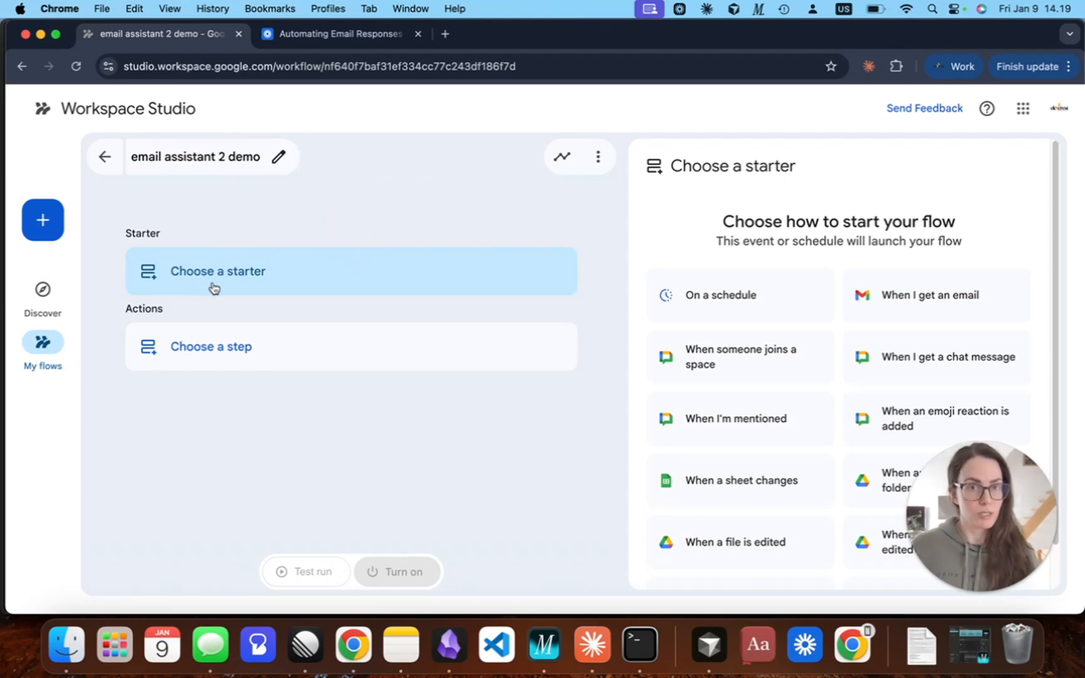
Set the flow's starter to When I get an email and add a Decide step as the first action.
{"action": "left_click", "coordinate": [217, 284]}
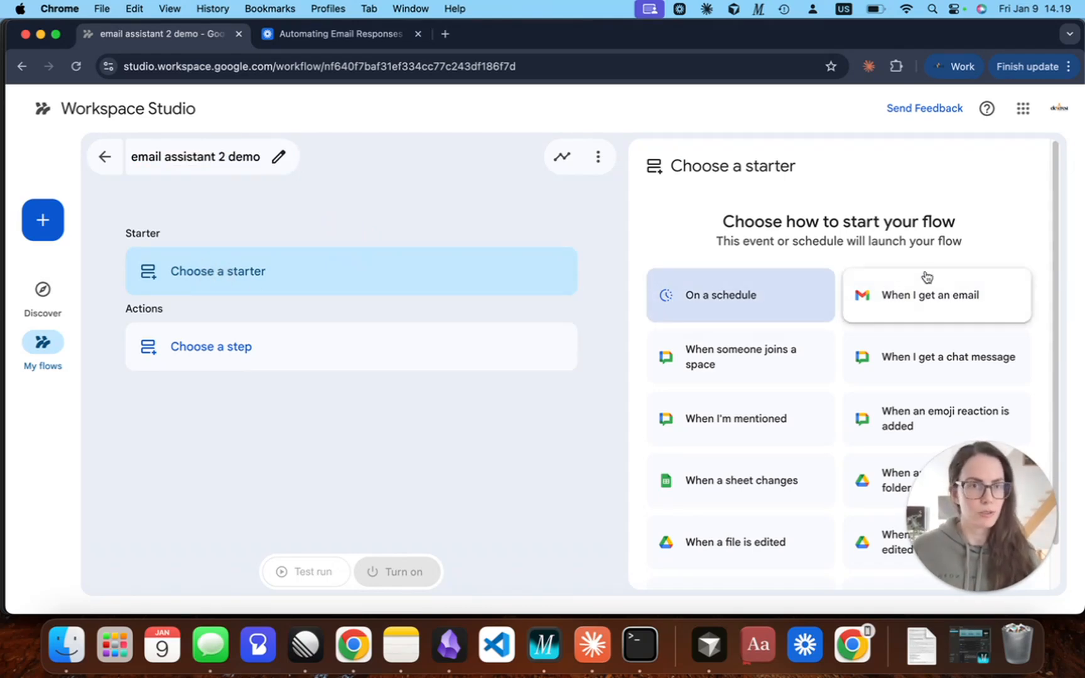
{"action": "left_click", "coordinate": [928, 308]}
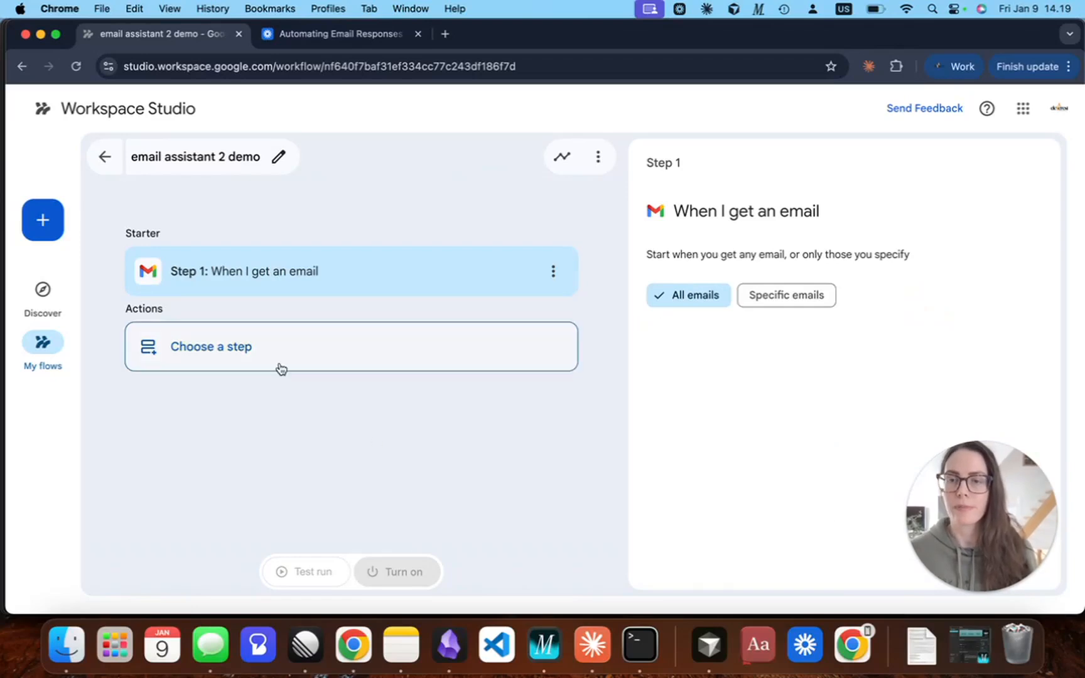
{"action": "left_click", "coordinate": [235, 353]}
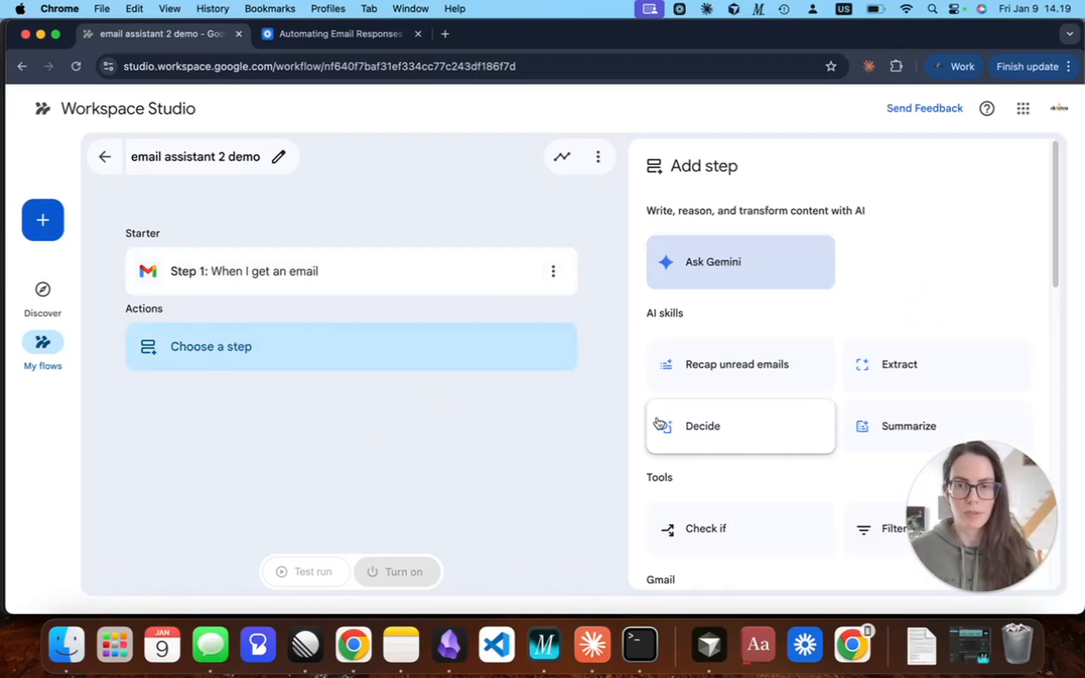
{"action": "scroll", "coordinate": [936, 280], "scroll_direction": "down", "scroll_amount": 1}
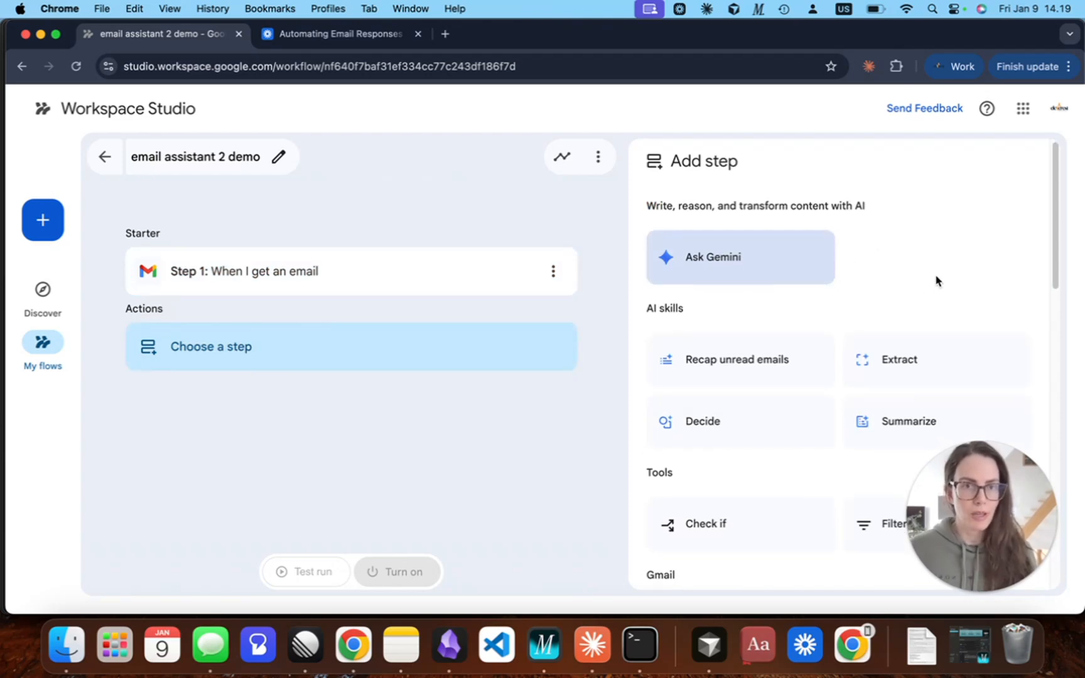
{"action": "scroll", "coordinate": [936, 280], "scroll_direction": "down", "scroll_amount": 5}
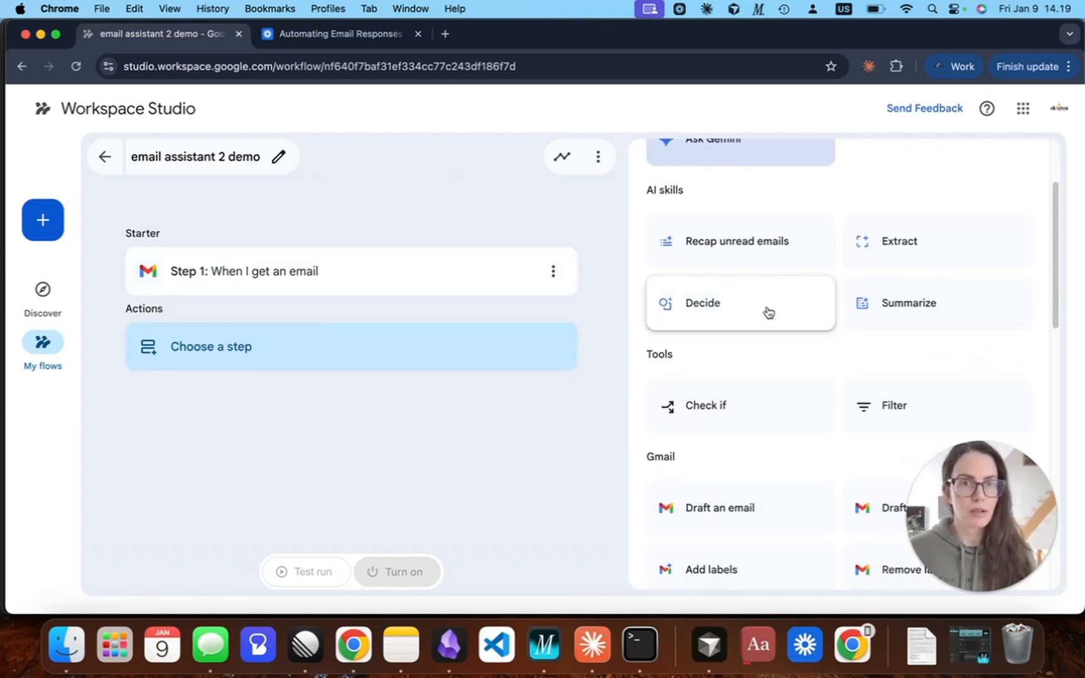
{"action": "left_click", "coordinate": [724, 320]}
Paste the Decide prompt asking whether the email includes action items, excluding automated notifications, calendar invites, announcements, newsletters, marketing emails and purely informational notes.
{"action": "left_click", "coordinate": [714, 320]}
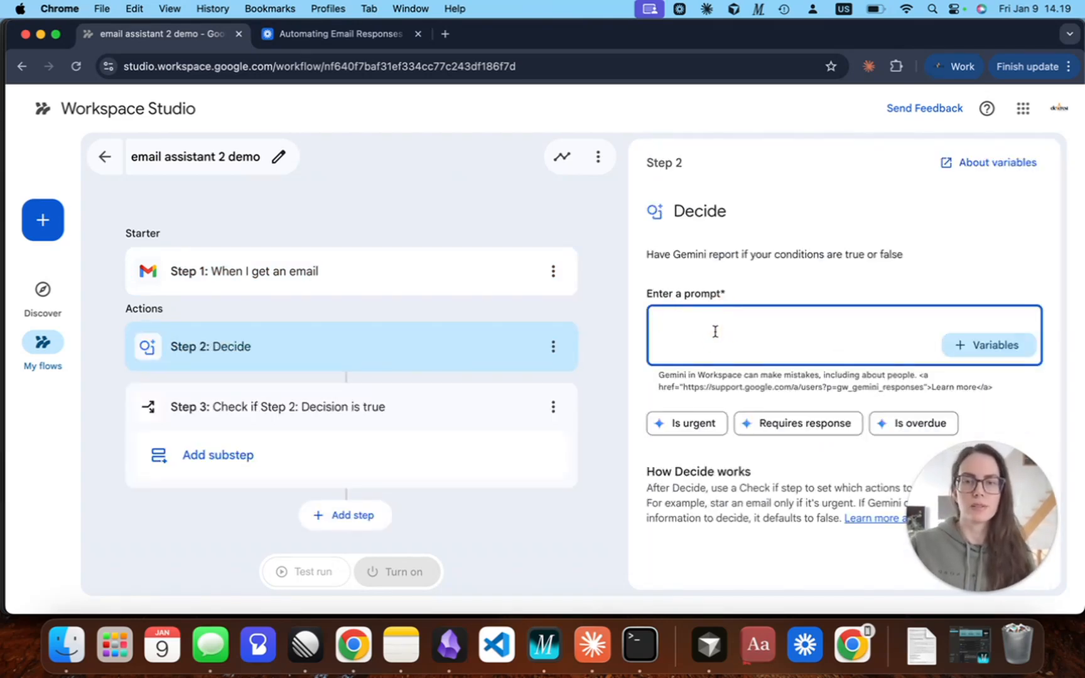
{"action": "type", "text": "Does this email include action items for me? An action item is a direct question, a request for a deliverable, or a required review/approval.  Exclude all of the following: - Automated system notifications and calendar invites. - Announcements, newsletters, and marketing emails. - \"Thank you\" or purely informational notes (FYI)."}
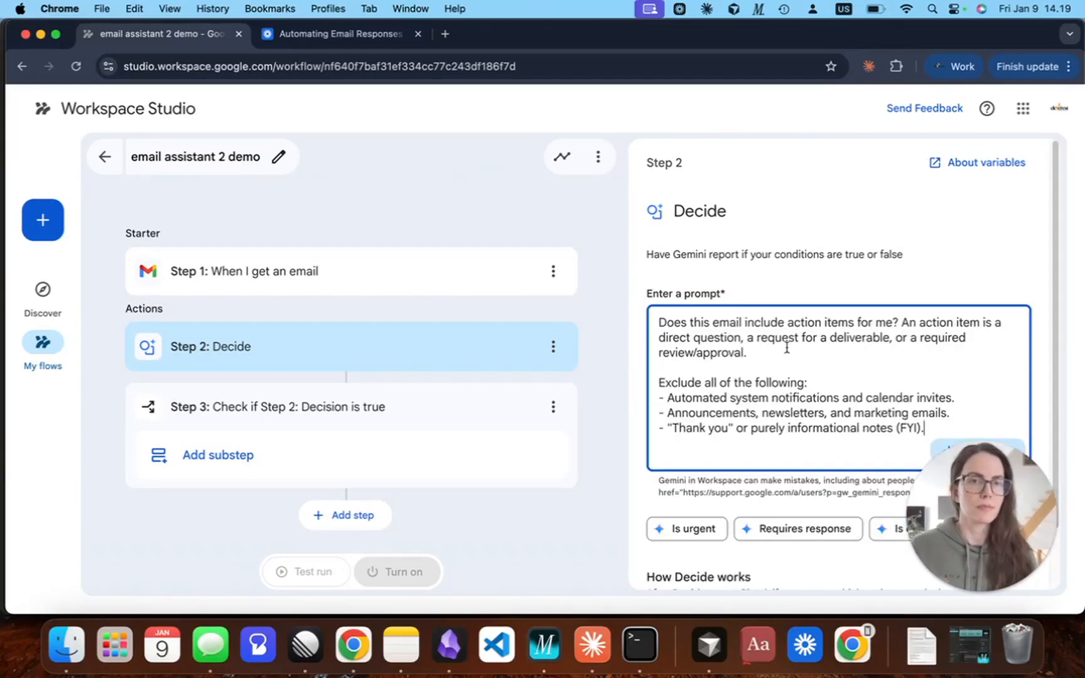
{"action": "scroll", "coordinate": [782, 346], "scroll_direction": "down", "scroll_amount": 2}
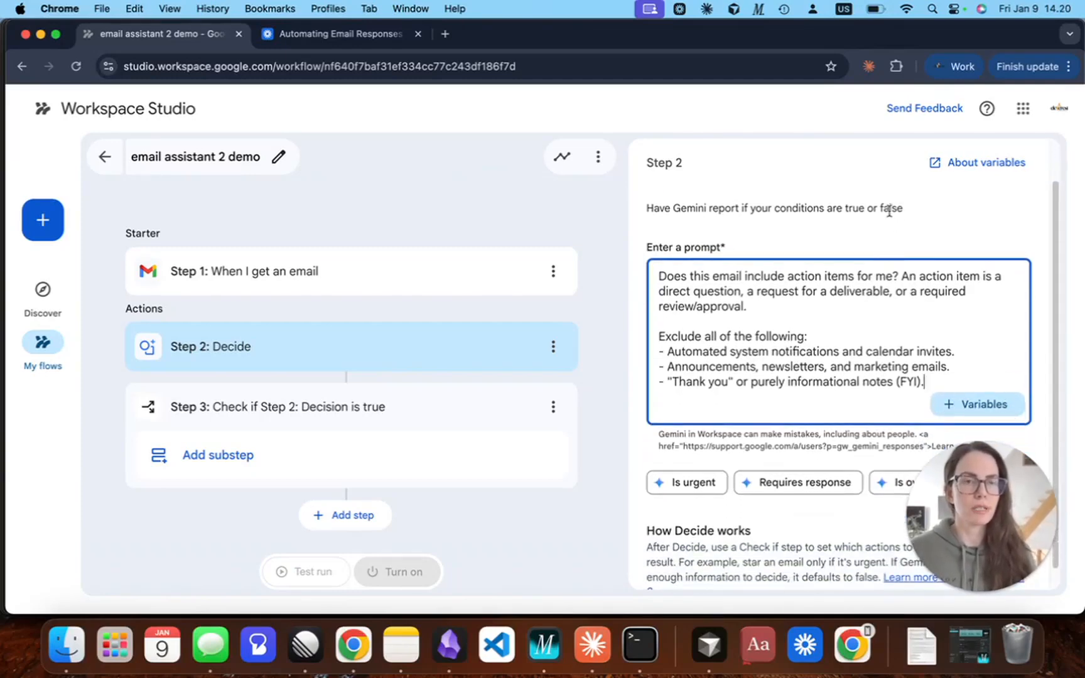
Insert the Step 1 Email body variable below the exclusion list in the Decide prompt, separated by a blank line.
{"action": "key", "text": "Return"}
{"action": "key", "text": "Return"}
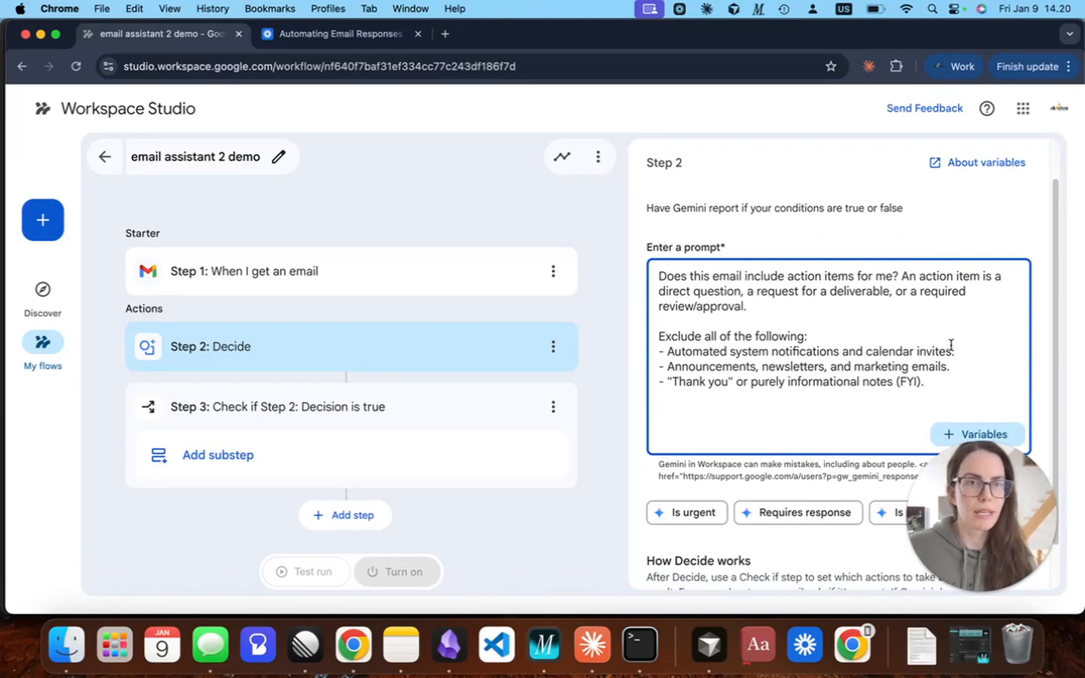
{"action": "scroll", "coordinate": [991, 223], "scroll_direction": "down", "scroll_amount": 1}
{"action": "scroll", "coordinate": [991, 223], "scroll_direction": "down", "scroll_amount": 1}
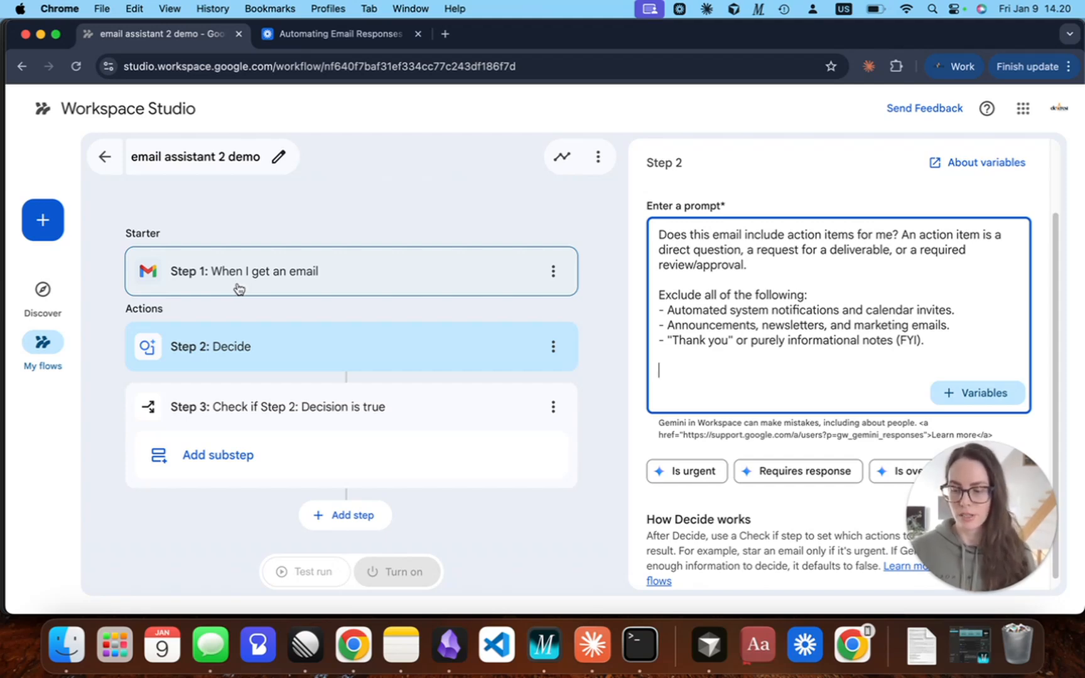
{"action": "left_click", "coordinate": [1004, 396]}
{"action": "scroll", "coordinate": [986, 342], "scroll_direction": "down", "scroll_amount": 1}
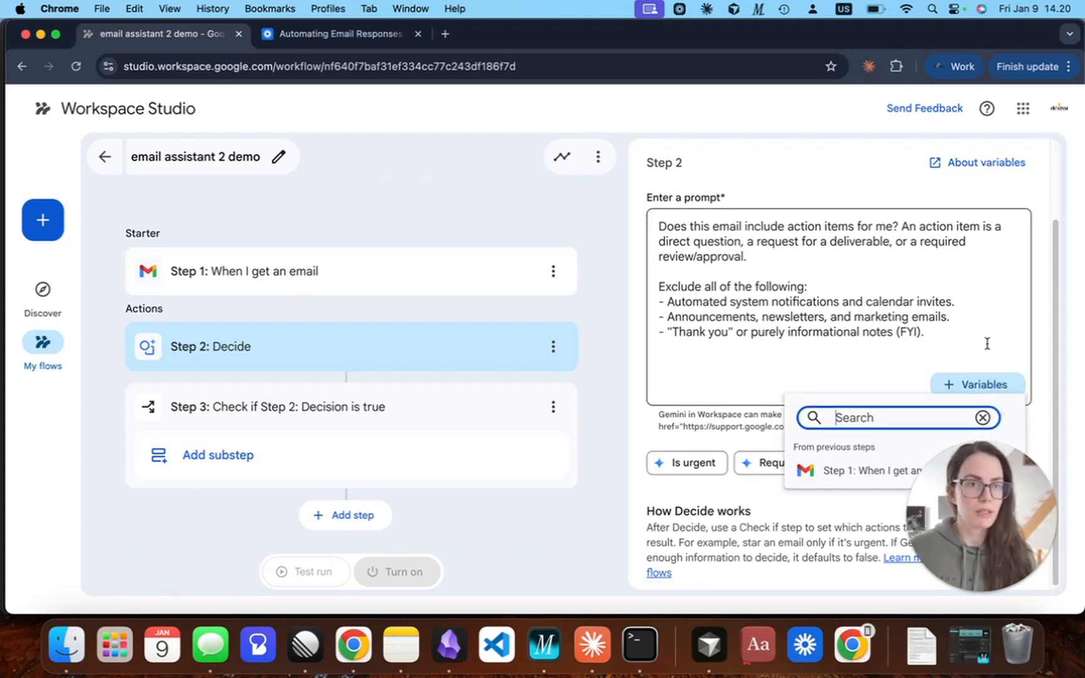
{"action": "left_click", "coordinate": [859, 477]}
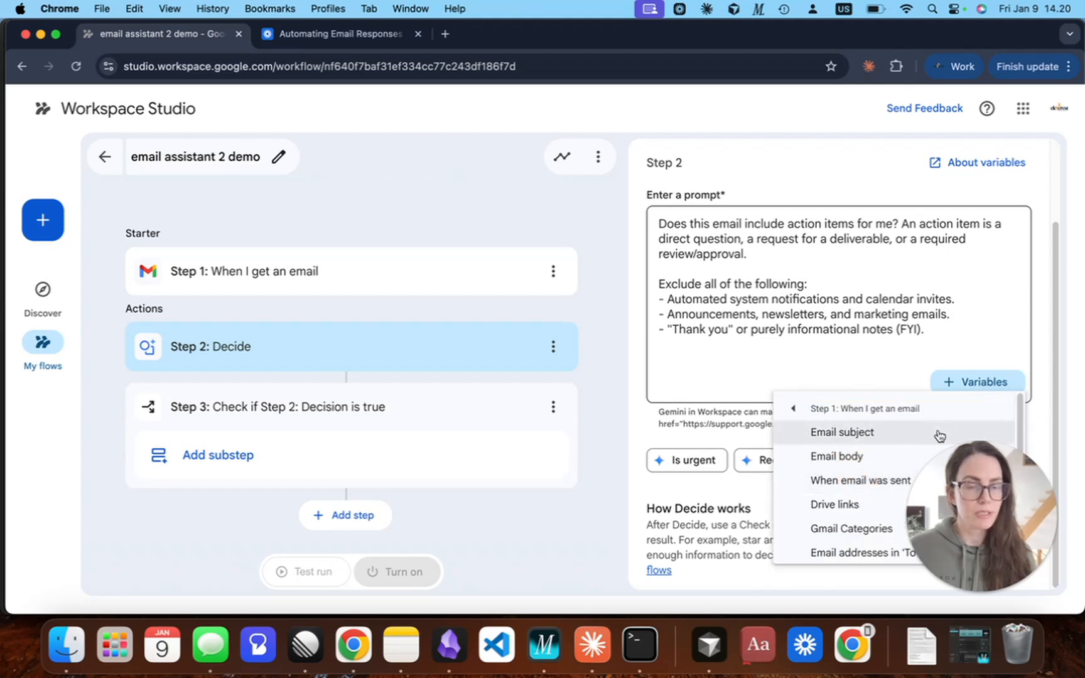
{"action": "left_click", "coordinate": [857, 462]}
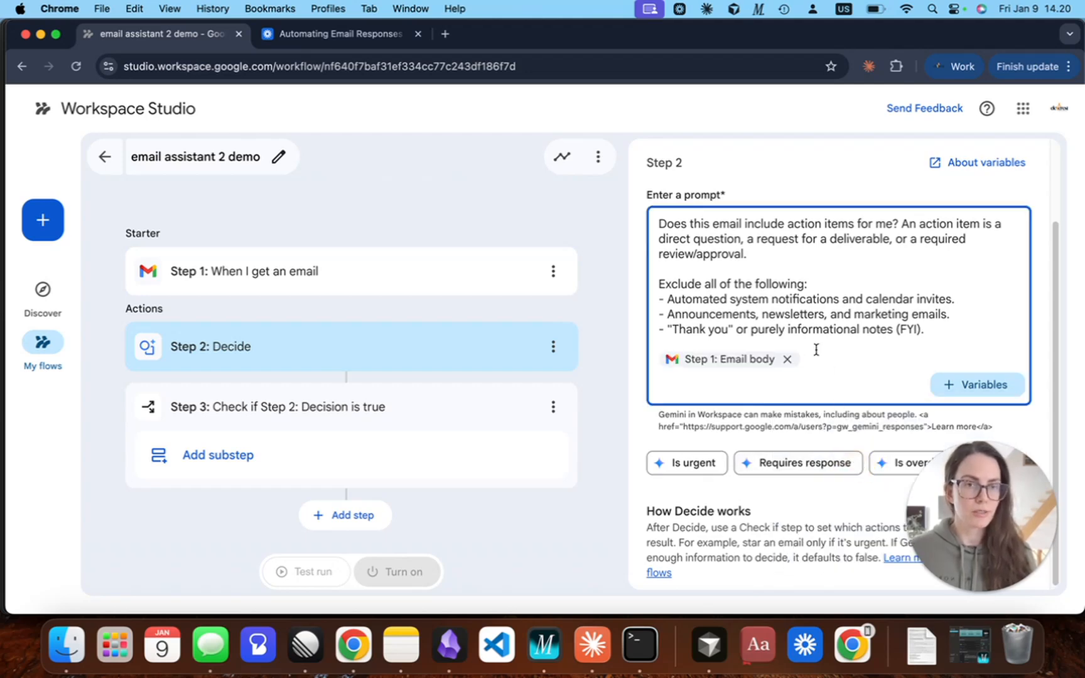
{"action": "scroll", "coordinate": [771, 282], "scroll_direction": "up", "scroll_amount": 1}
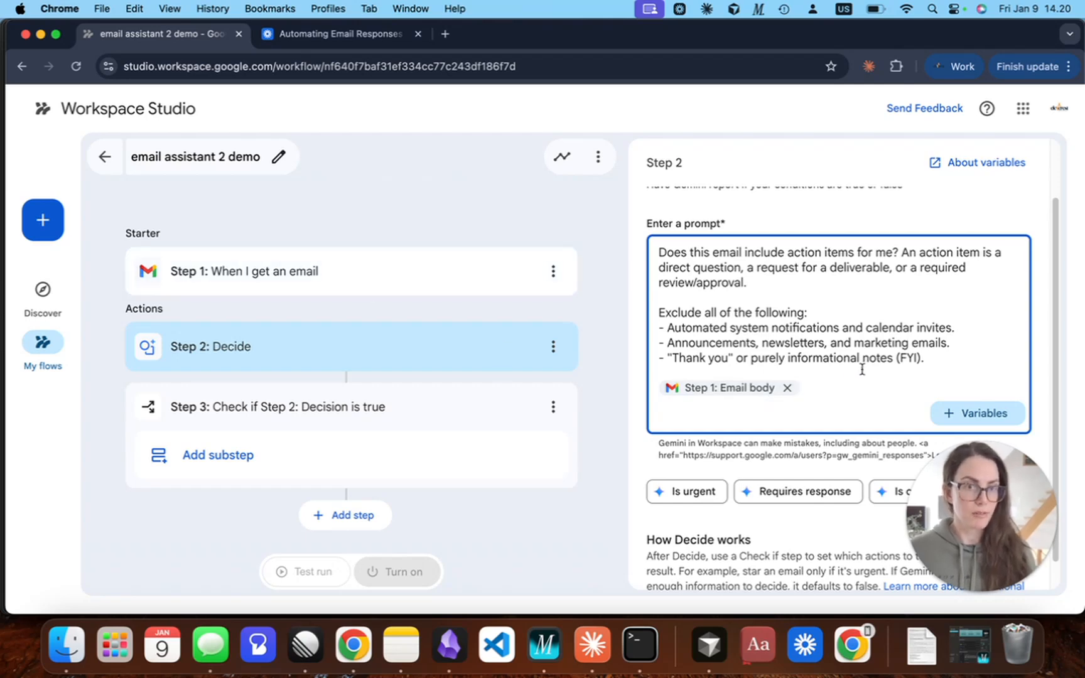
{"action": "scroll", "coordinate": [863, 370], "scroll_direction": "down", "scroll_amount": 1}
{"action": "scroll", "coordinate": [835, 326], "scroll_direction": "up", "scroll_amount": 3}
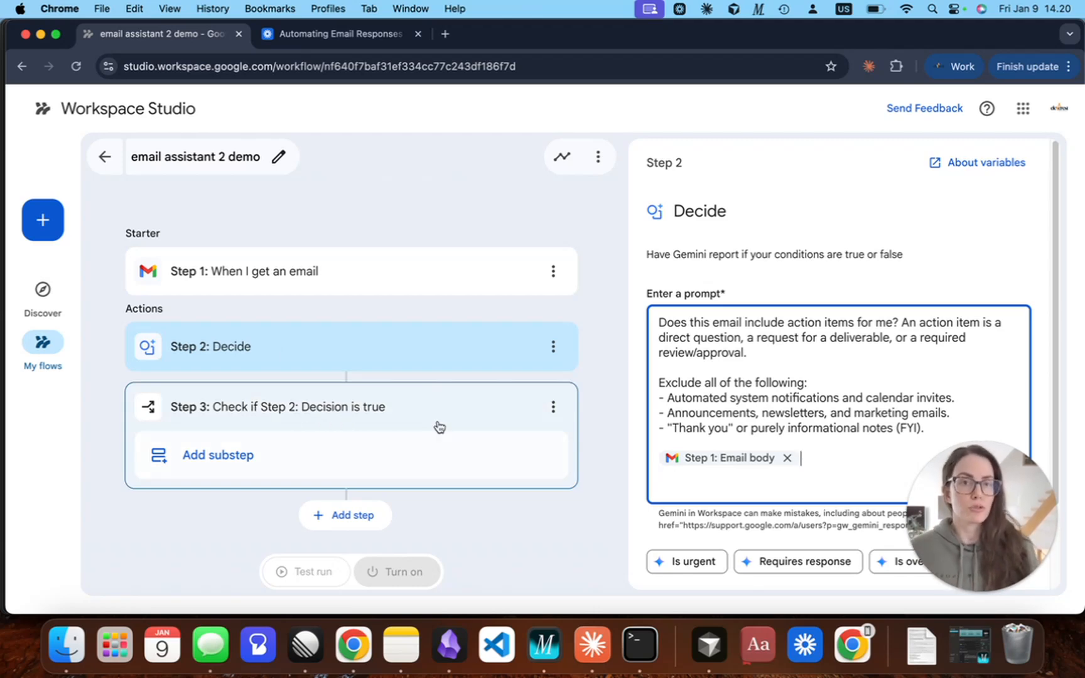
Add an Ask Gemini substep under the true-decision check and paste the draft-reply prompt with the tone of voice and style instructions.
{"action": "left_click", "coordinate": [245, 462]}
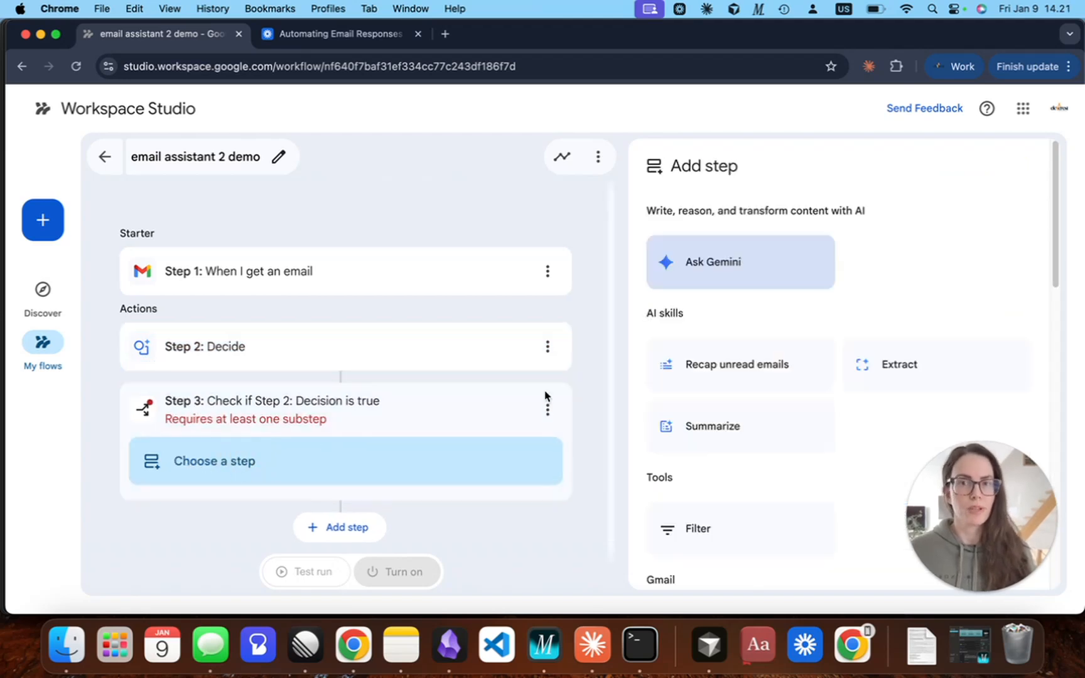
{"action": "left_click", "coordinate": [728, 269]}
{"action": "left_click", "coordinate": [728, 319]}
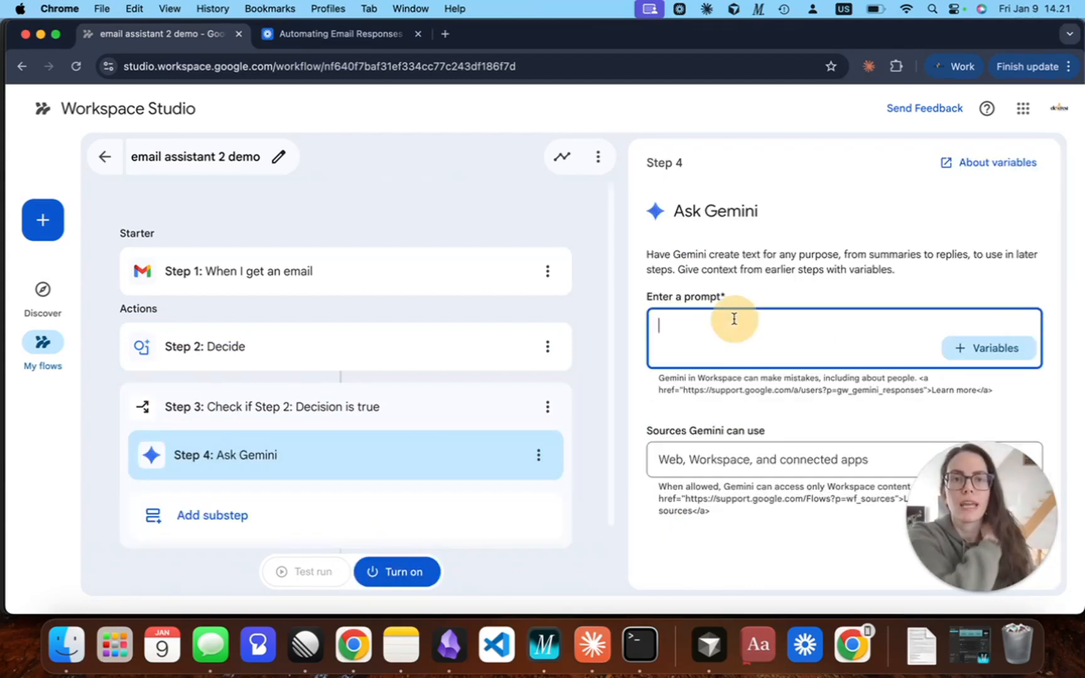
{"action": "left_click", "coordinate": [772, 333]}
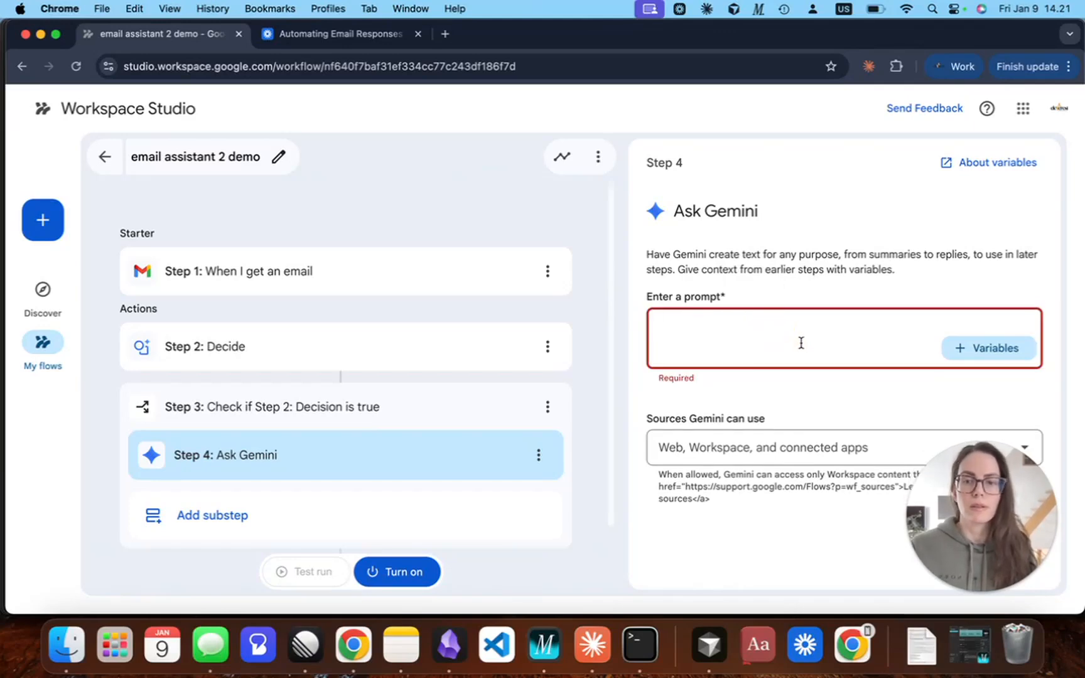
{"action": "key", "text": "super+v"}
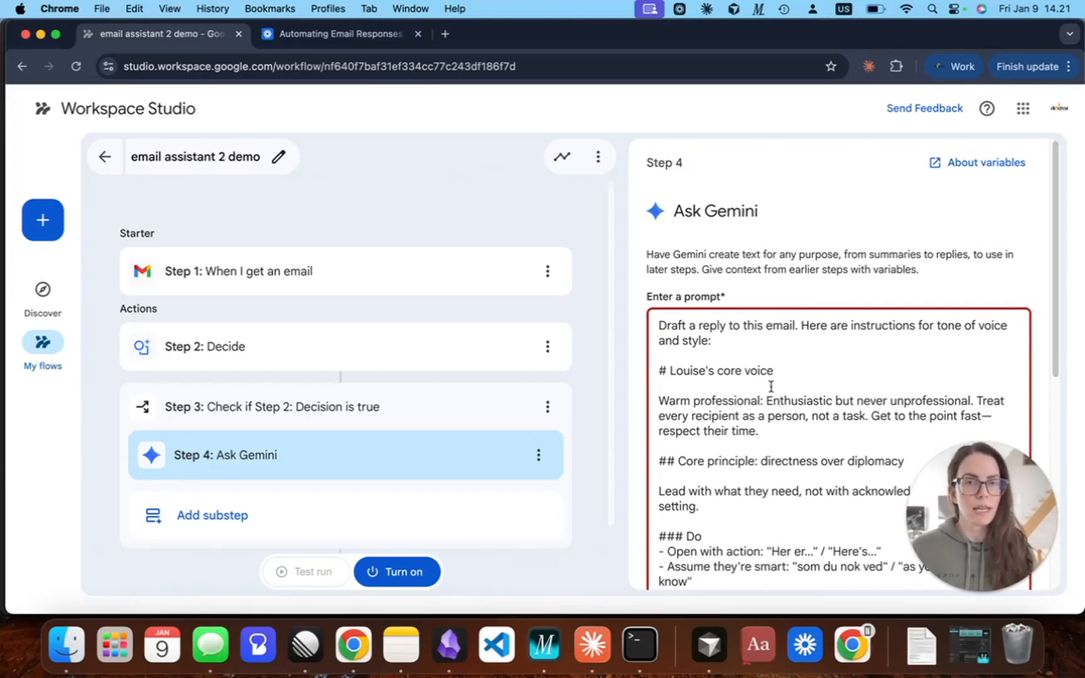
Add blank lines above the draft-reply prompt in the Ask Gemini step and insert the Step 1 Sender display name variable there.
{"action": "left_click", "coordinate": [659, 325]}
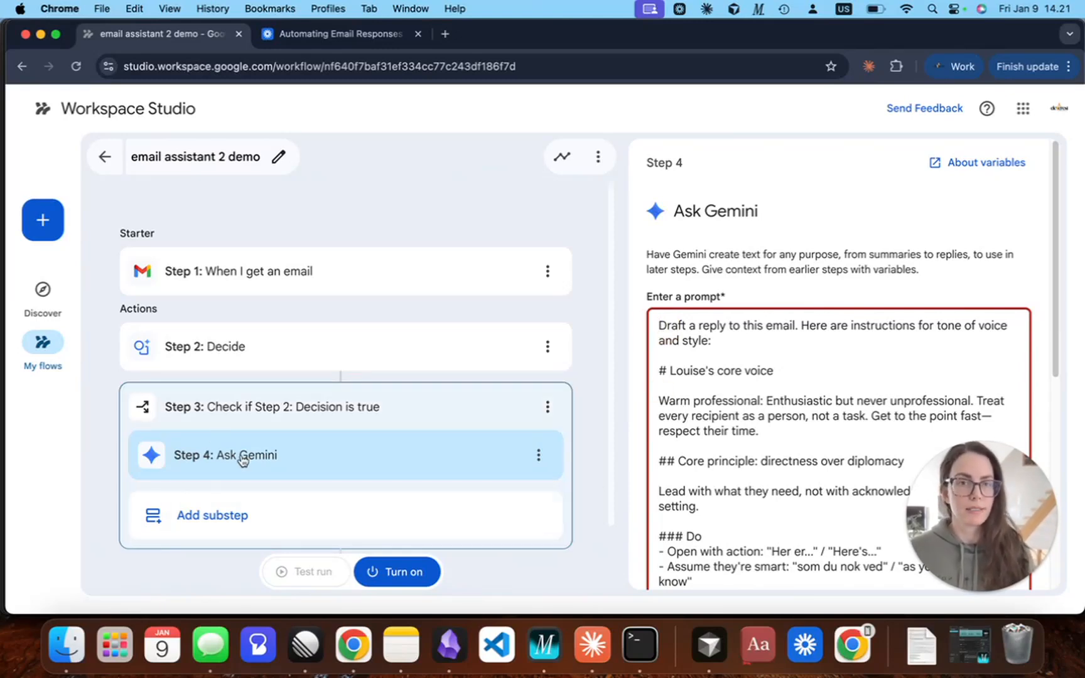
{"action": "left_click_drag", "start_coordinate": [746, 324], "coordinate": [797, 319]}
{"action": "left_click", "coordinate": [797, 319]}
{"action": "left_click", "coordinate": [664, 324]}
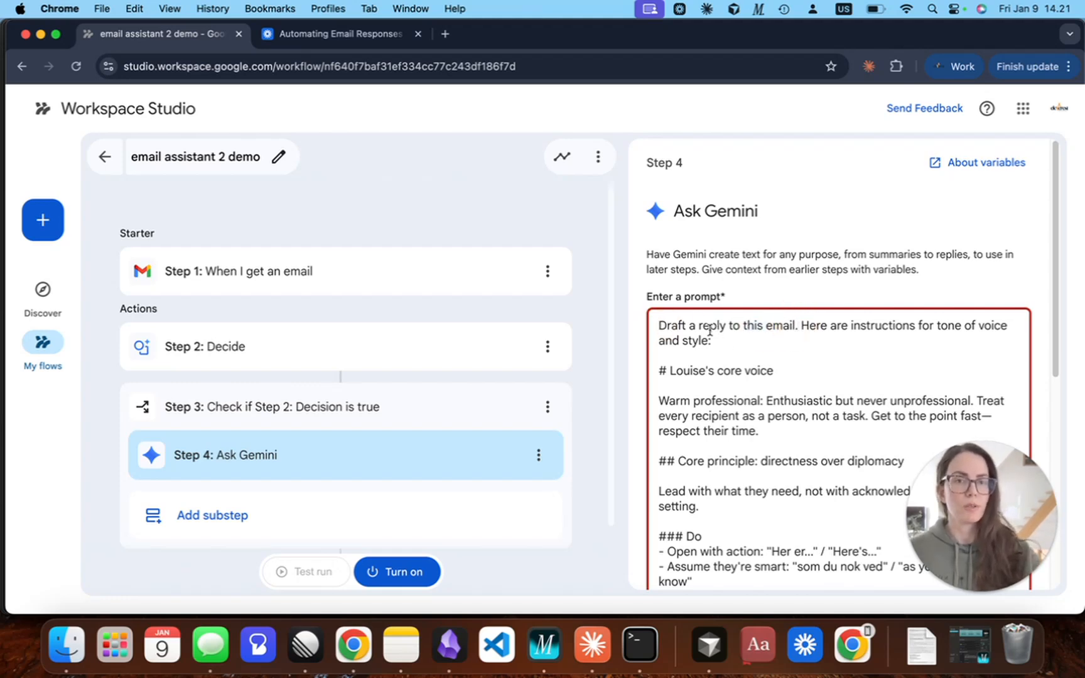
{"action": "key", "text": "Return"}
{"action": "key", "text": "Return"}
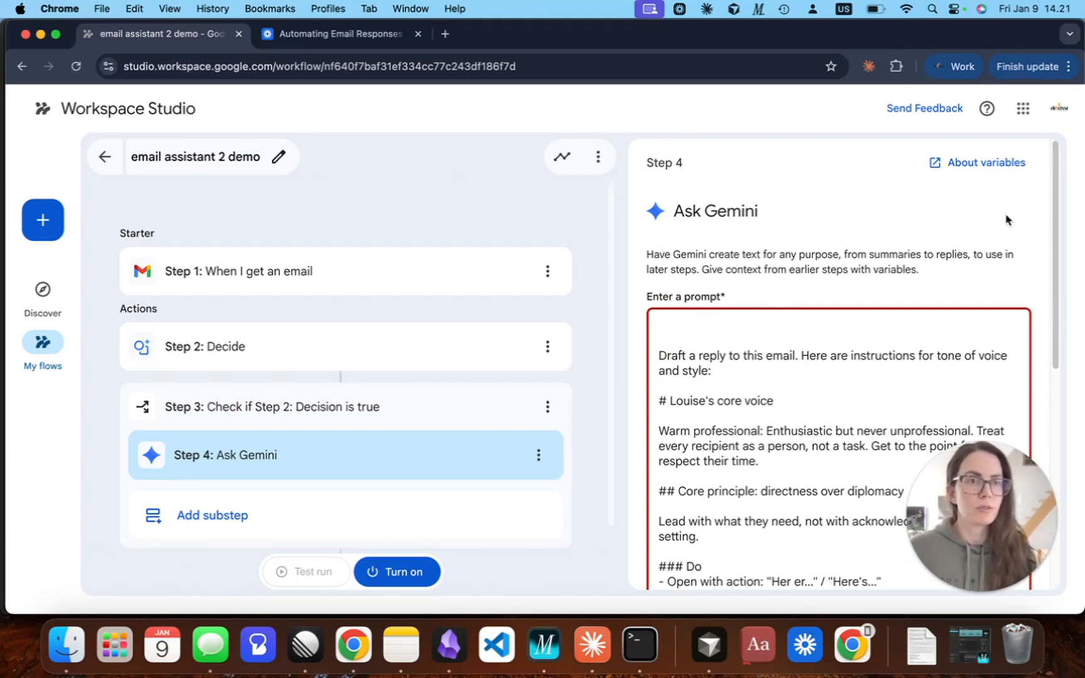
{"action": "left_click_drag", "start_coordinate": [1056, 327], "coordinate": [1052, 539]}
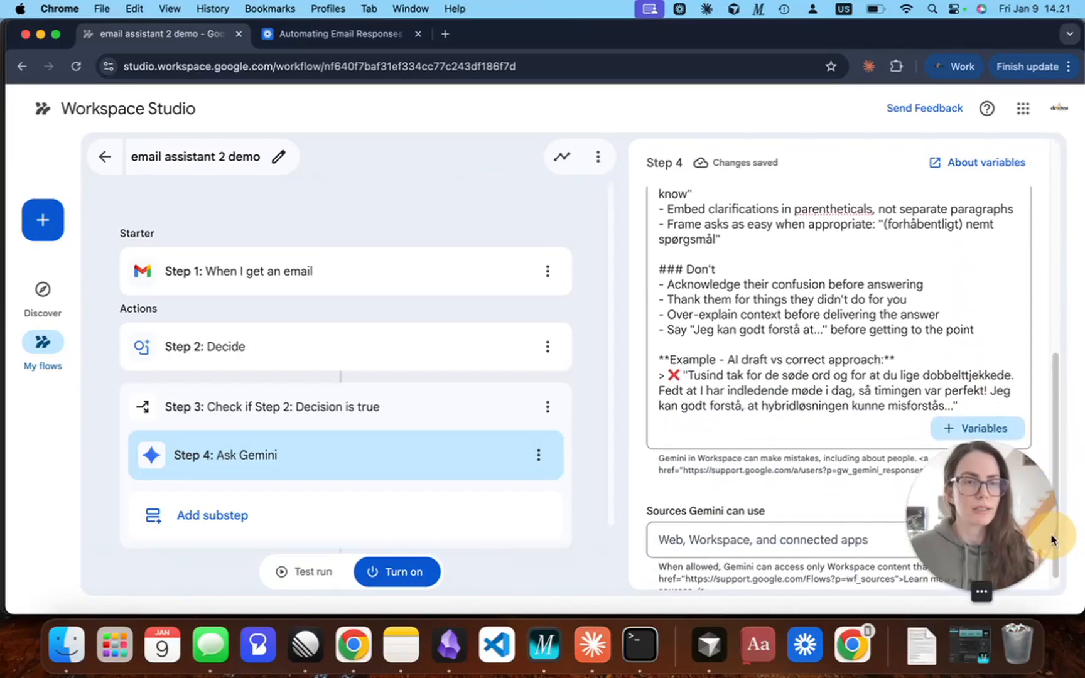
{"action": "left_click", "coordinate": [977, 429]}
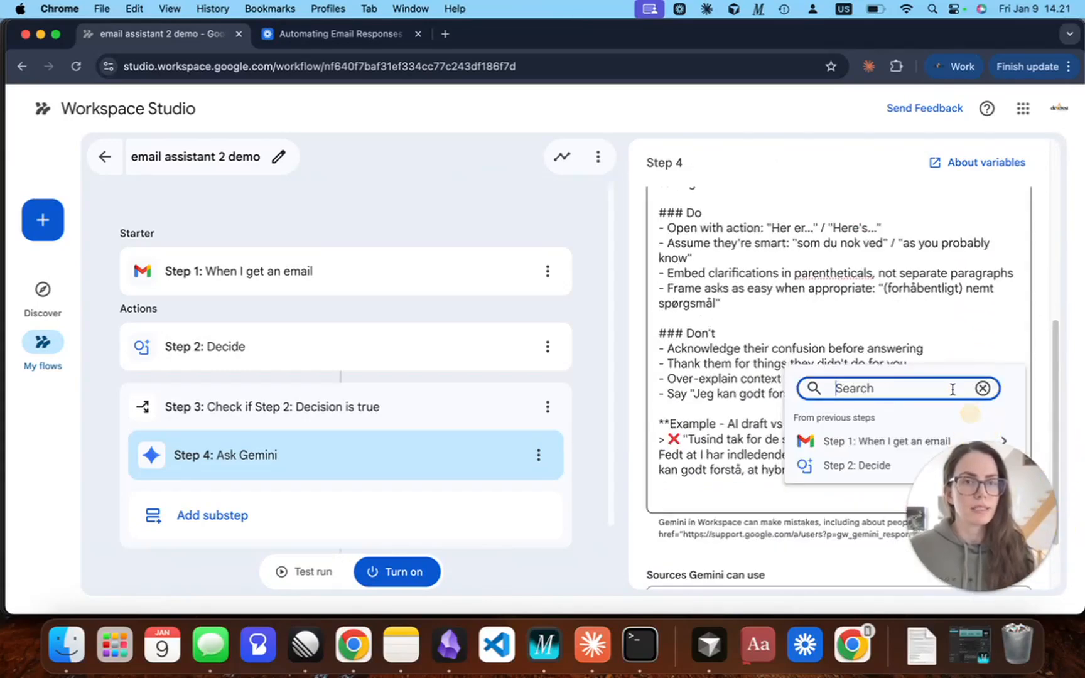
{"action": "left_click", "coordinate": [880, 443]}
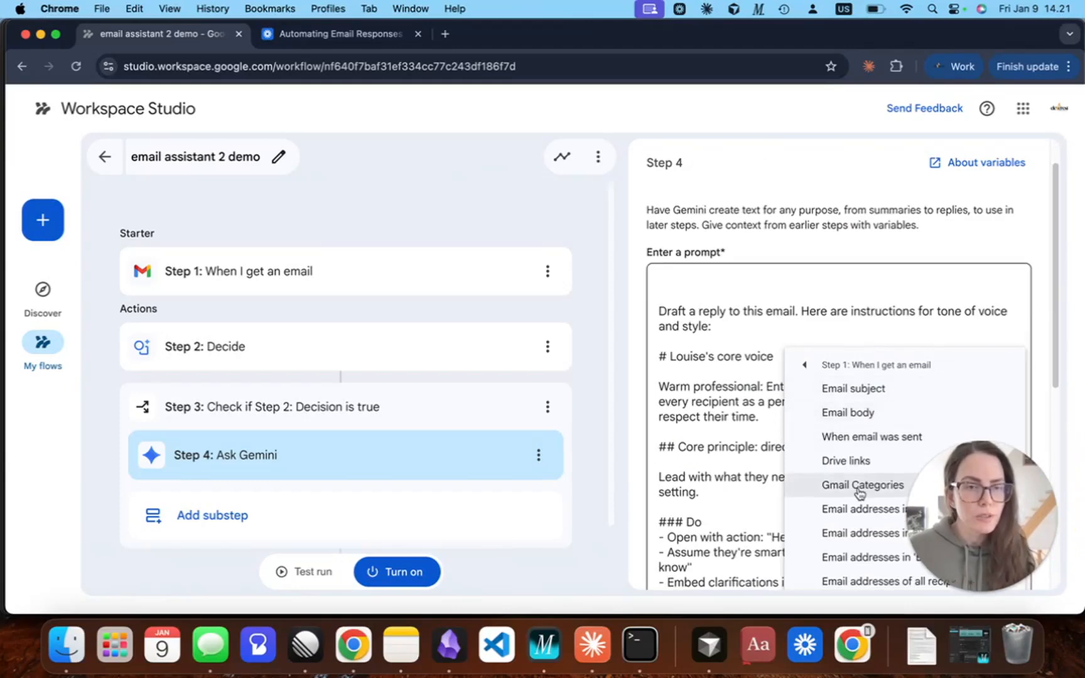
{"action": "scroll", "coordinate": [870, 464], "scroll_direction": "down", "scroll_amount": 5}
{"action": "scroll", "coordinate": [876, 456], "scroll_direction": "down", "scroll_amount": 3}
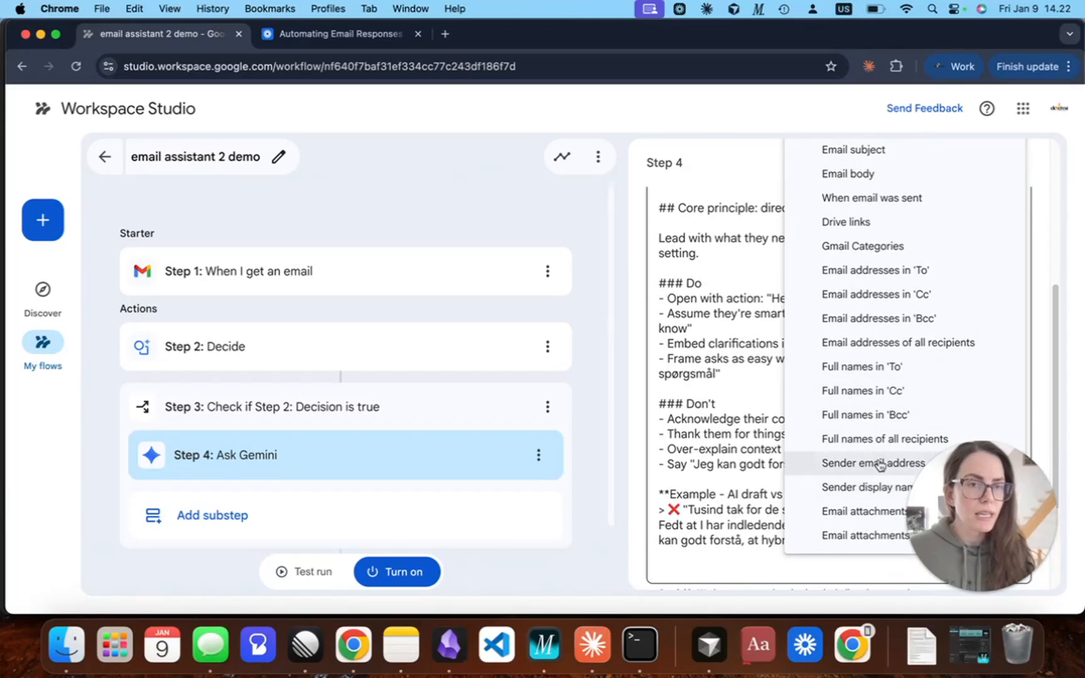
{"action": "left_click", "coordinate": [883, 489]}
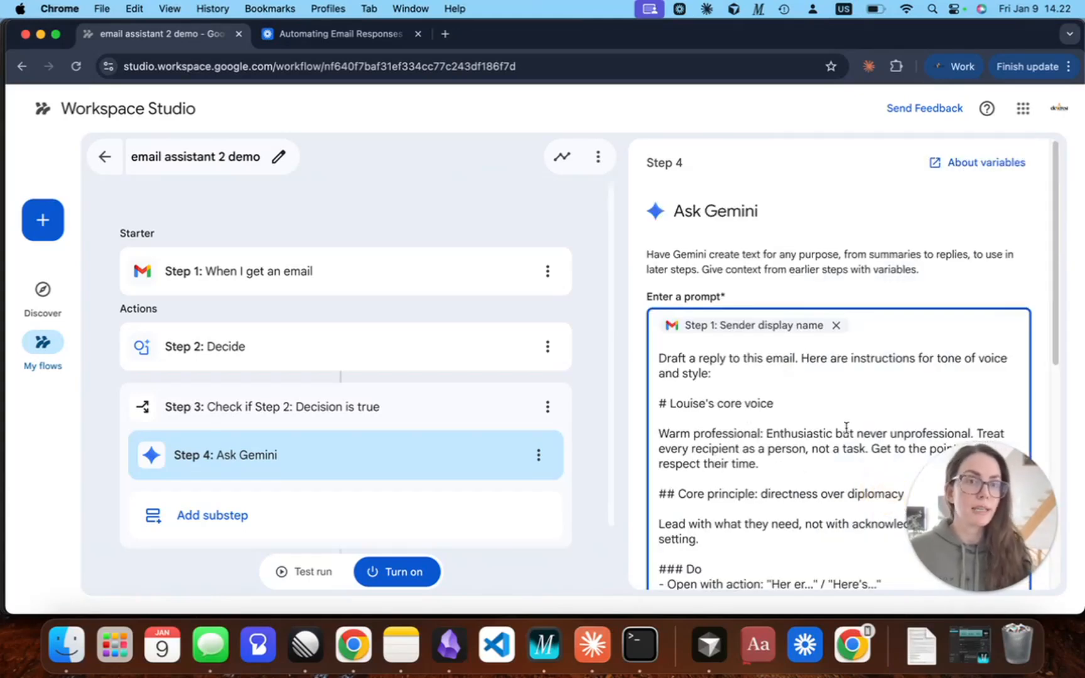
Insert the Step 1 Email subject variable on a new line below the sender display name in the Ask Gemini prompt.
{"action": "key", "text": "Return"}
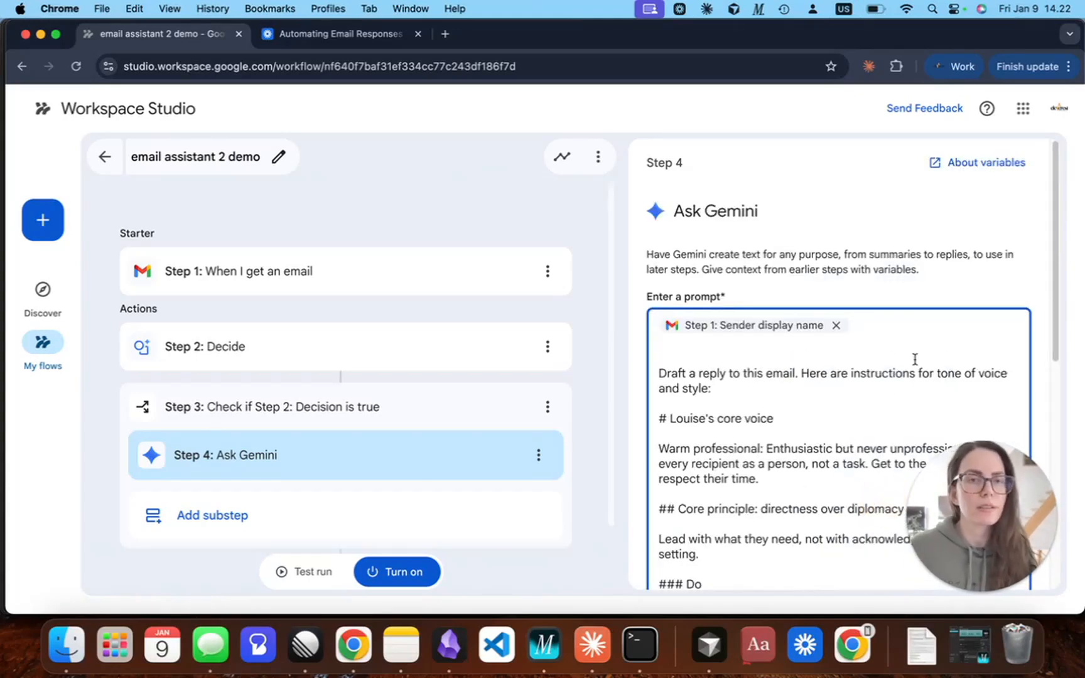
{"action": "scroll", "coordinate": [901, 382], "scroll_direction": "down", "scroll_amount": 10}
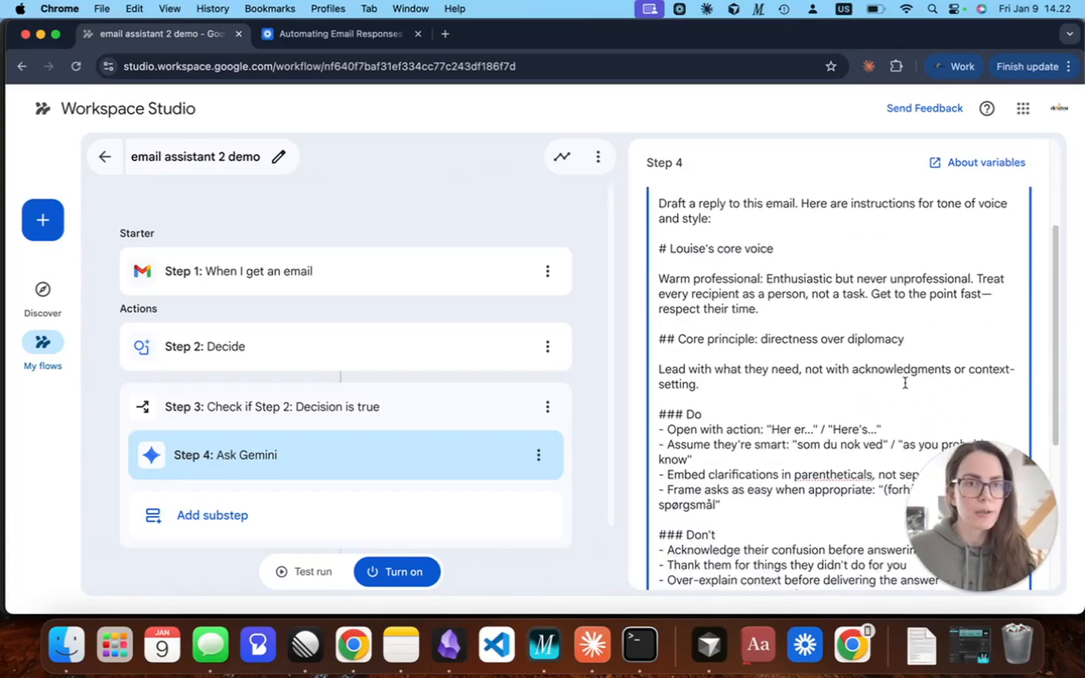
{"action": "left_click", "coordinate": [977, 408]}
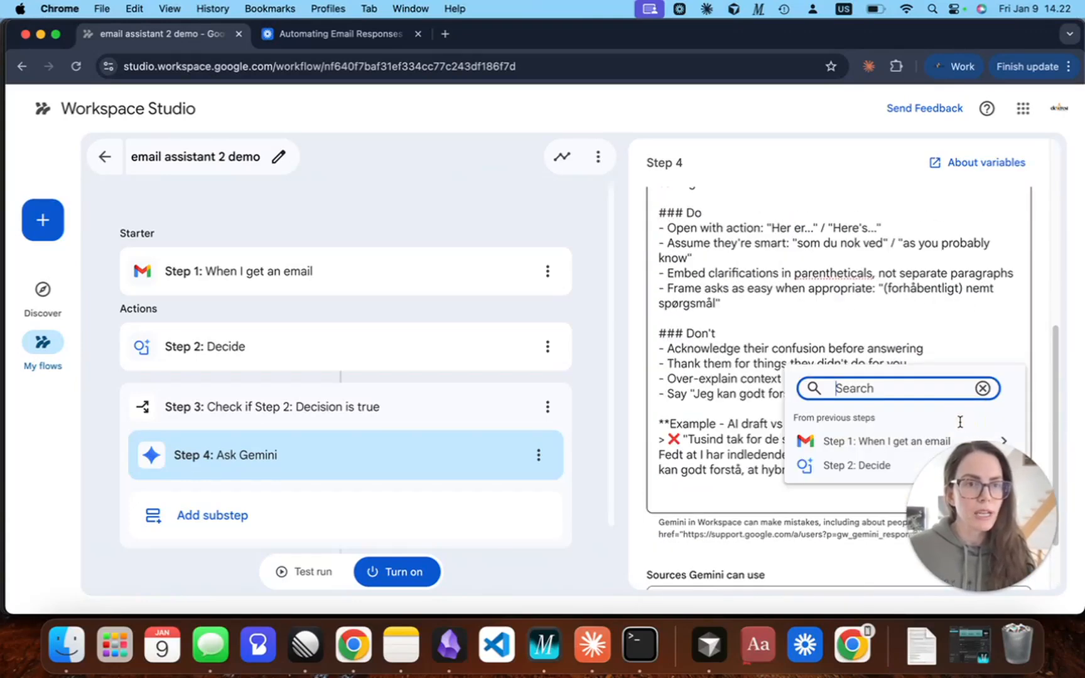
{"action": "left_click", "coordinate": [890, 444]}
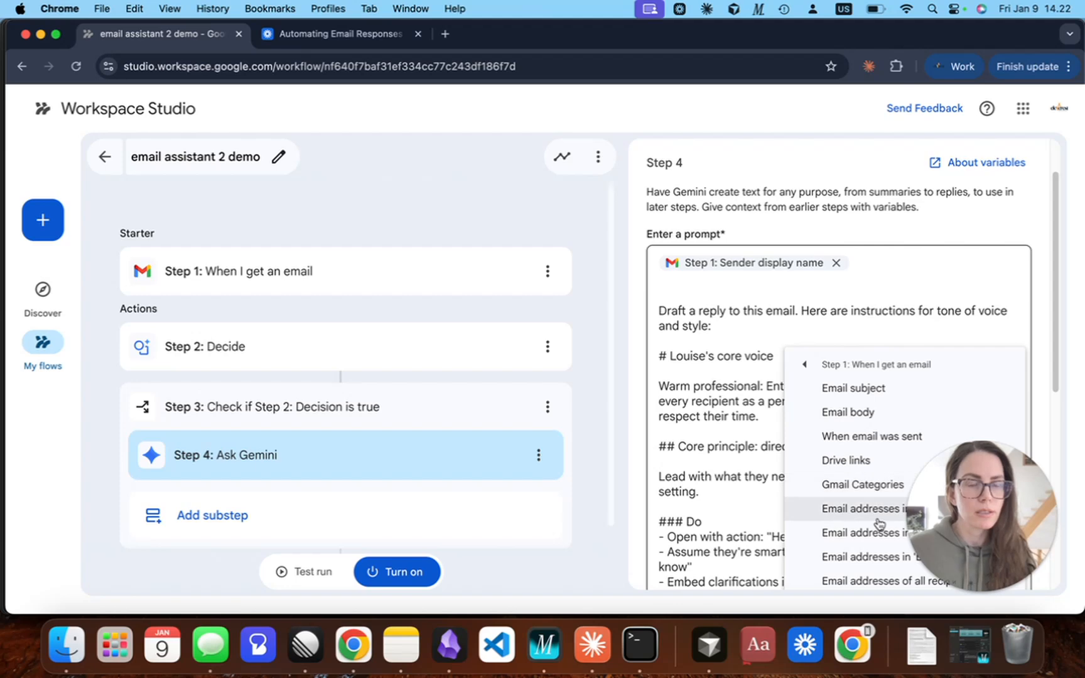
{"action": "scroll", "coordinate": [878, 537], "scroll_direction": "down", "scroll_amount": 3}
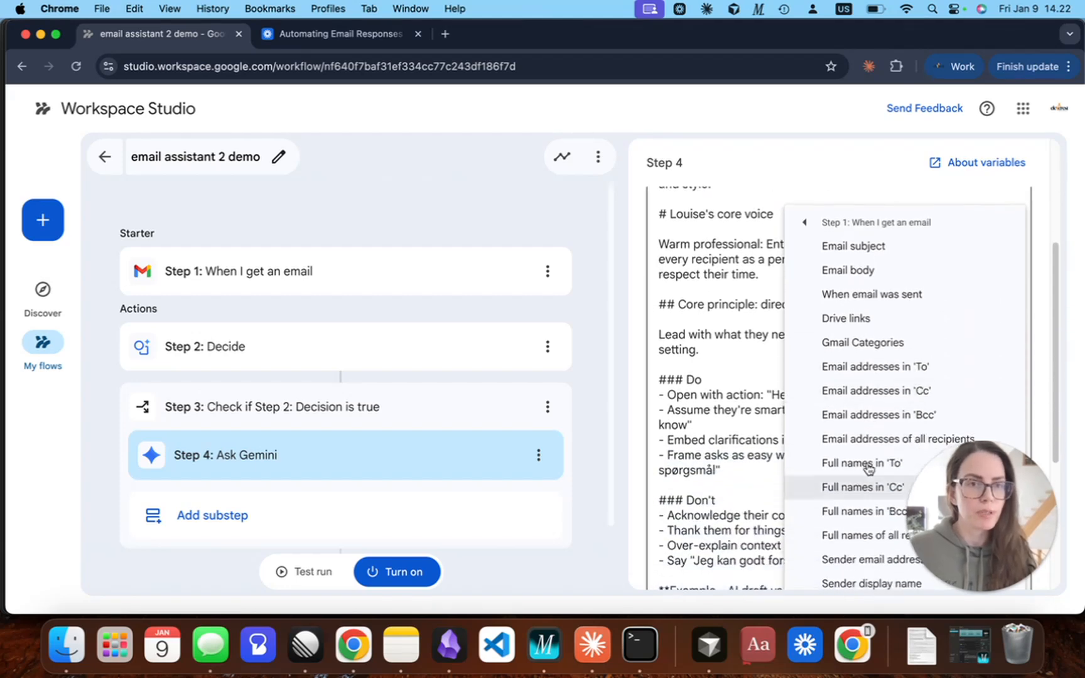
{"action": "scroll", "coordinate": [877, 452], "scroll_direction": "down", "scroll_amount": 4}
{"action": "scroll", "coordinate": [835, 377], "scroll_direction": "up", "scroll_amount": 8}
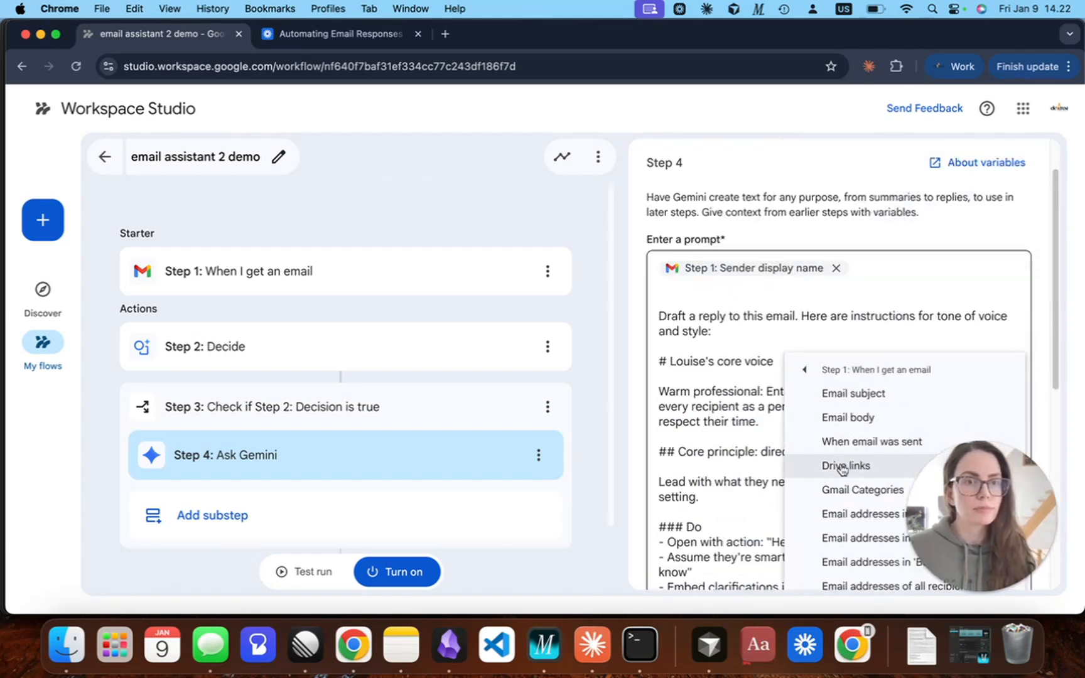
{"action": "left_click", "coordinate": [849, 395]}
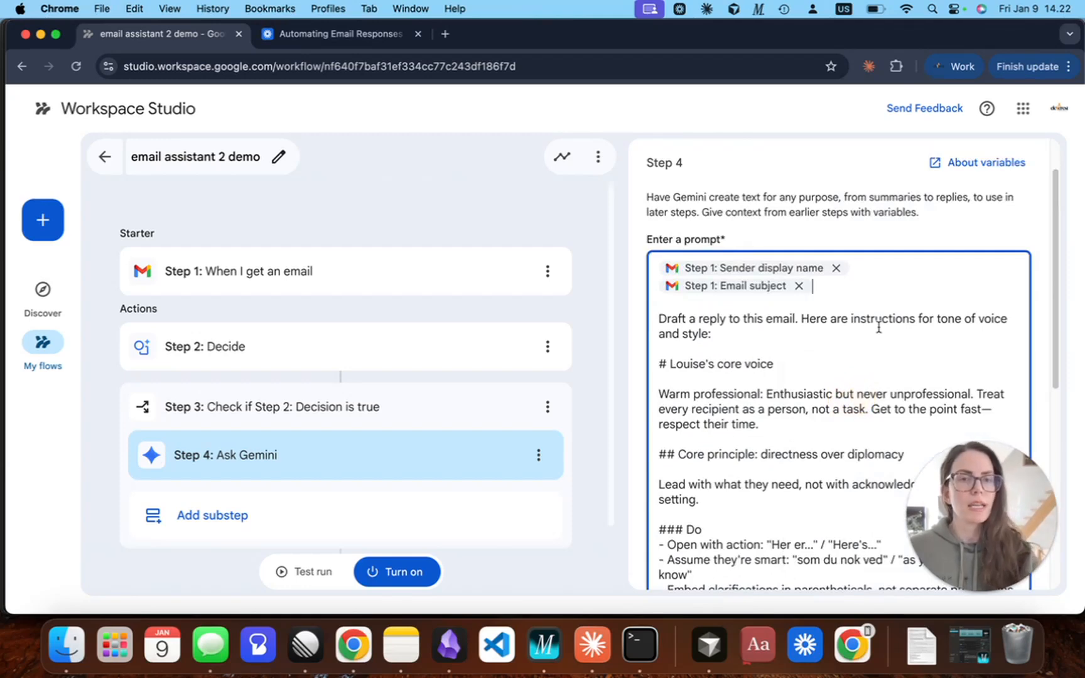
Insert the Step 1 Email body variable on a new line below the email subject in the Ask Gemini prompt.
{"action": "key", "text": "Return"}
{"action": "scroll", "coordinate": [883, 376], "scroll_direction": "down", "scroll_amount": 8}
{"action": "scroll", "coordinate": [904, 402], "scroll_direction": "up", "scroll_amount": 8}
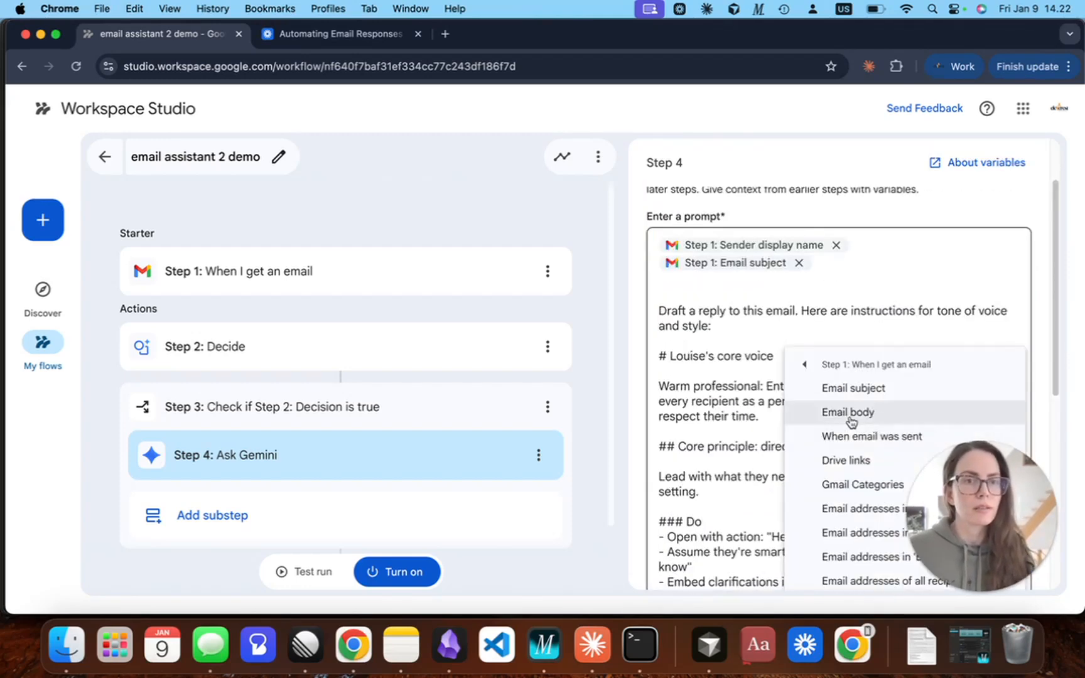
{"action": "left_click", "coordinate": [851, 416]}
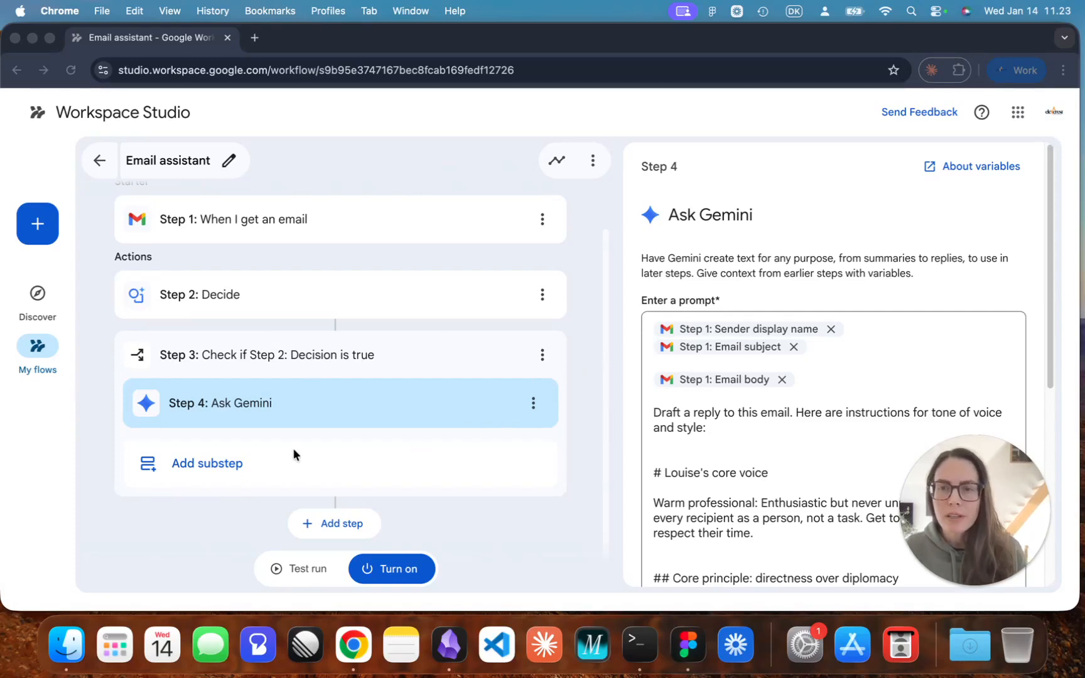
Add a Gmail Draft a reply substep after Ask Gemini and set its email to reply to as the Step 1 Email ID.
{"action": "left_click", "coordinate": [217, 477]}
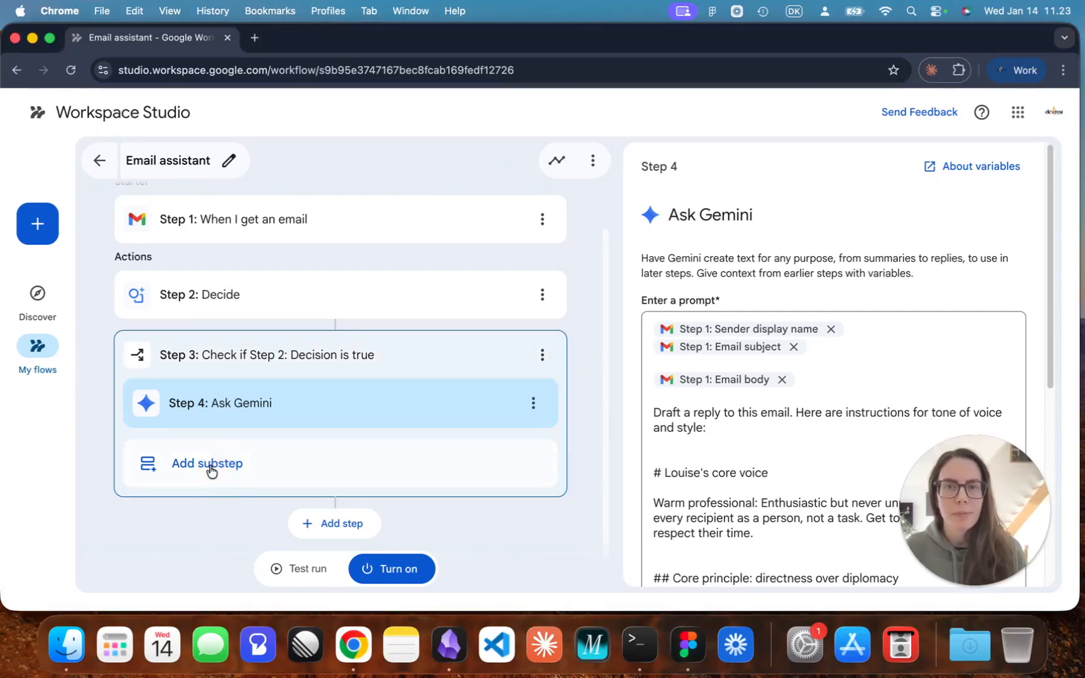
{"action": "scroll", "coordinate": [778, 386], "scroll_direction": "down", "scroll_amount": 3}
{"action": "scroll", "coordinate": [816, 373], "scroll_direction": "down", "scroll_amount": 2}
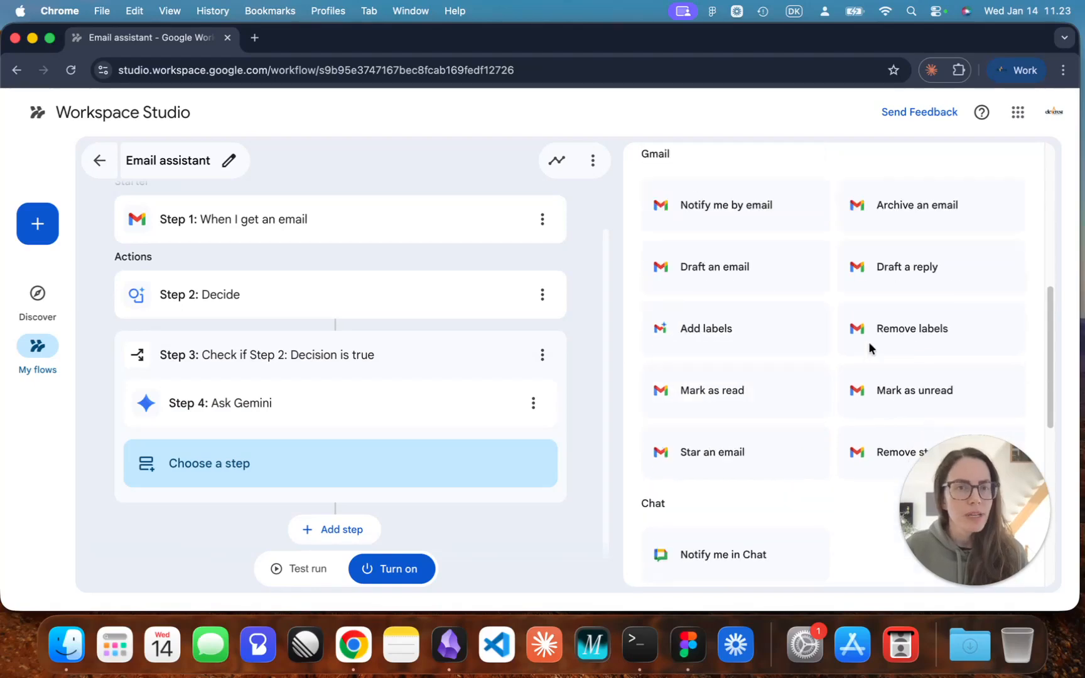
{"action": "left_click", "coordinate": [925, 276]}
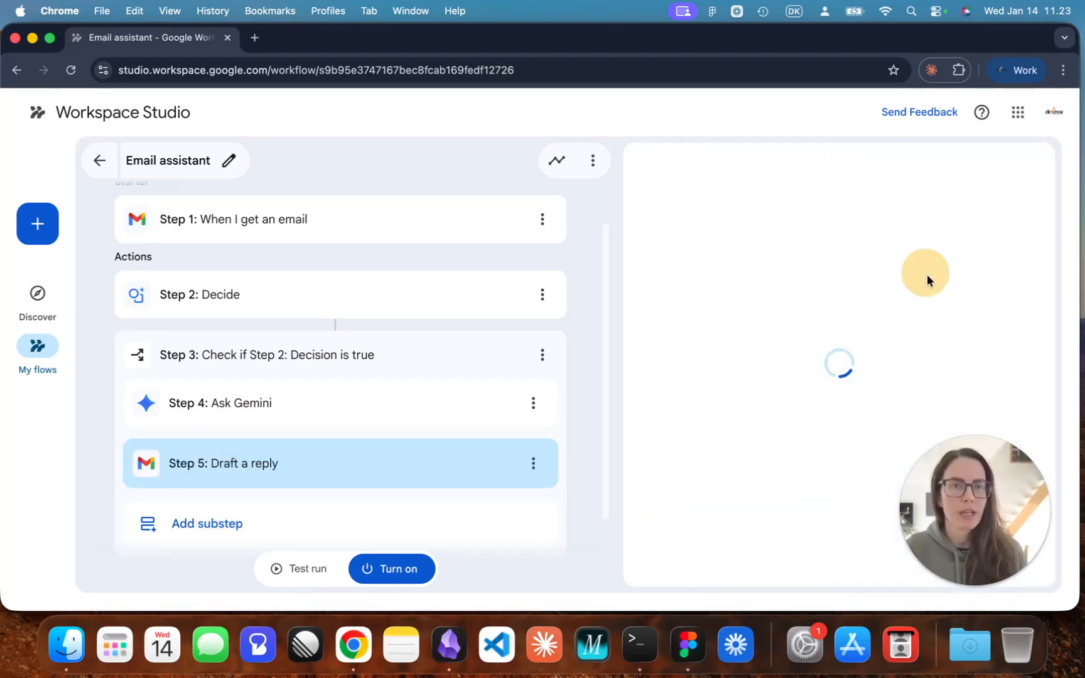
{"action": "left_click_drag", "start_coordinate": [642, 253], "coordinate": [732, 263]}
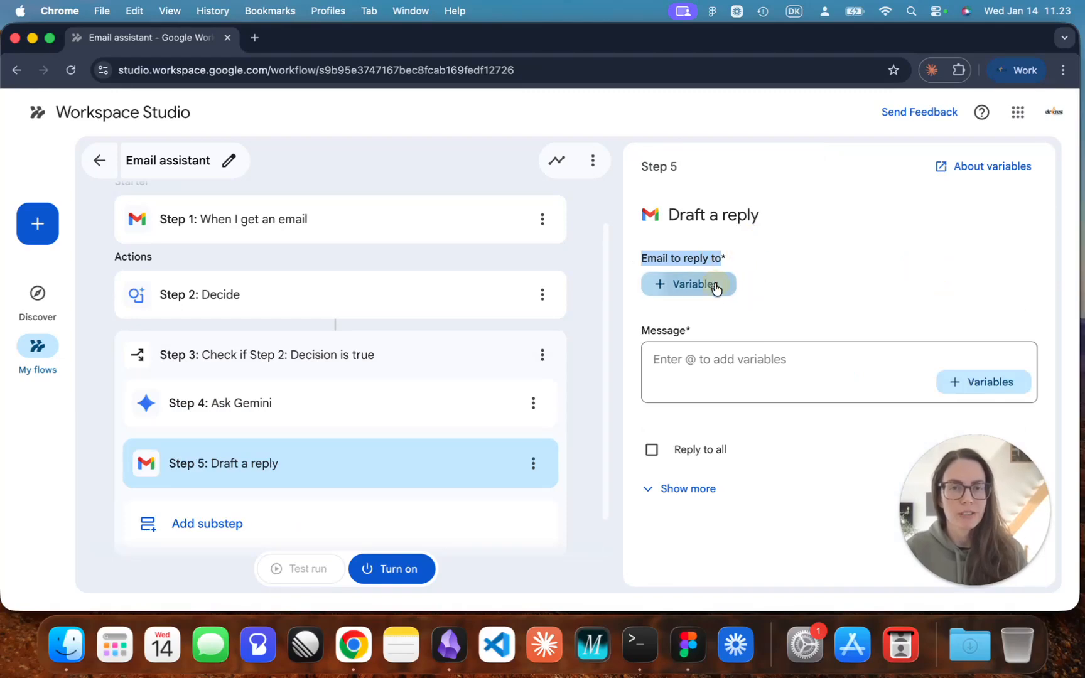
{"action": "left_click", "coordinate": [716, 284]}
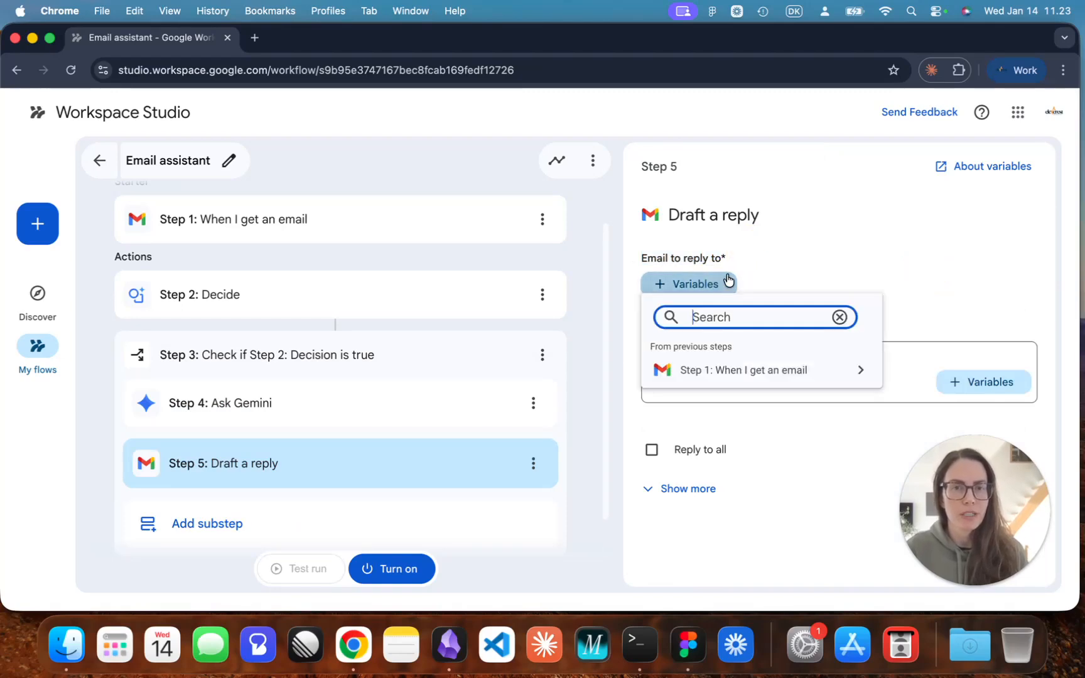
{"action": "left_click", "coordinate": [767, 371]}
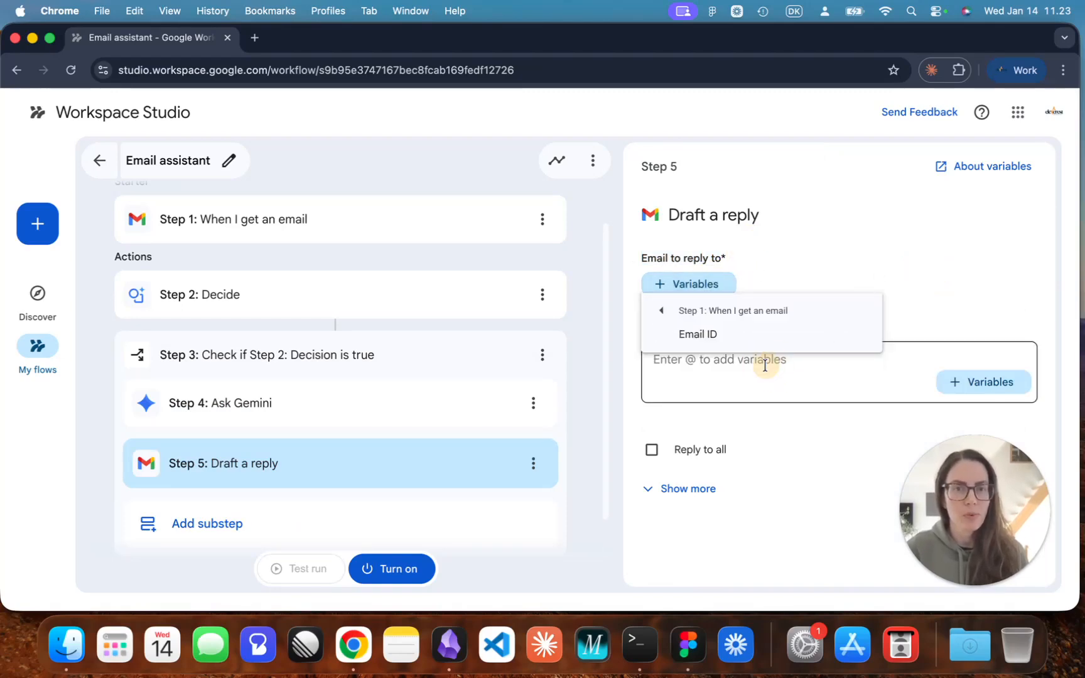
{"action": "left_click", "coordinate": [689, 336]}
Set the reply draft's message to the Step 4 Content created by Gemini variable, switching the keyboard layout to US for the @ sign.
{"action": "left_click", "coordinate": [822, 361]}
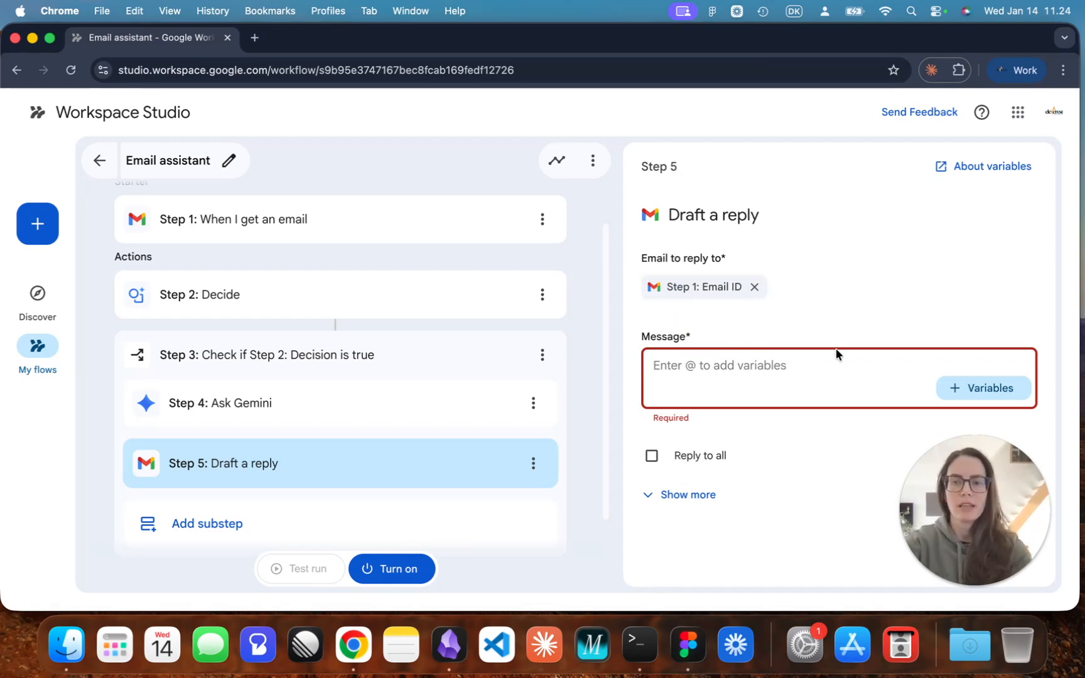
{"action": "left_click", "coordinate": [792, 9]}
{"action": "left_click", "coordinate": [801, 53]}
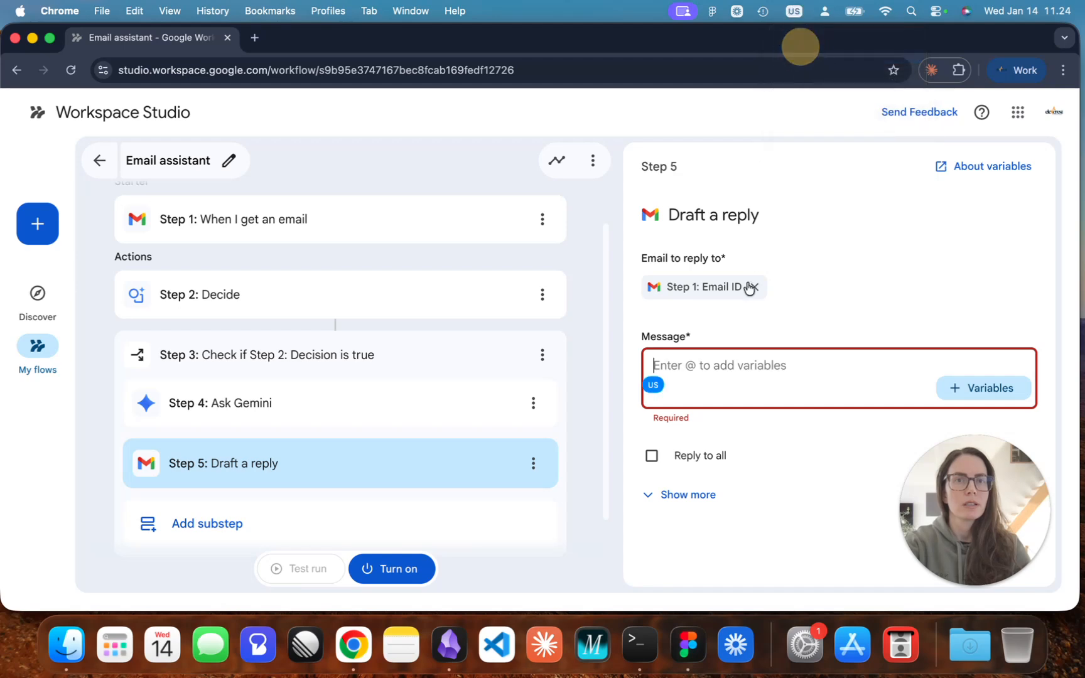
{"action": "type", "text": "@"}
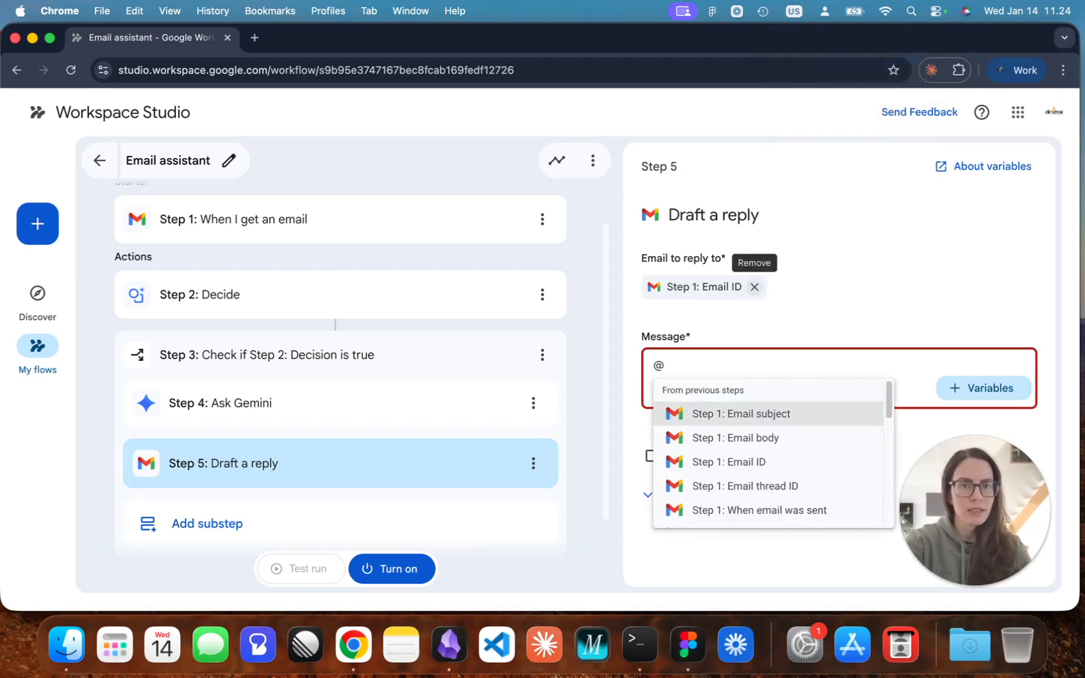
{"action": "key", "text": "Down"}
{"action": "key", "text": "Down"}
{"action": "key", "text": "Down"}
{"action": "key", "text": "Down"}
{"action": "key", "text": "Down"}
{"action": "key", "text": "Down"}
{"action": "key", "text": "Down"}
{"action": "key", "text": "Down"}
{"action": "key", "text": "Down"}
{"action": "key", "text": "Down"}
{"action": "key", "text": "Down"}
{"action": "key", "text": "Down"}
{"action": "key", "text": "Down"}
{"action": "key", "text": "Down"}
{"action": "key", "text": "Down"}
{"action": "key", "text": "Down"}
{"action": "key", "text": "Down"}
{"action": "key", "text": "Down"}
{"action": "key", "text": "Down"}
{"action": "key", "text": "Down"}
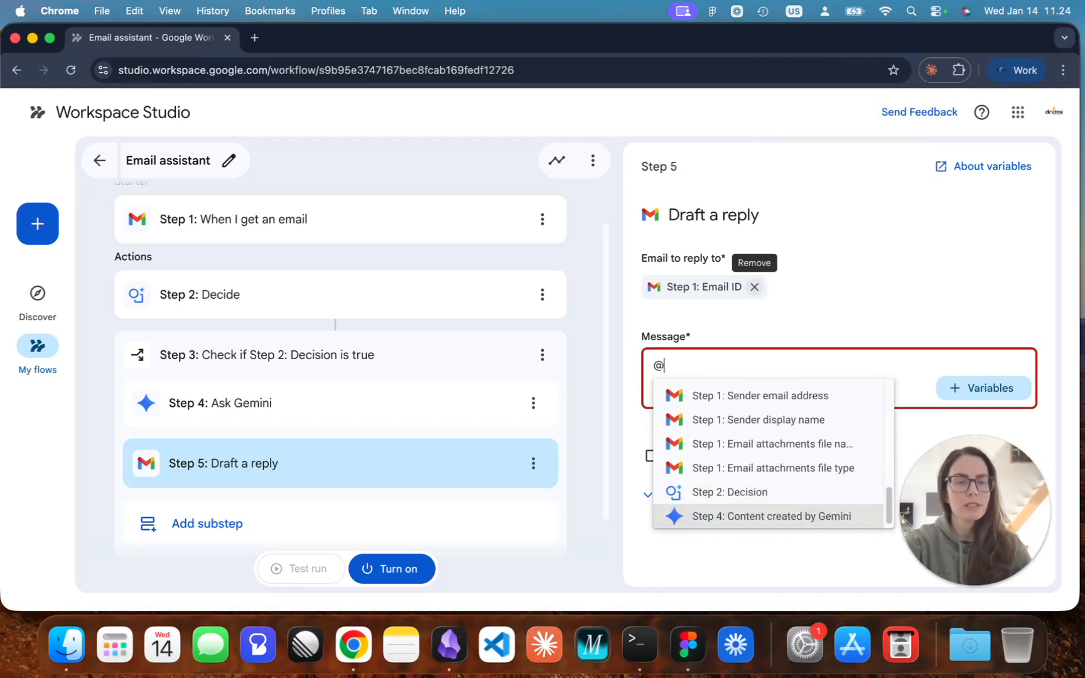
{"action": "key", "text": "Return"}
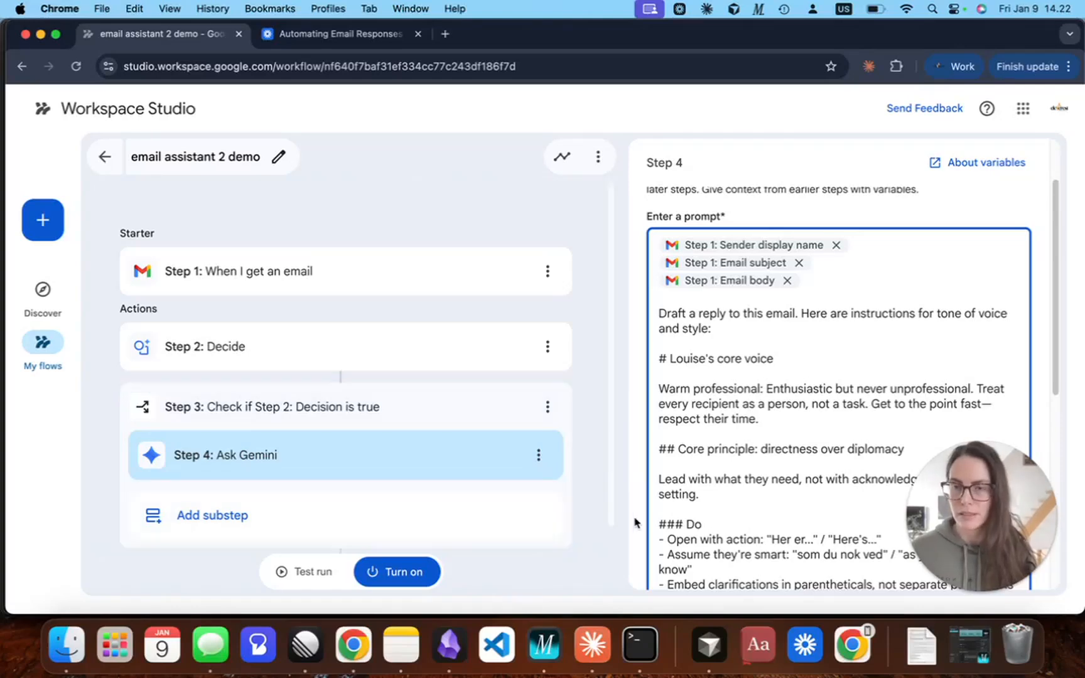
Add a second Decide step after the true-decision check block in the email assistant 2 demo flow.
{"action": "left_click", "coordinate": [596, 487]}
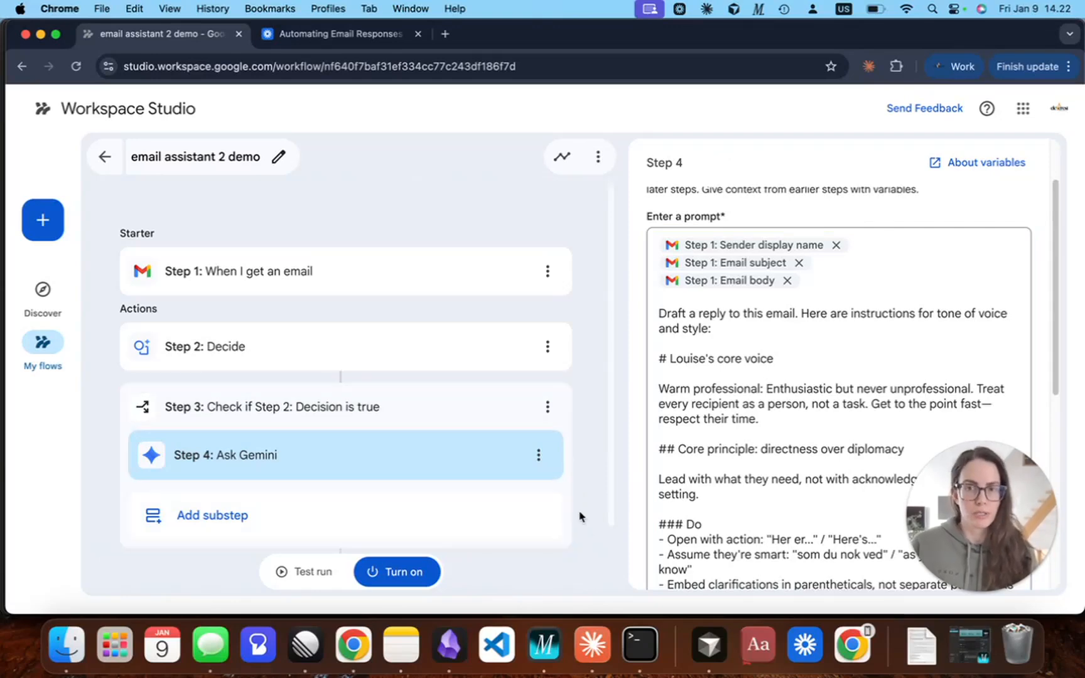
{"action": "scroll", "coordinate": [587, 502], "scroll_direction": "down", "scroll_amount": 2}
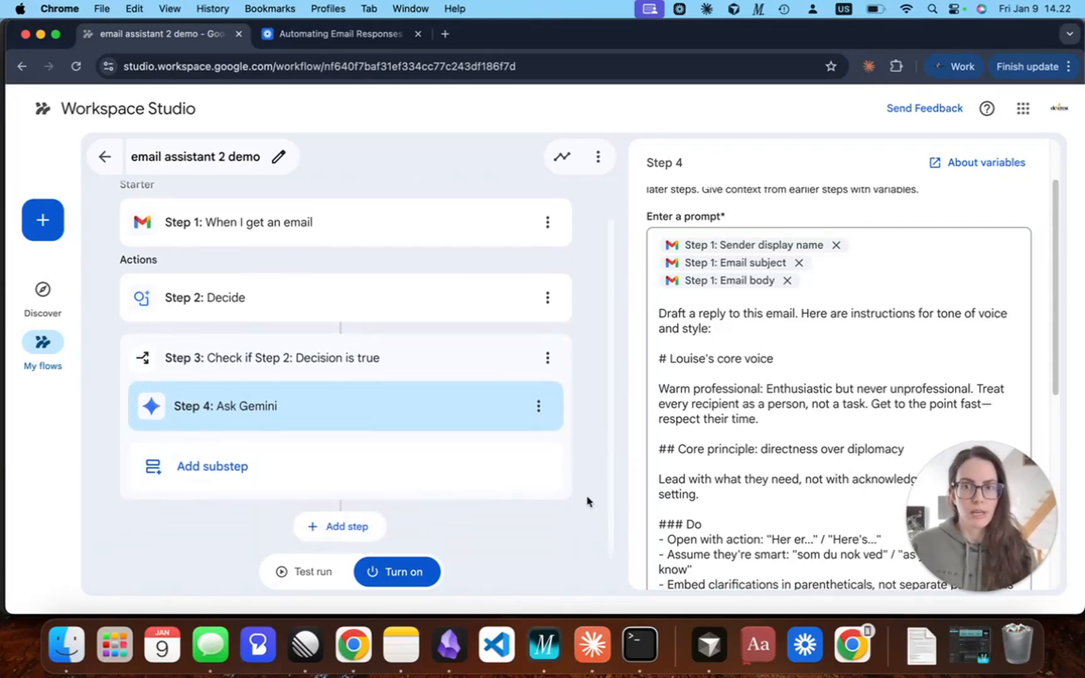
{"action": "left_click", "coordinate": [359, 530]}
{"action": "left_click", "coordinate": [758, 394]}
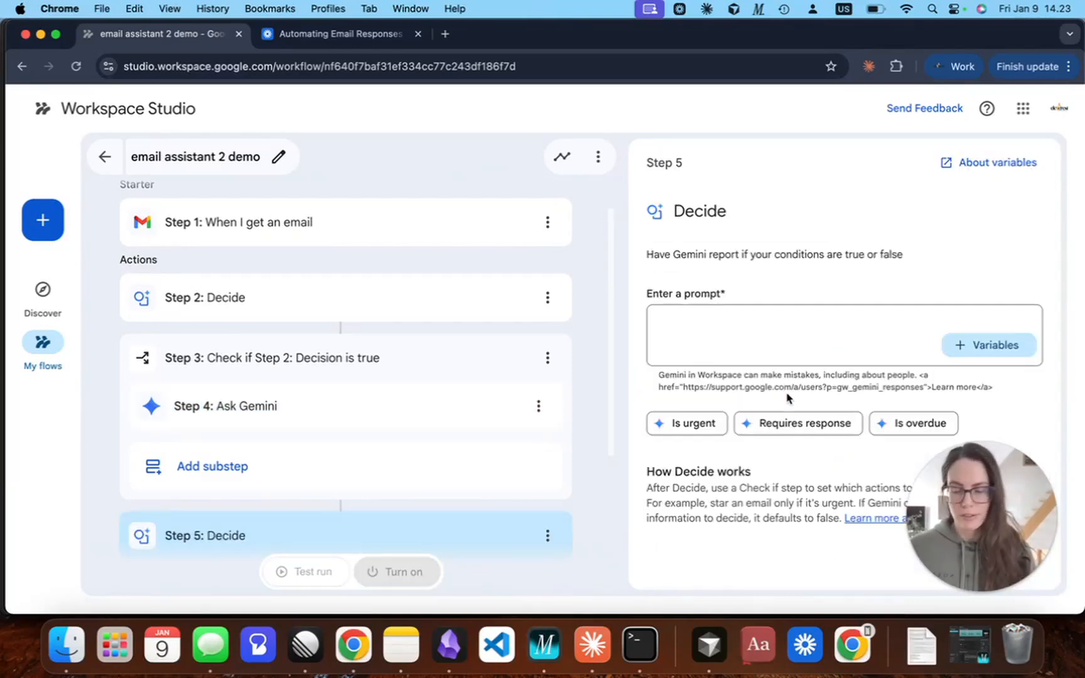
Set the Step 5 Decide prompt to "Does this express high urgency or mention needing an answer in a short time frame?", ending with a line break.
{"action": "left_click", "coordinate": [804, 325]}
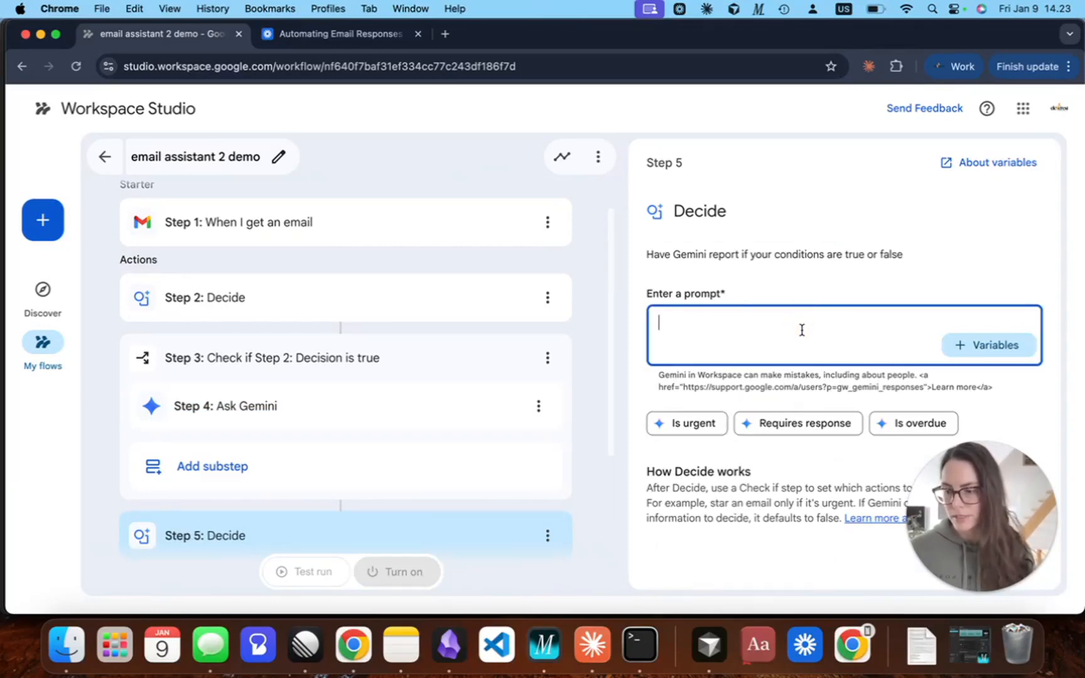
{"action": "type", "text": "Does this express high urgency or mention needing an answer in a short time frame?"}
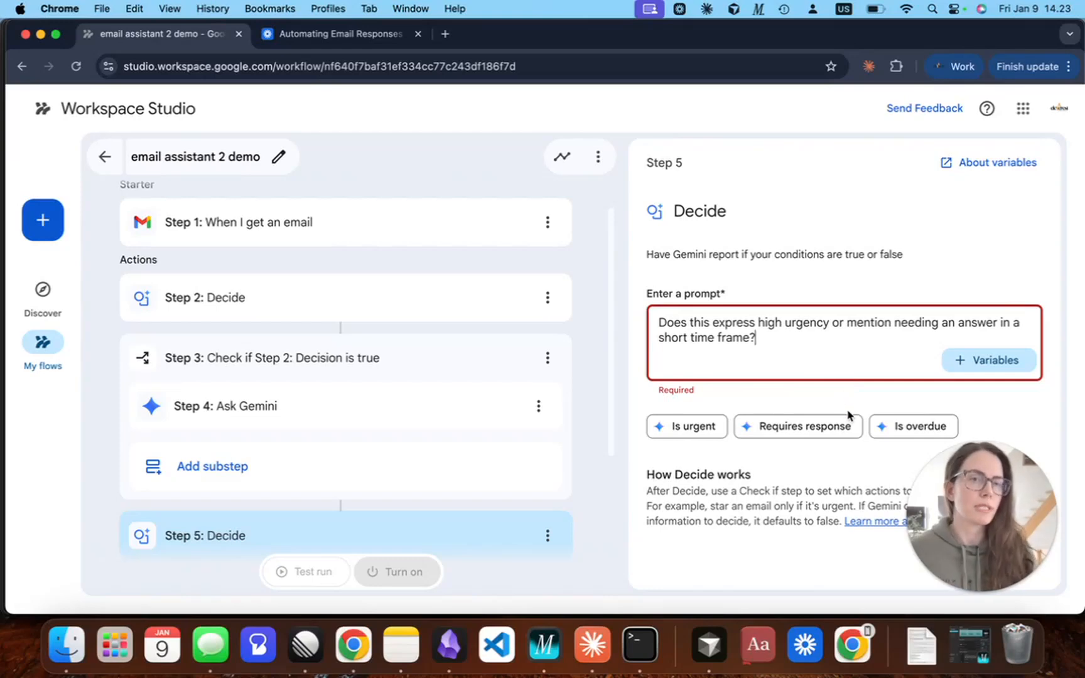
{"action": "key", "text": "Return"}
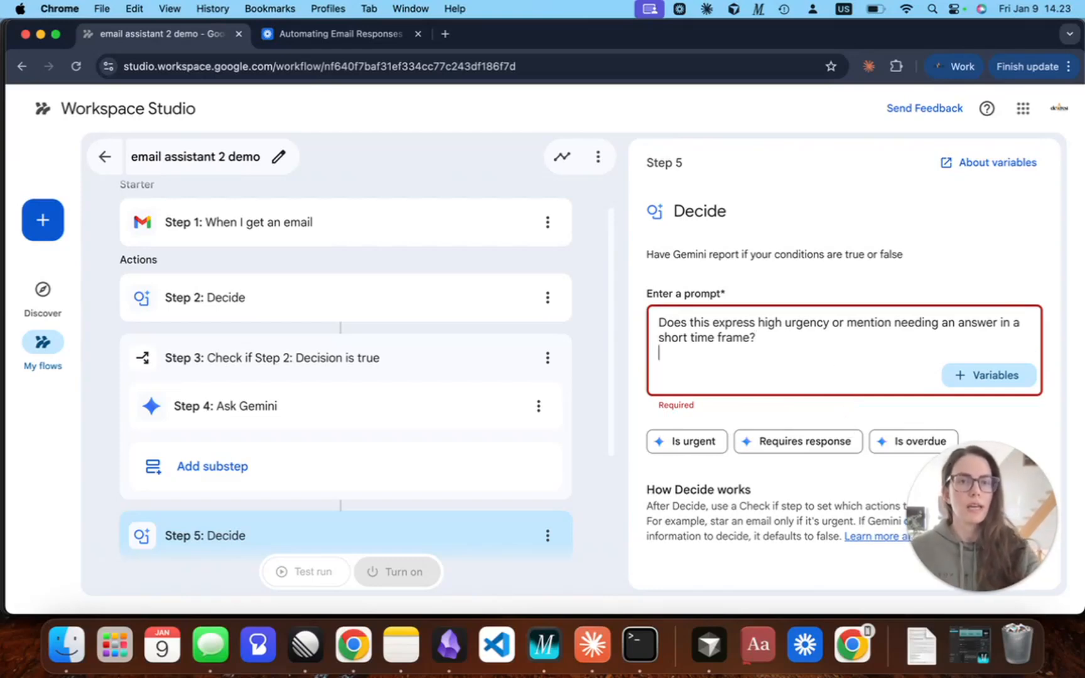
Insert the Step 1 Email subject and Email body variables below the urgency question in the Decide prompt.
{"action": "left_click", "coordinate": [988, 374]}
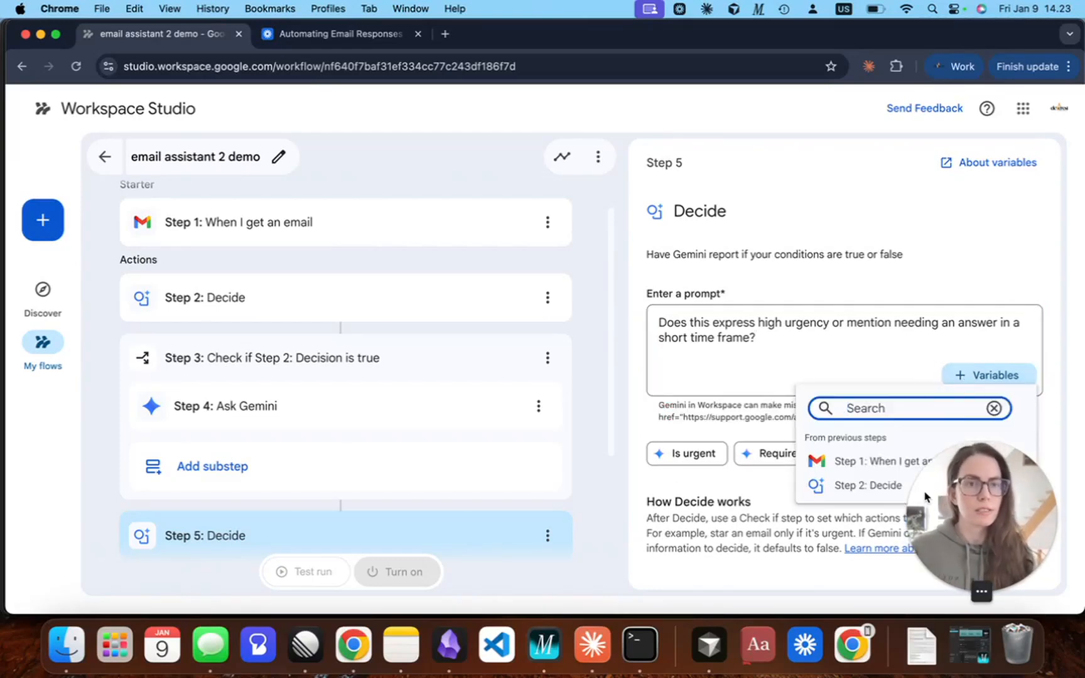
{"action": "left_click", "coordinate": [847, 461]}
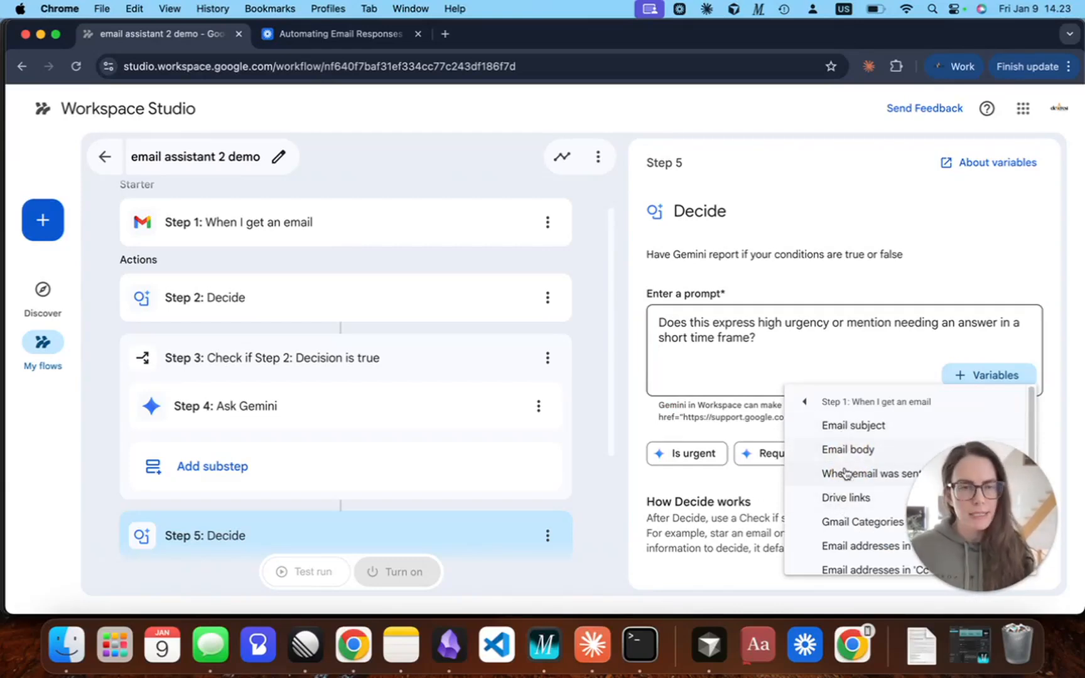
{"action": "left_click", "coordinate": [852, 426]}
{"action": "left_click", "coordinate": [974, 383]}
{"action": "left_click", "coordinate": [867, 462]}
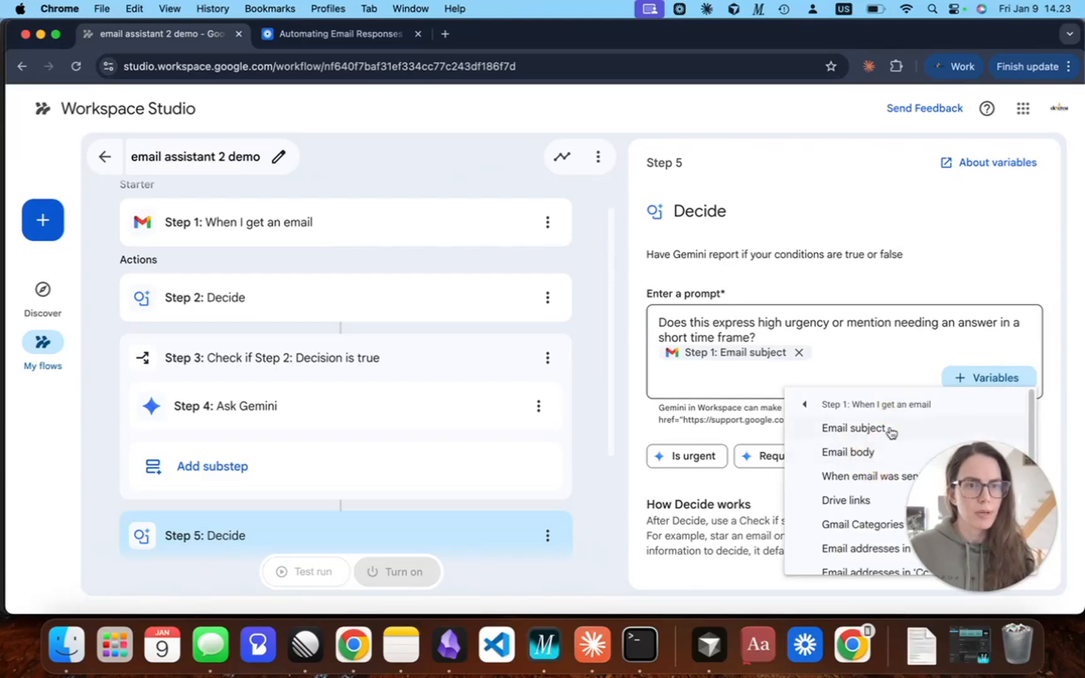
{"action": "left_click", "coordinate": [849, 452]}
Append the Step 1 Sender display name variable to the Decide prompt after the email body.
{"action": "left_click", "coordinate": [967, 378]}
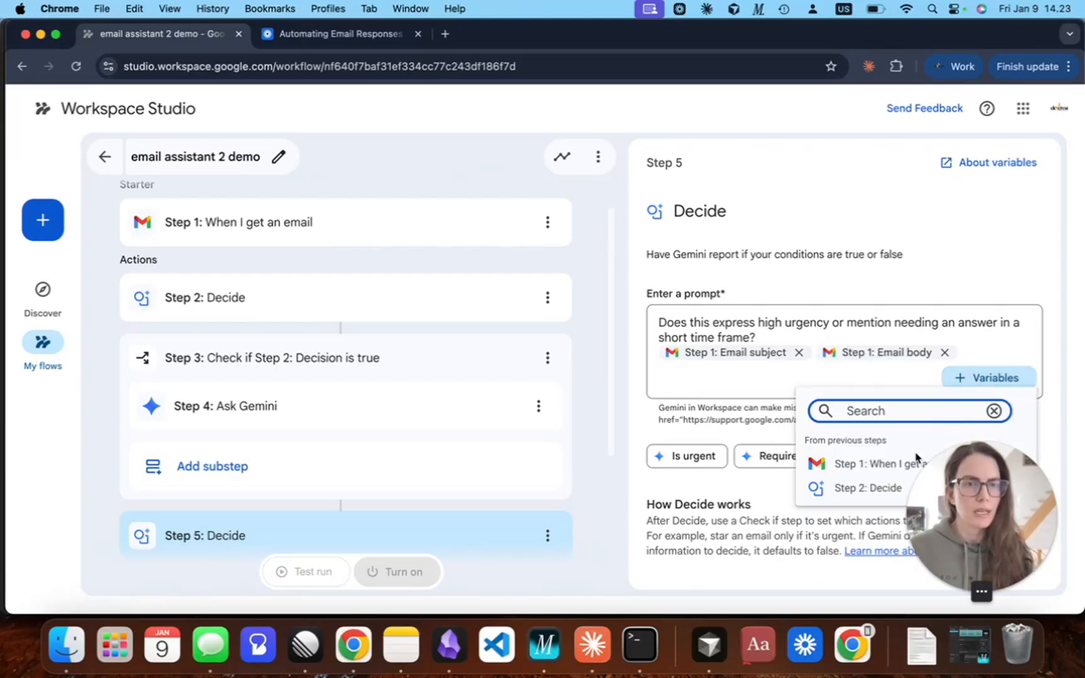
{"action": "left_click", "coordinate": [882, 471]}
{"action": "scroll", "coordinate": [882, 472], "scroll_direction": "down", "scroll_amount": 5}
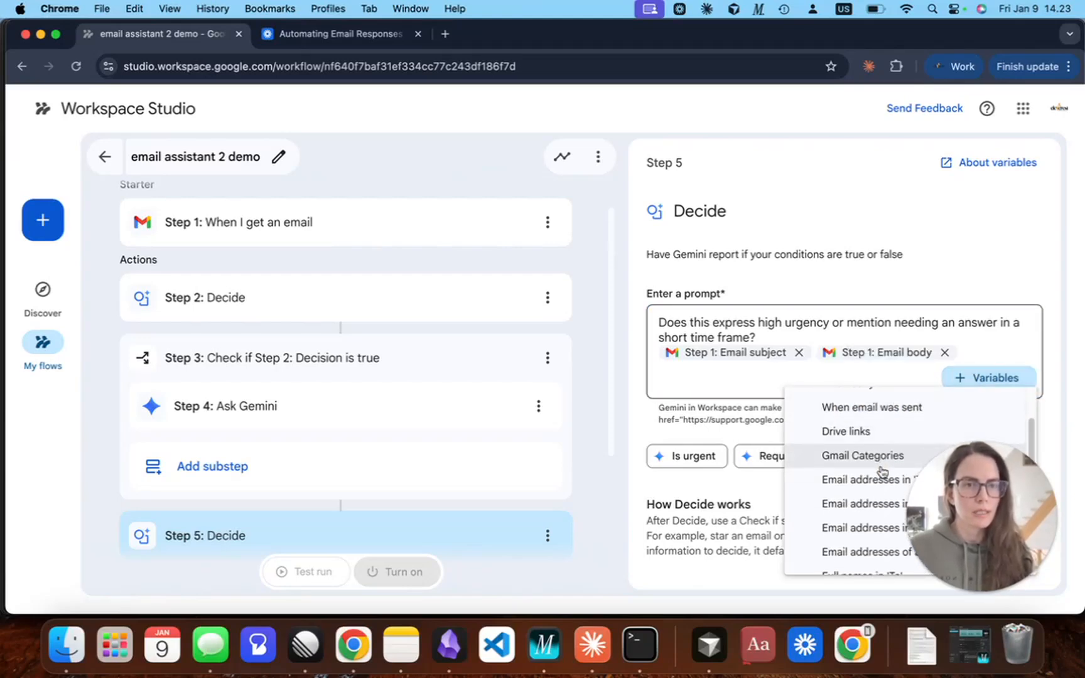
{"action": "scroll", "coordinate": [882, 472], "scroll_direction": "down", "scroll_amount": 2}
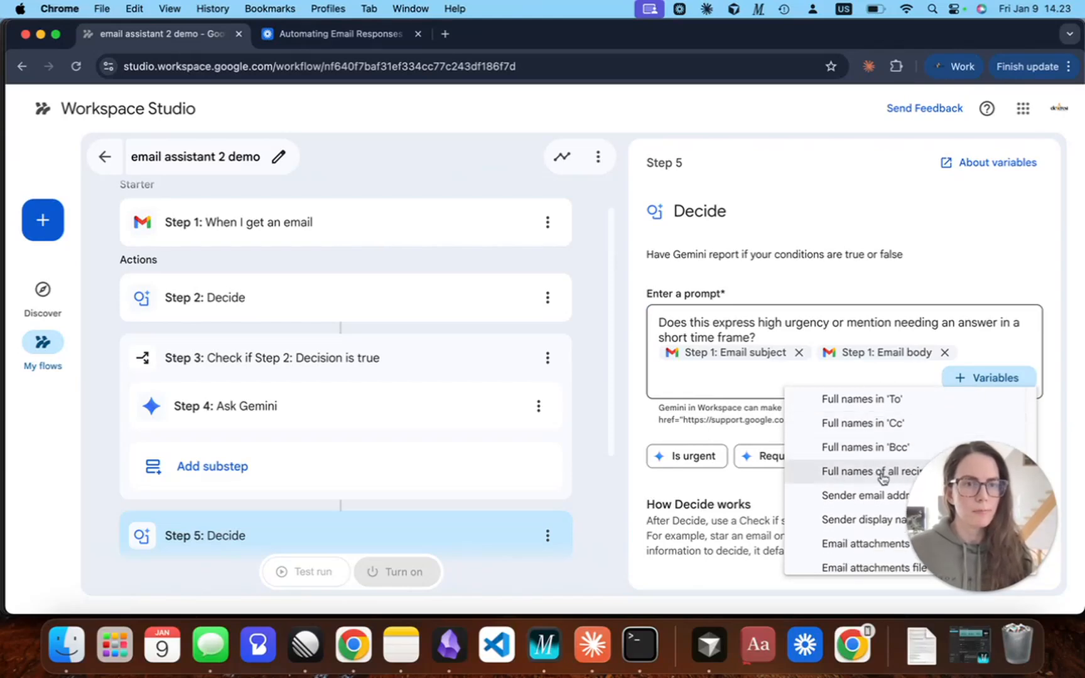
{"action": "left_click", "coordinate": [861, 508]}
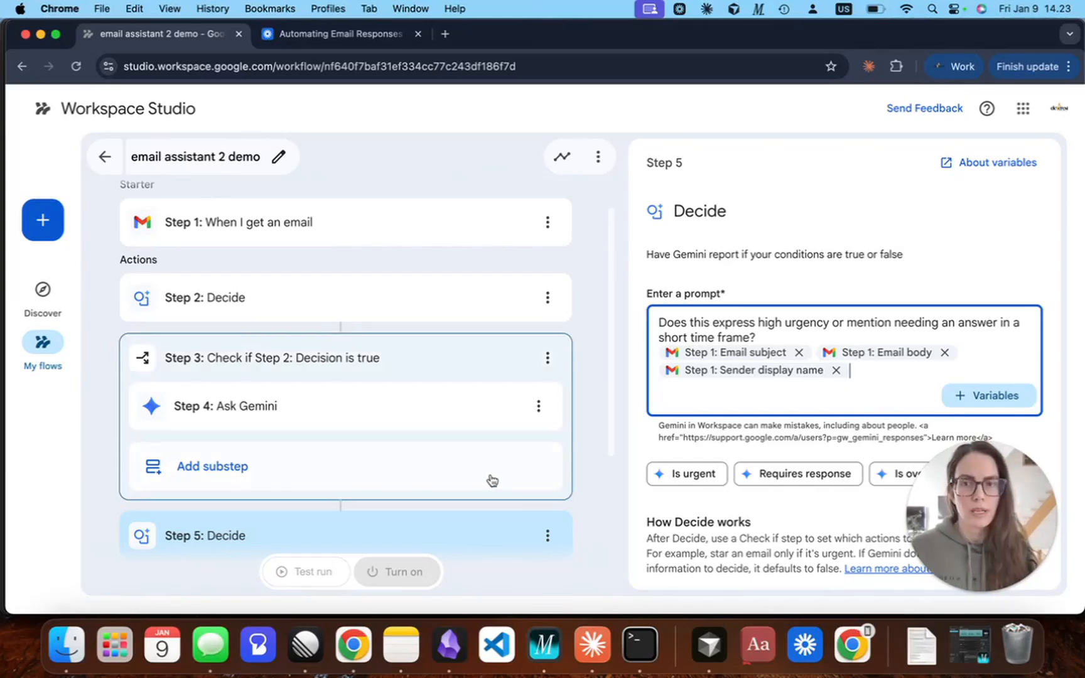
Add a Notify me in Chat substep under the Step 6 check for a true Step 5 decision.
{"action": "scroll", "coordinate": [491, 480], "scroll_direction": "down", "scroll_amount": 3}
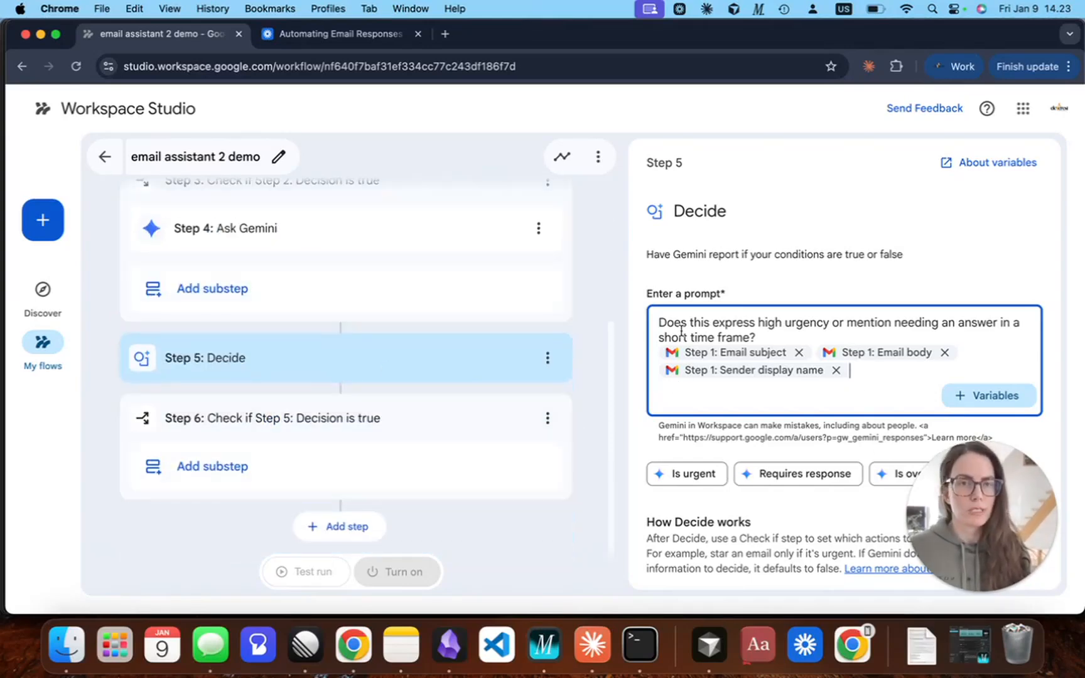
{"action": "left_click", "coordinate": [257, 478]}
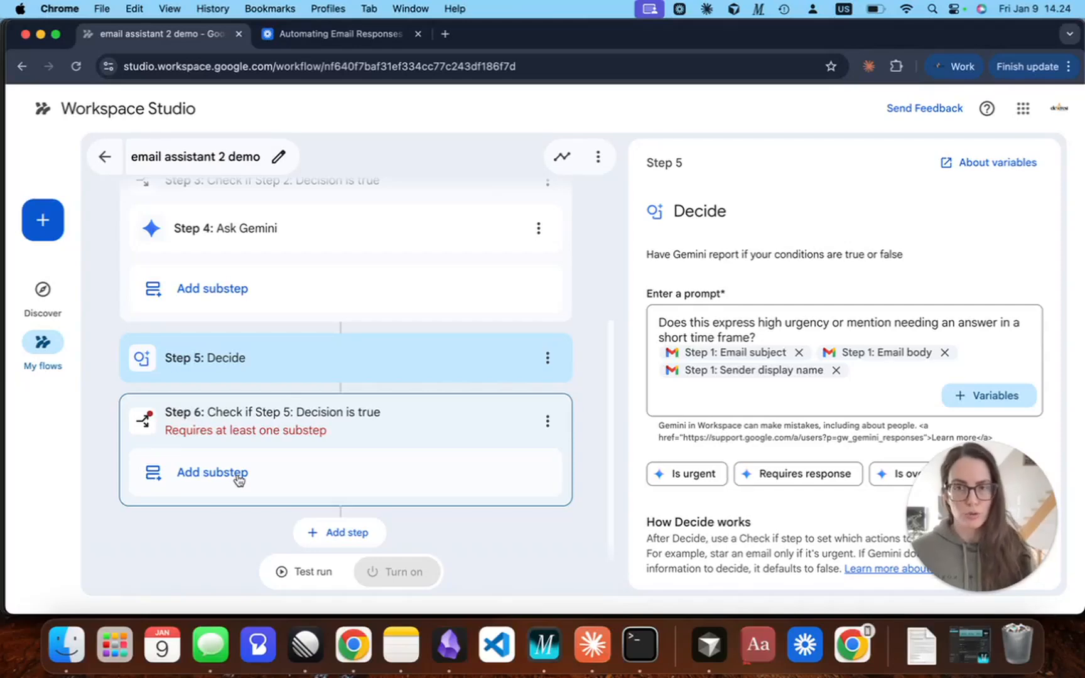
{"action": "left_click", "coordinate": [239, 480]}
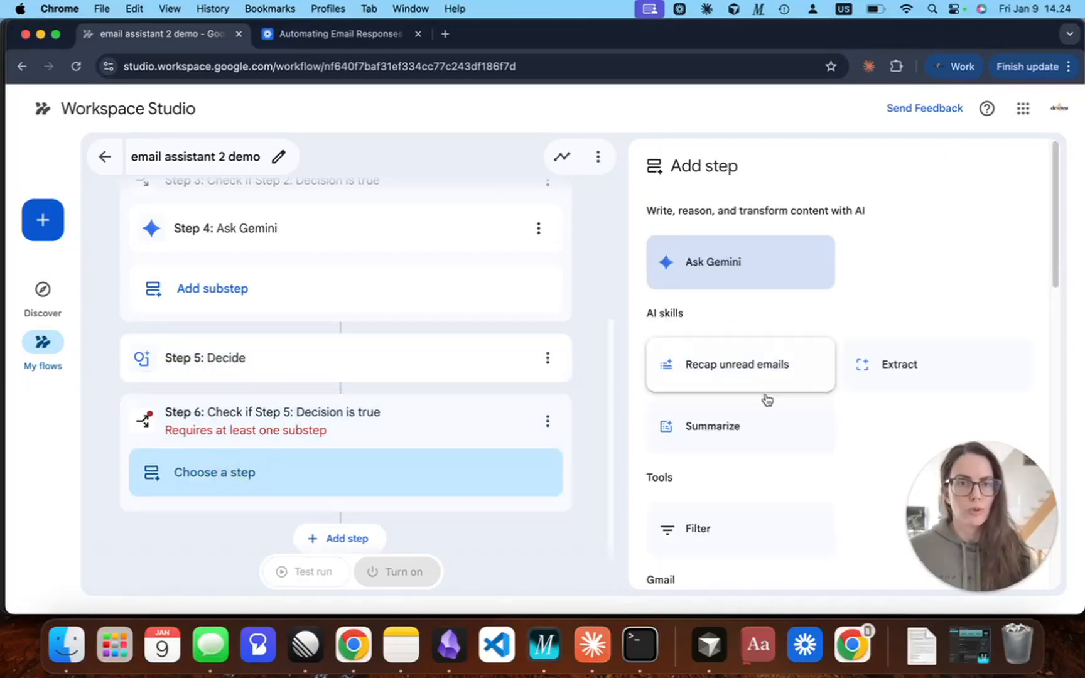
{"action": "scroll", "coordinate": [797, 453], "scroll_direction": "down", "scroll_amount": 10}
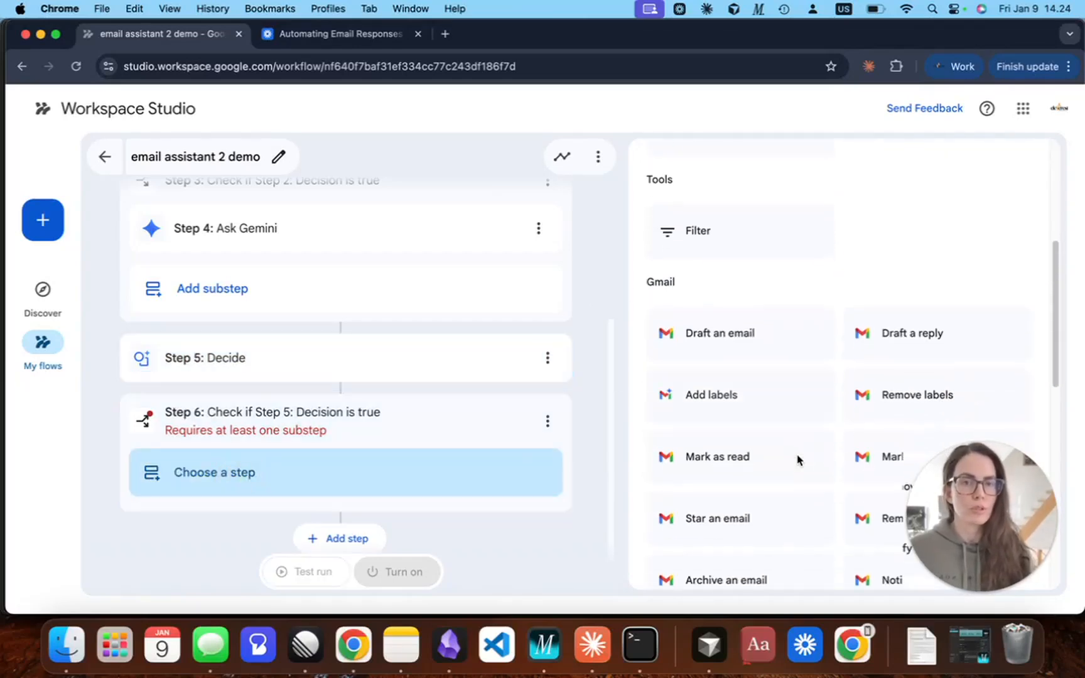
{"action": "scroll", "coordinate": [902, 390], "scroll_direction": "down", "scroll_amount": 4}
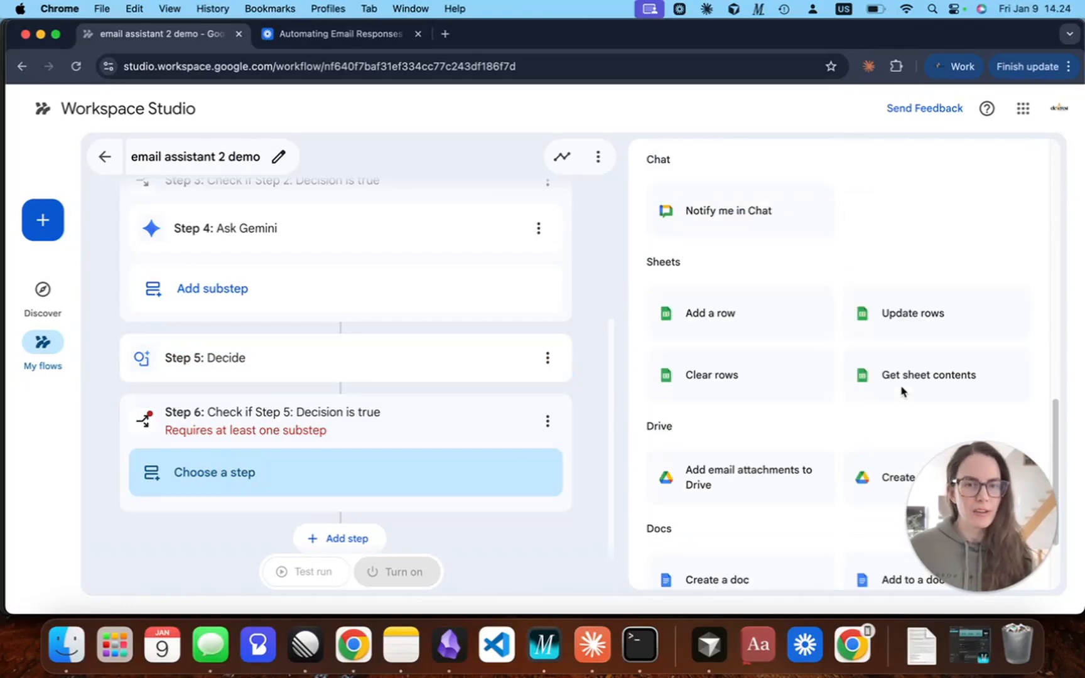
{"action": "scroll", "coordinate": [823, 491], "scroll_direction": "down", "scroll_amount": 1}
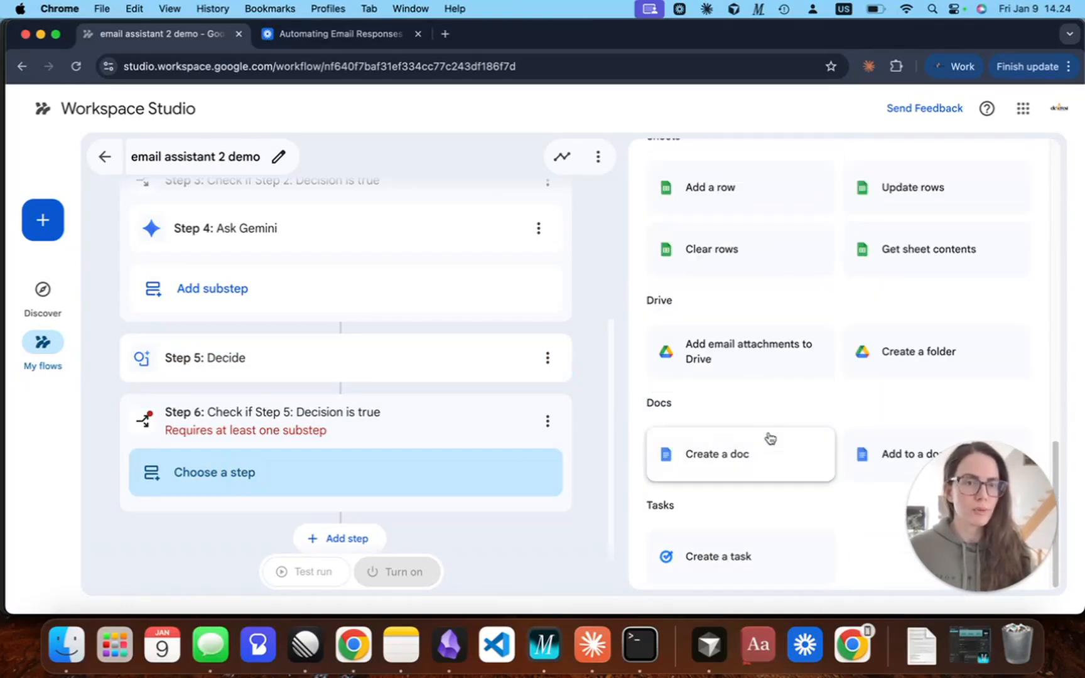
{"action": "scroll", "coordinate": [788, 419], "scroll_direction": "up", "scroll_amount": 9}
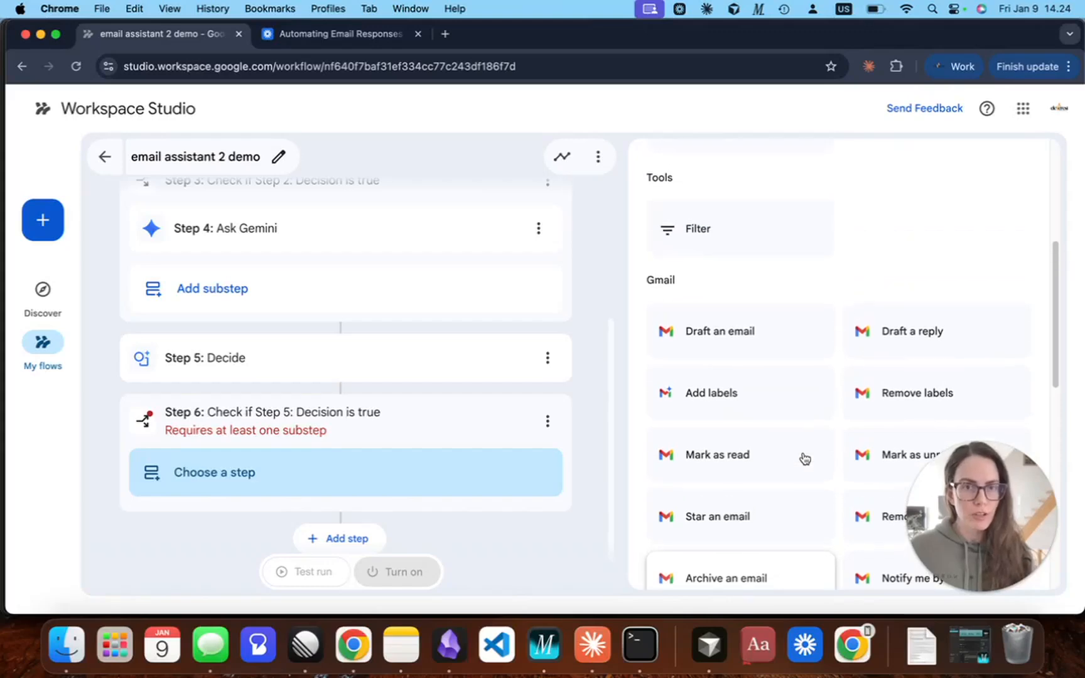
{"action": "scroll", "coordinate": [802, 455], "scroll_direction": "down", "scroll_amount": 6}
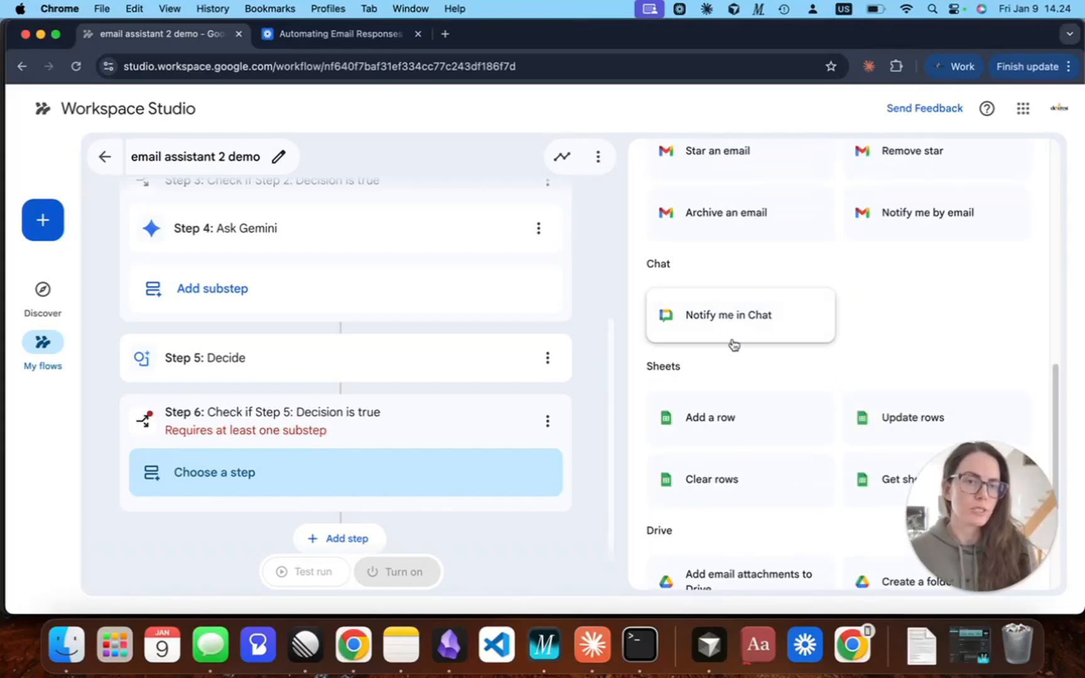
{"action": "left_click", "coordinate": [697, 314]}
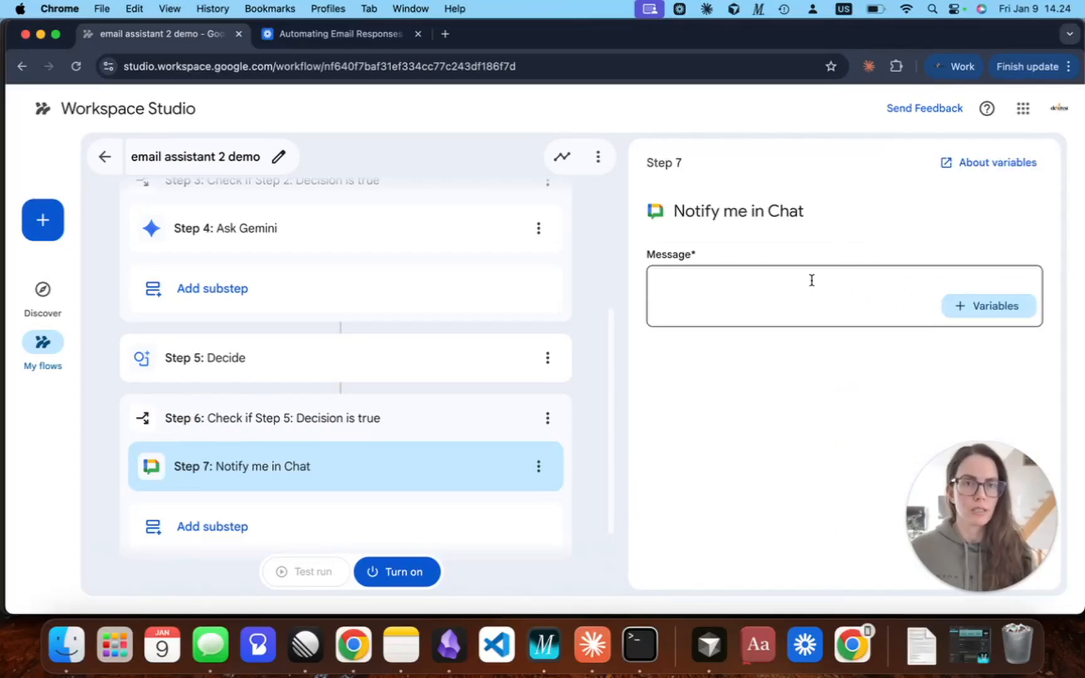
Start the Chat notification message with the Step 1 Sender display name variable followed by "has sent you an urgent email.".
{"action": "left_click", "coordinate": [811, 282]}
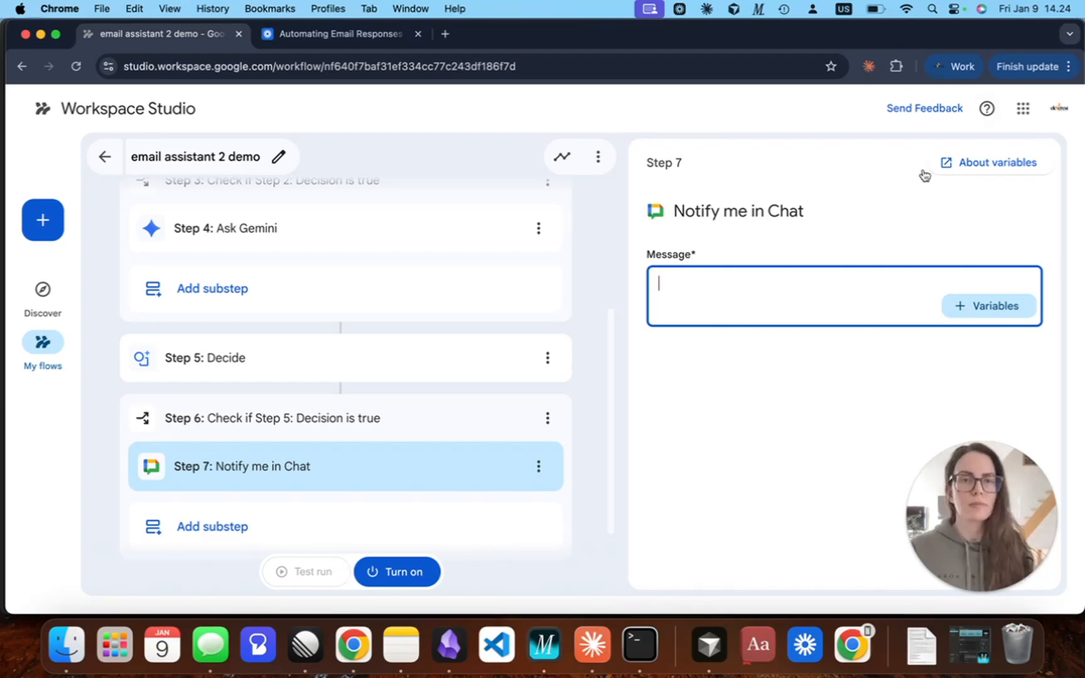
{"action": "left_click", "coordinate": [777, 287]}
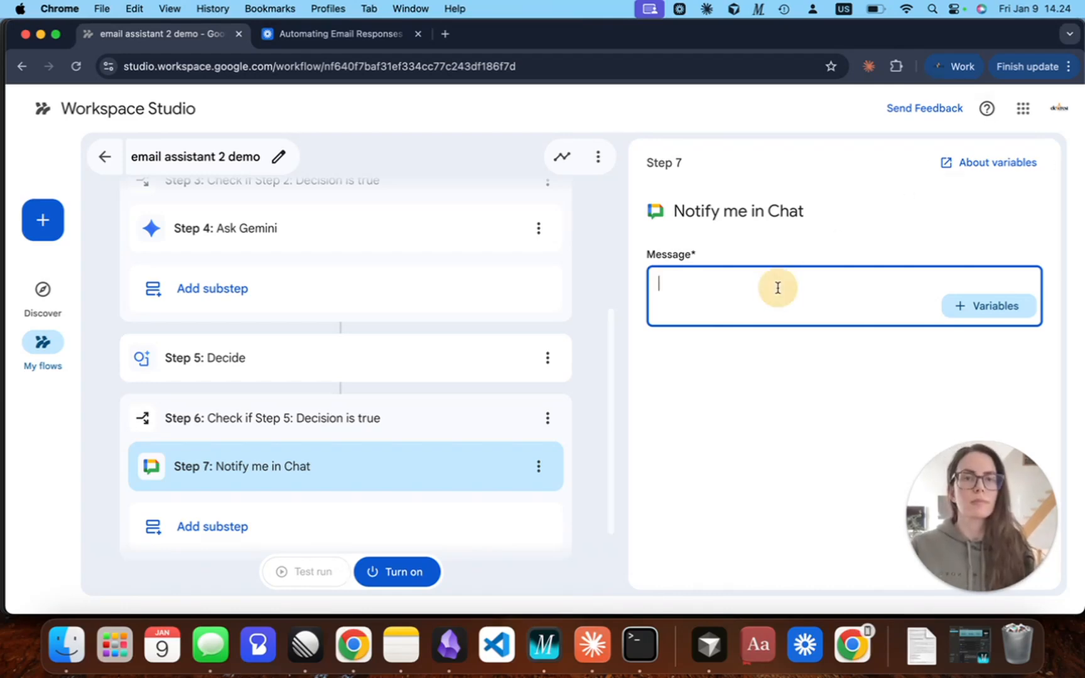
{"action": "left_click", "coordinate": [984, 317]}
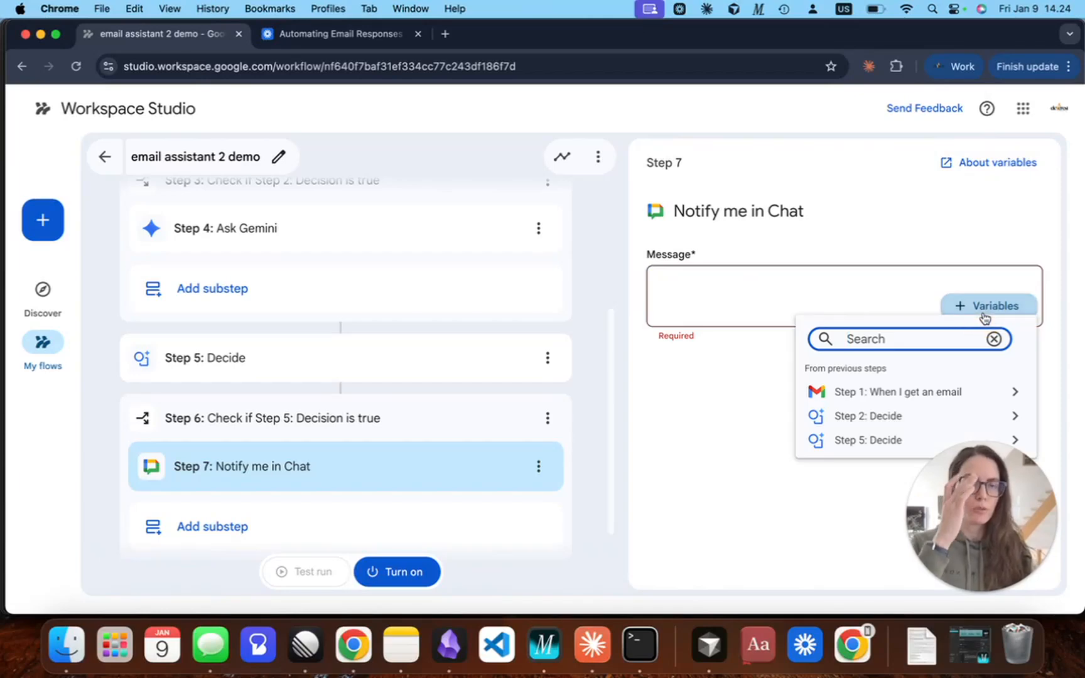
{"action": "left_click", "coordinate": [961, 397]}
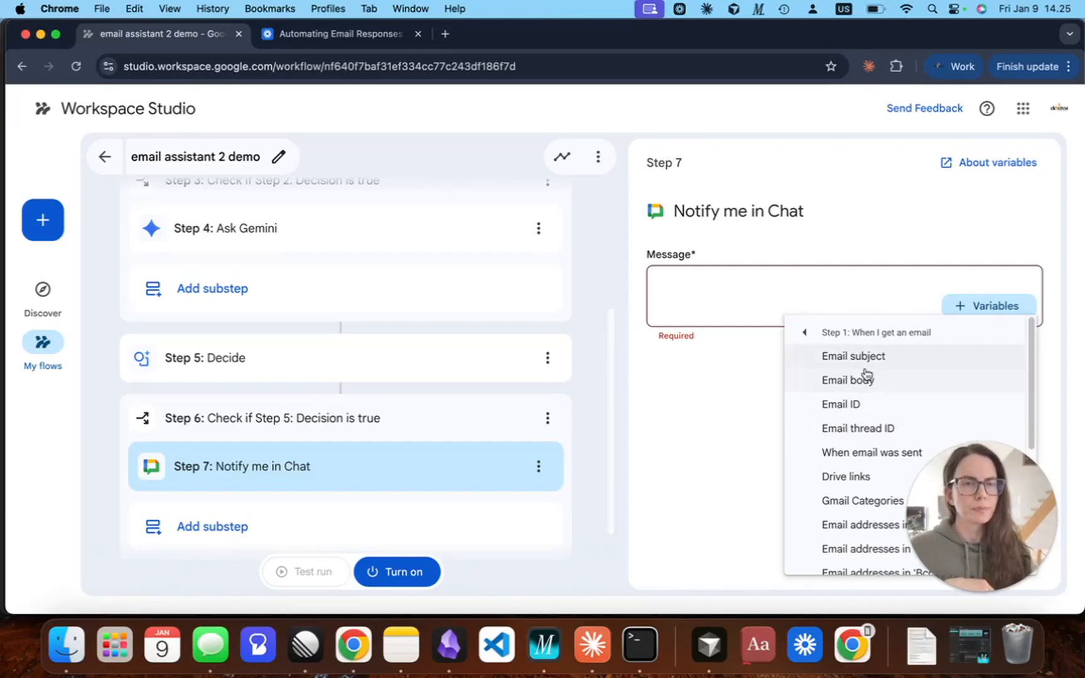
{"action": "scroll", "coordinate": [873, 449], "scroll_direction": "down", "scroll_amount": 4}
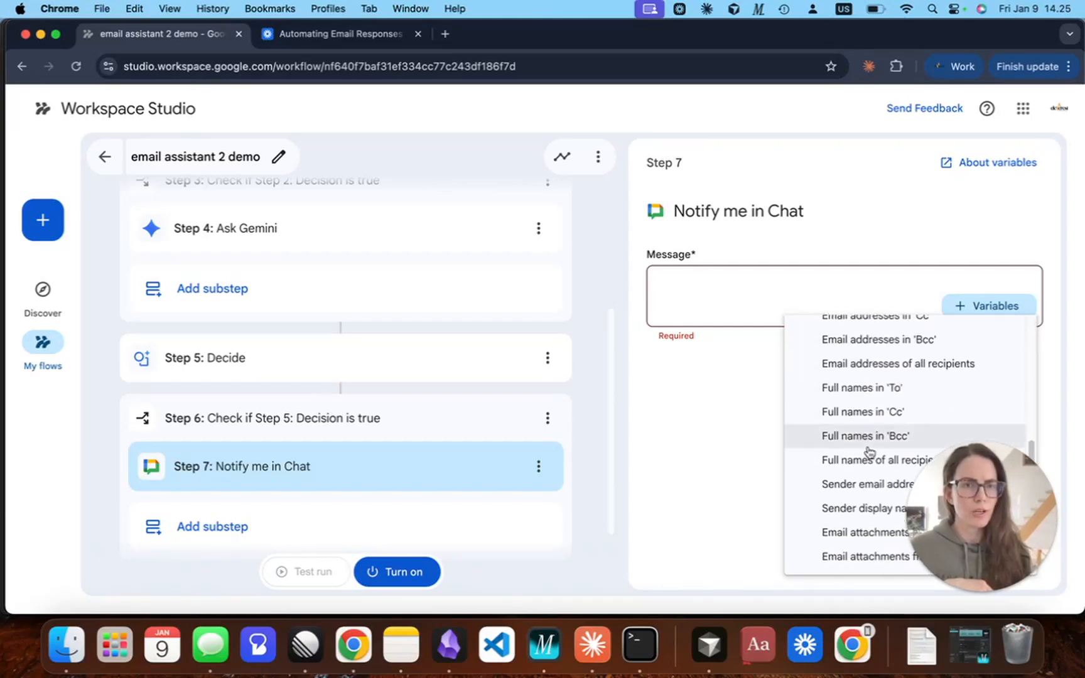
{"action": "left_click", "coordinate": [860, 509]}
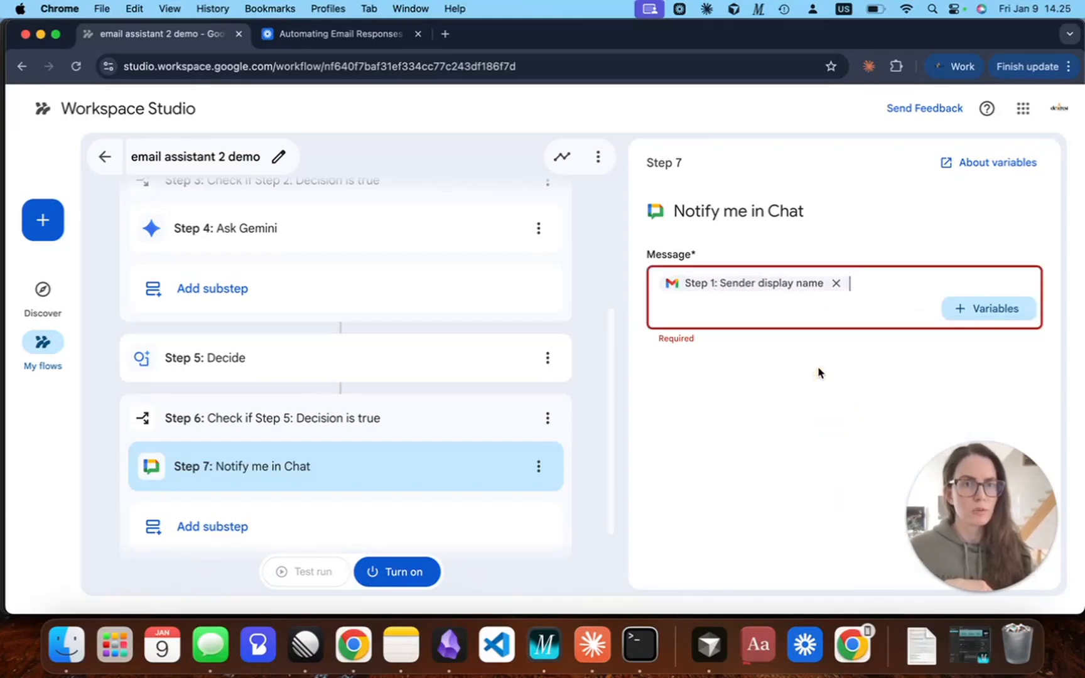
{"action": "type", "text": "has"}
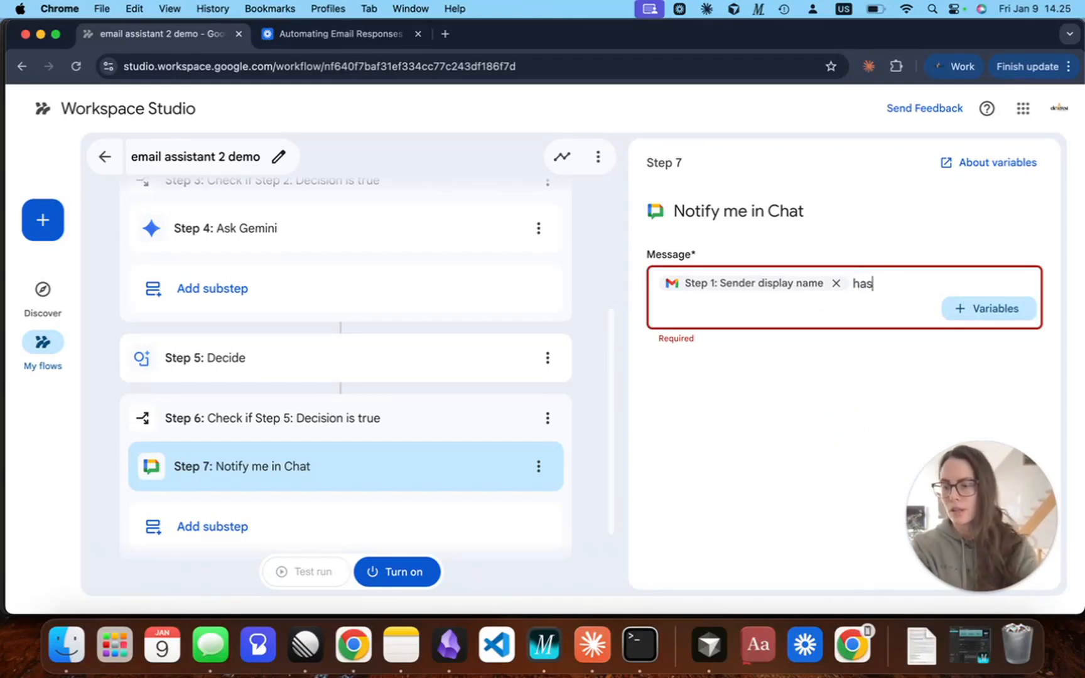
{"action": "type", "text": " sent you an urgent email"}
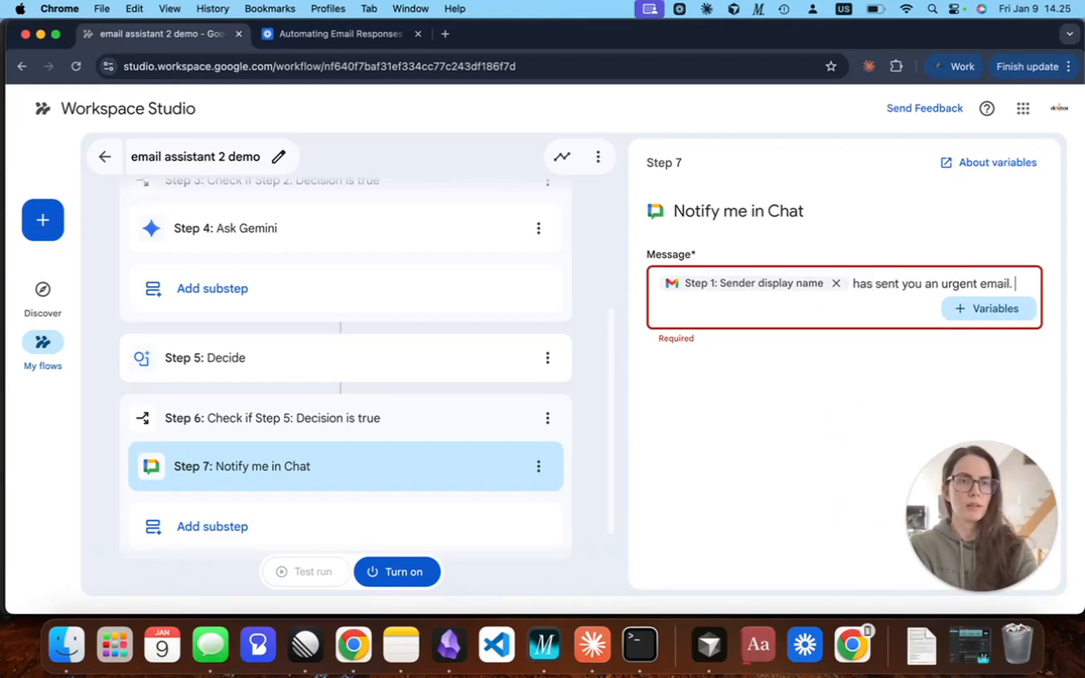
{"action": "type", "text": "."}
Insert the Step 1 Email subject variable in the Chat message, separated from the opening sentence by a blank line.
{"action": "key", "text": "Return"}
{"action": "key", "text": "Return"}
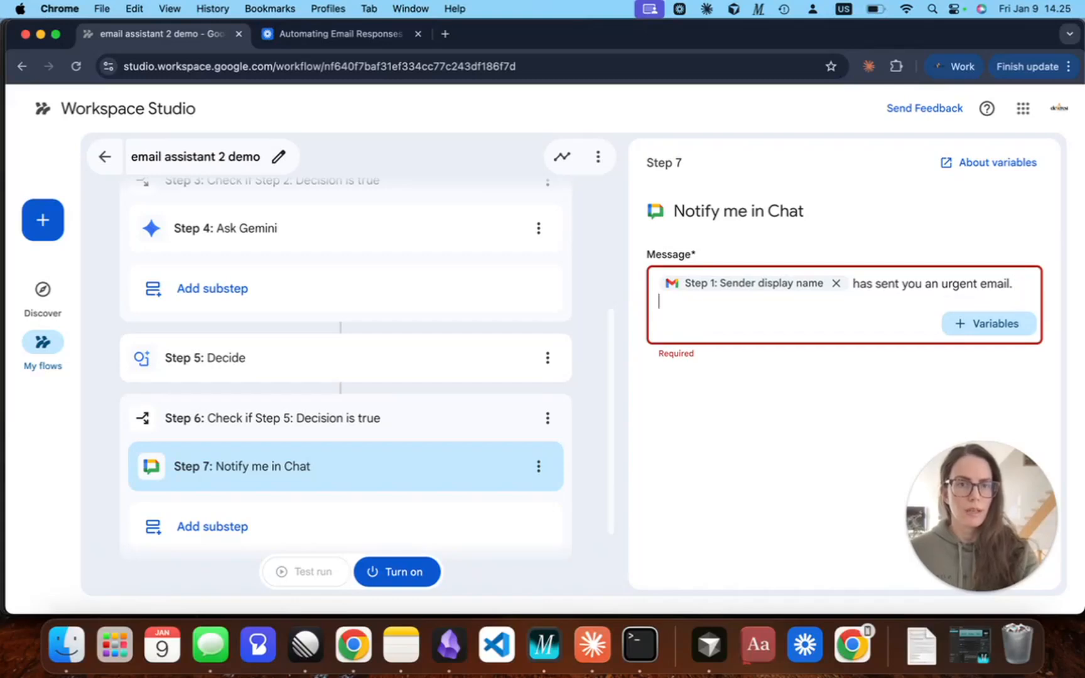
{"action": "left_click", "coordinate": [1005, 340]}
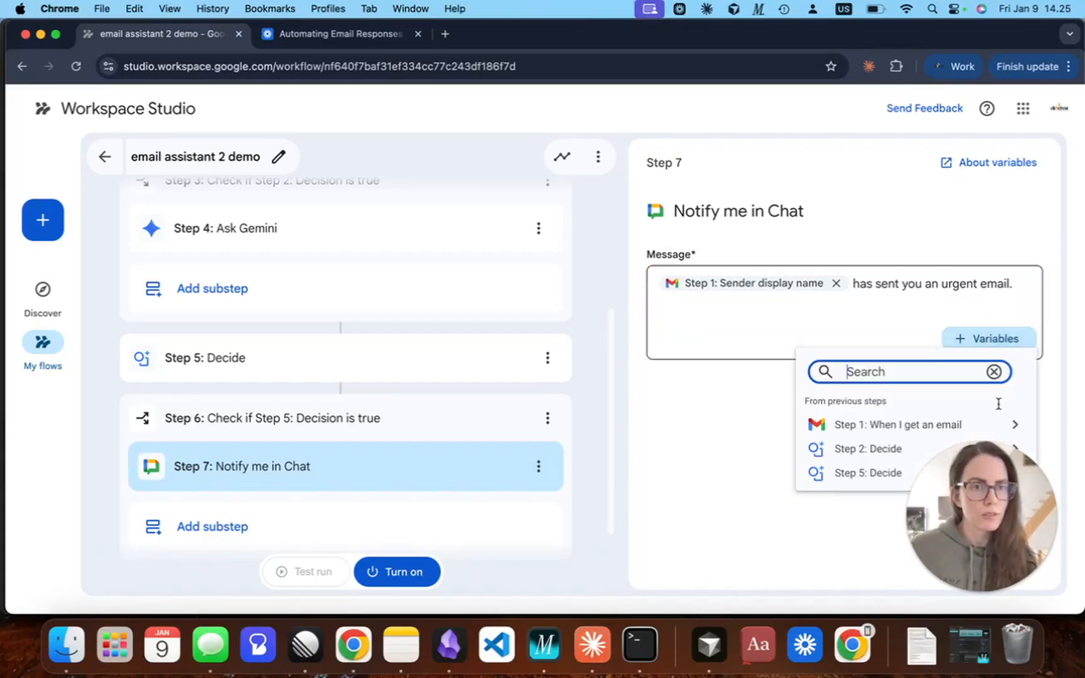
{"action": "left_click", "coordinate": [891, 425]}
{"action": "scroll", "coordinate": [851, 438], "scroll_direction": "down", "scroll_amount": 4}
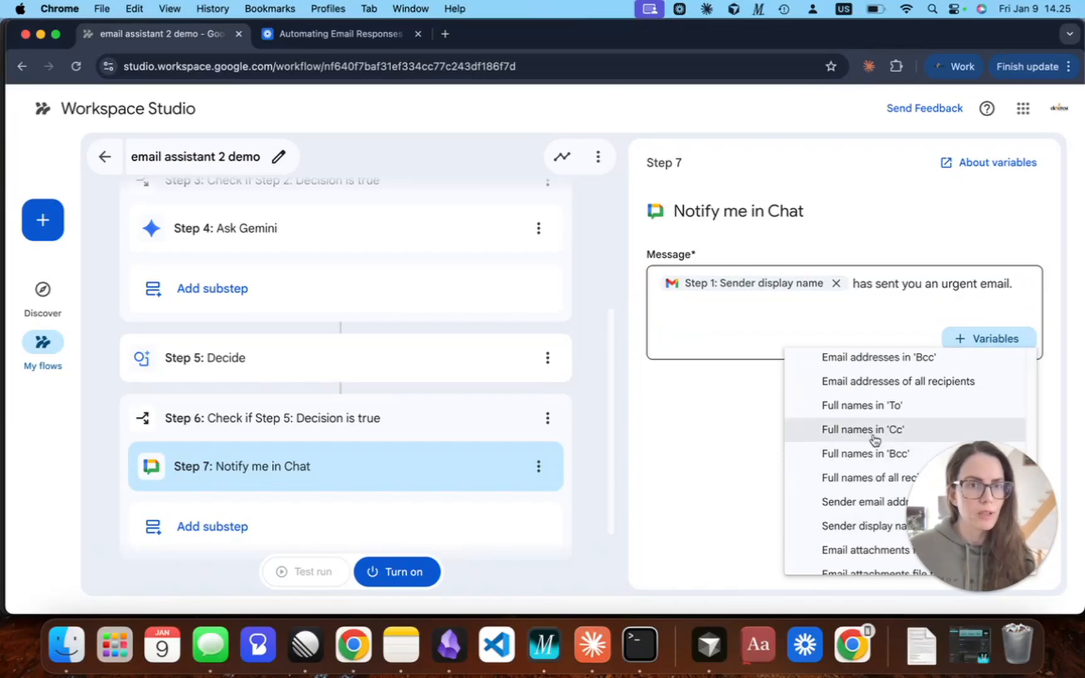
{"action": "scroll", "coordinate": [874, 447], "scroll_direction": "up", "scroll_amount": 5}
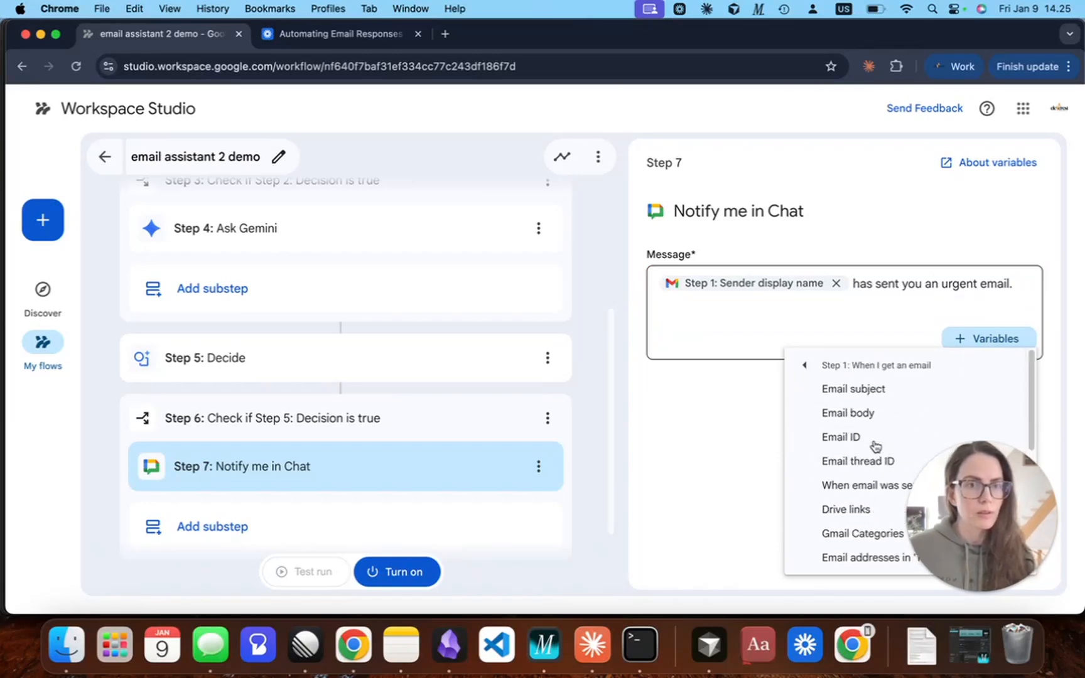
{"action": "left_click", "coordinate": [860, 391]}
Insert the Step 1 Email body variable on a new line below the subject in the Chat message, and turn on the flow.
{"action": "key", "text": "Return"}
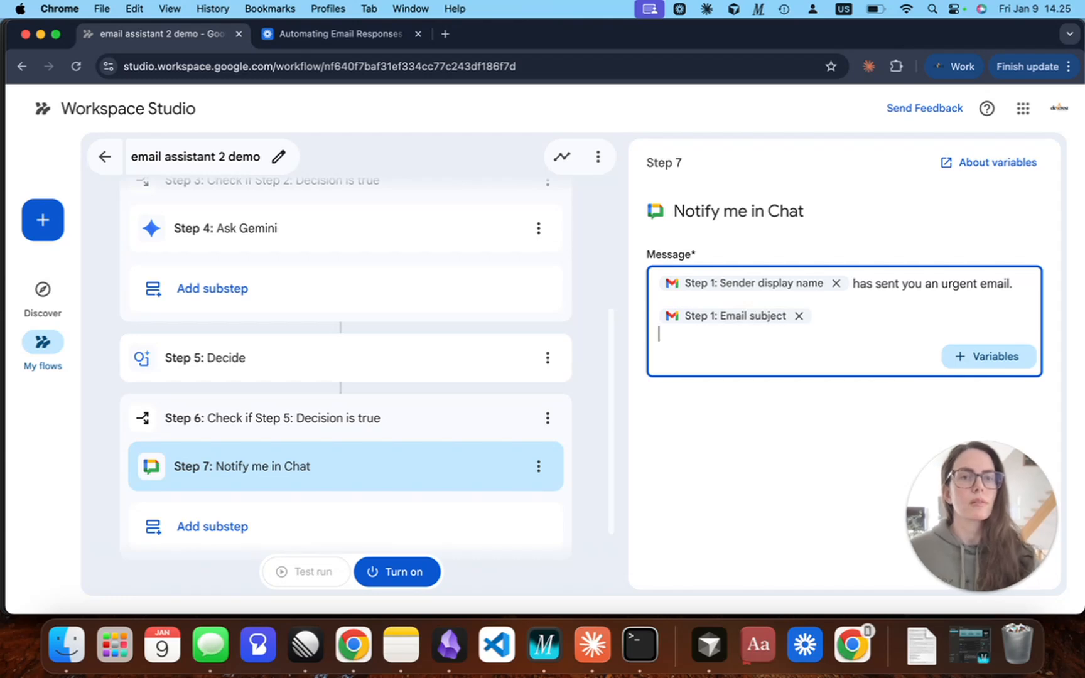
{"action": "left_click", "coordinate": [970, 359]}
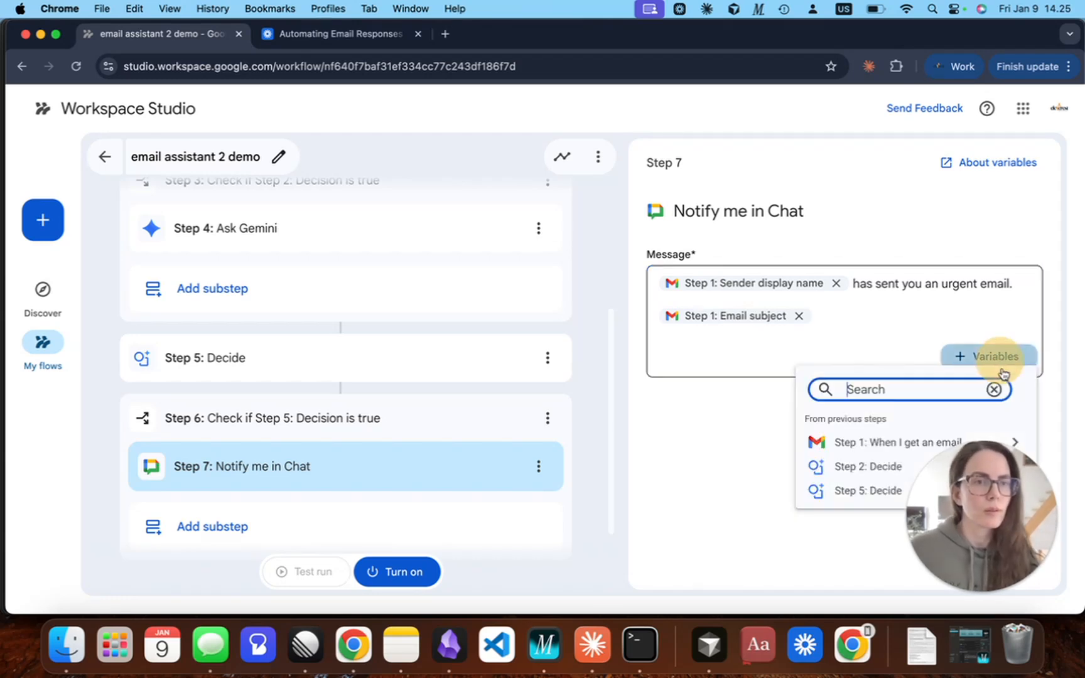
{"action": "left_click", "coordinate": [856, 441]}
{"action": "left_click", "coordinate": [852, 433]}
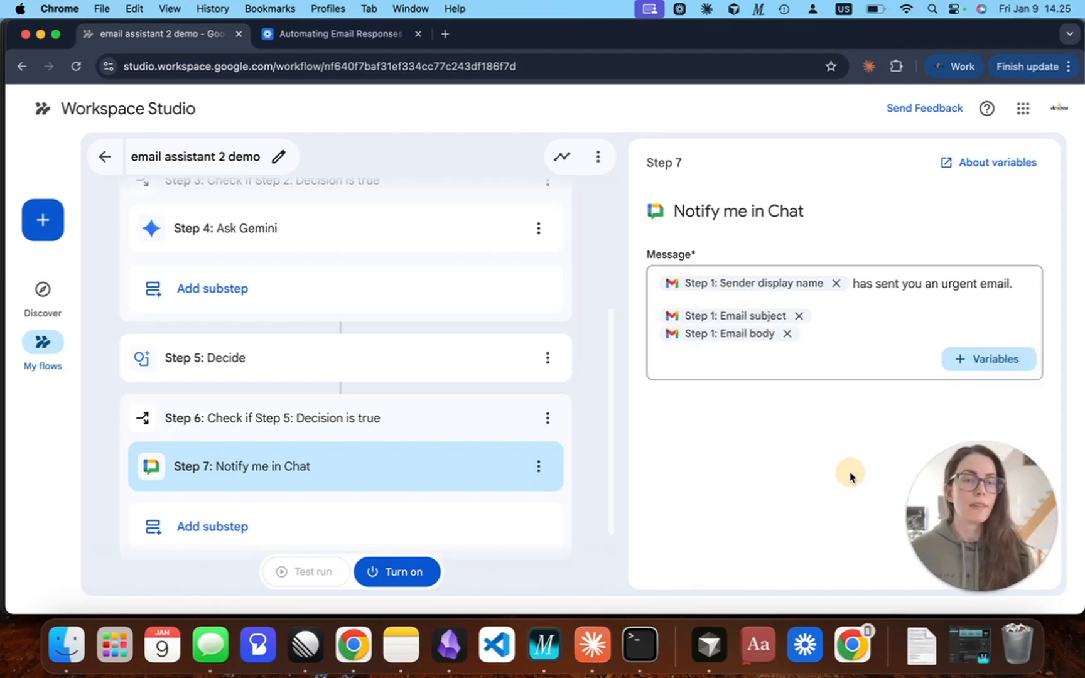
{"action": "left_click", "coordinate": [406, 573]}
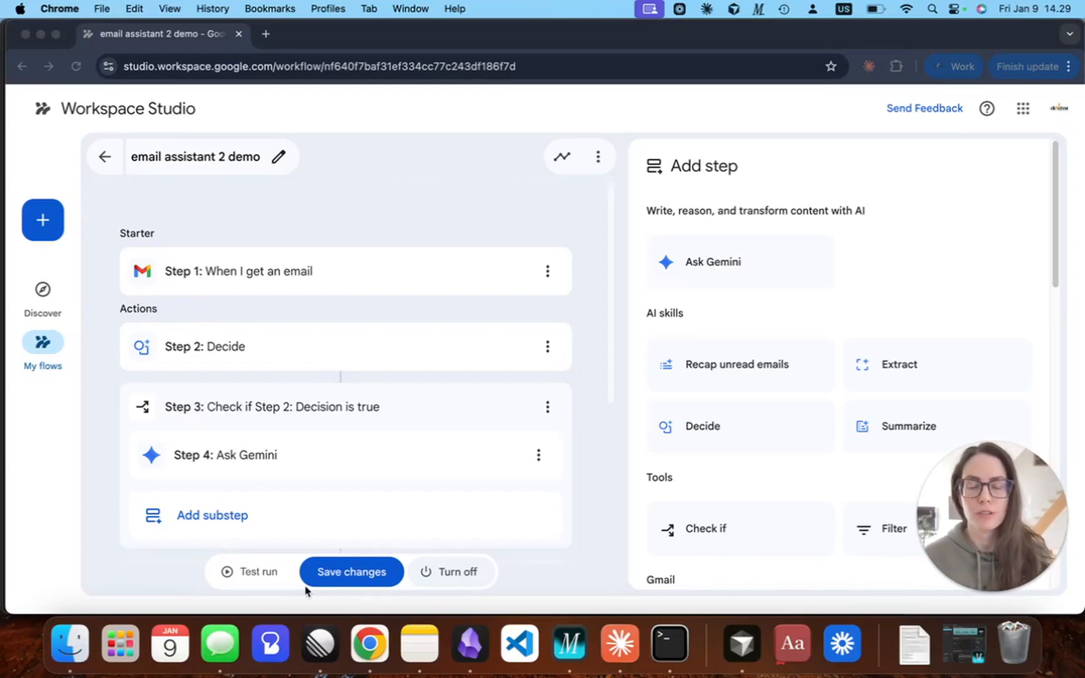
Test run the flow on the "You're invited to Every's Cursor Camp" email and review the outcome of each step.
{"action": "left_click", "coordinate": [186, 561]}
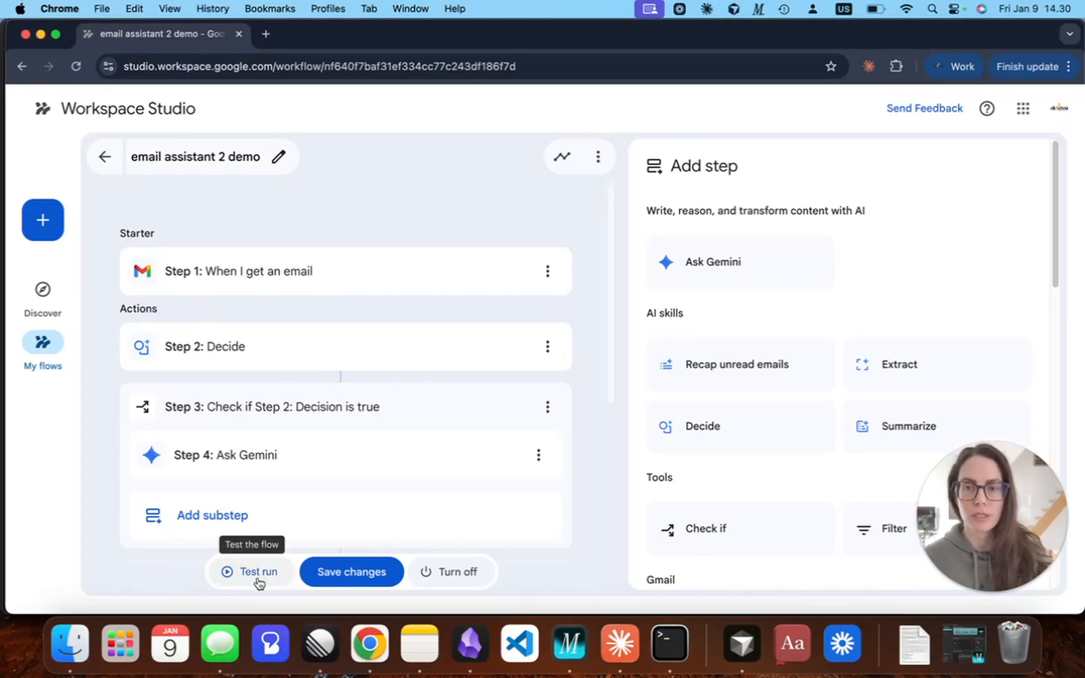
{"action": "left_click", "coordinate": [259, 584]}
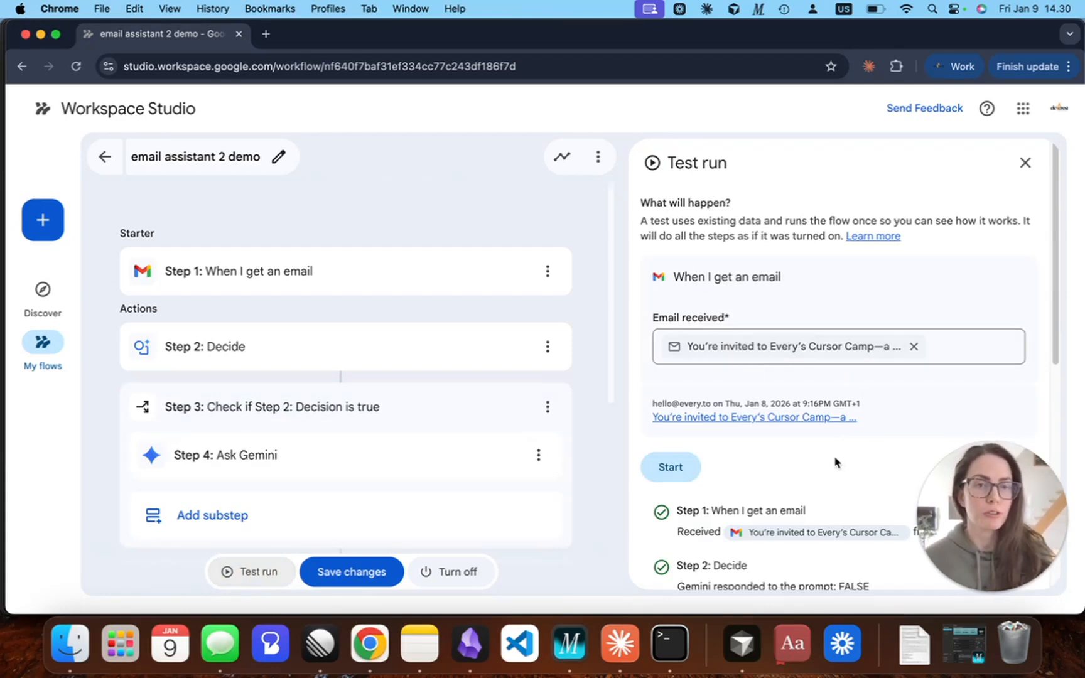
{"action": "scroll", "coordinate": [835, 463], "scroll_direction": "down", "scroll_amount": 4}
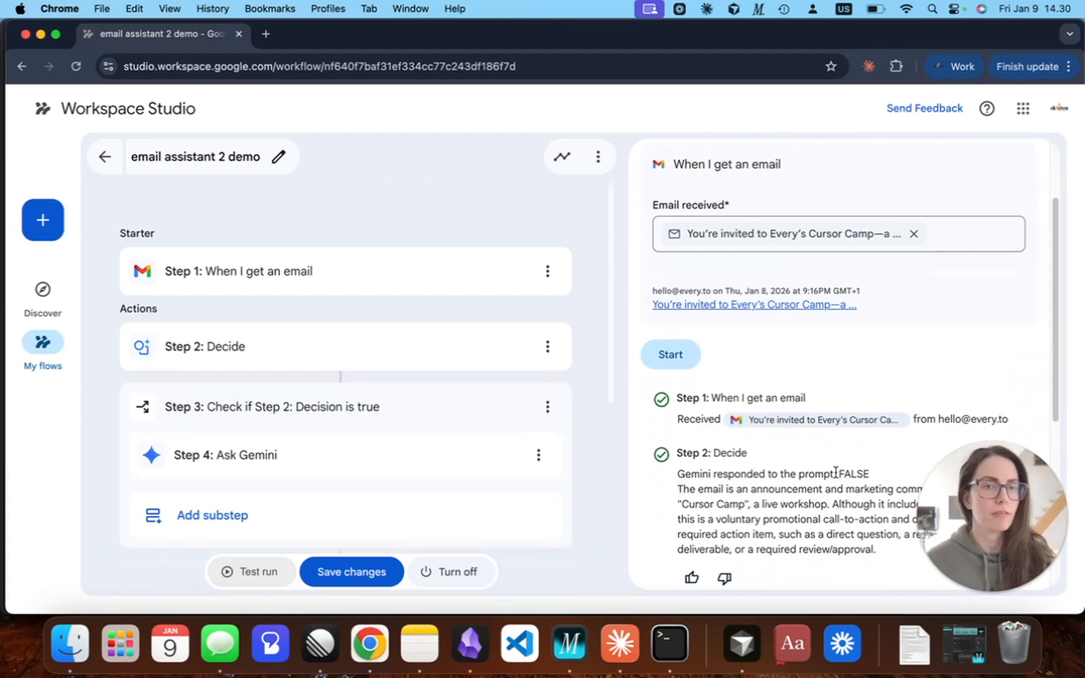
{"action": "left_click", "coordinate": [681, 362]}
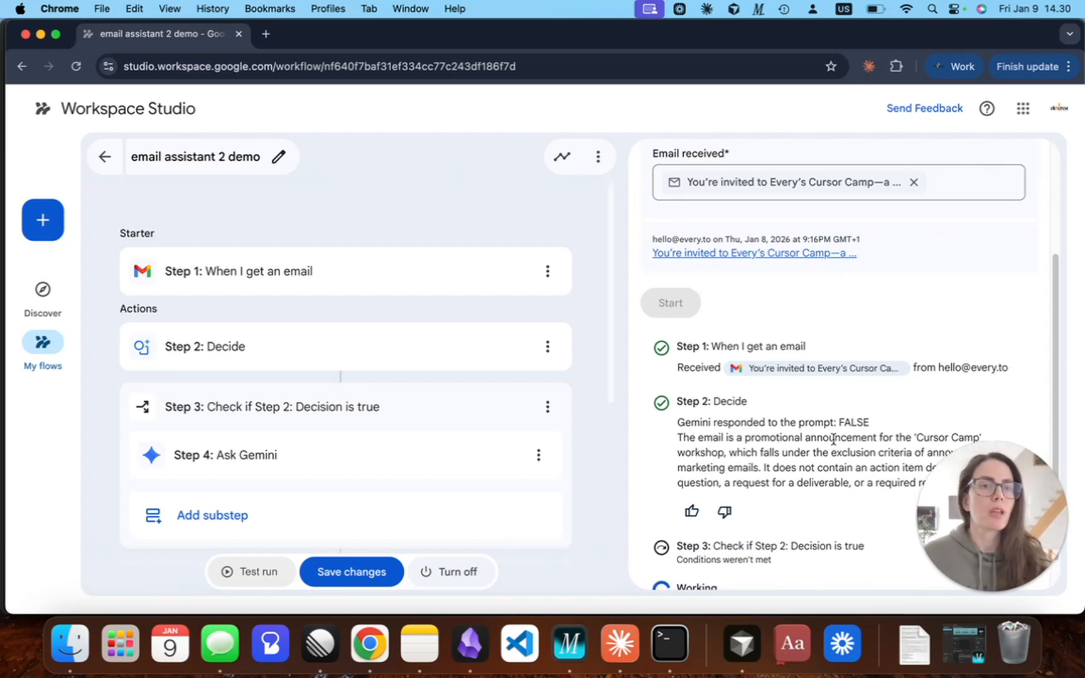
{"action": "left_click_drag", "start_coordinate": [840, 420], "coordinate": [884, 422]}
{"action": "left_click", "coordinate": [882, 422]}
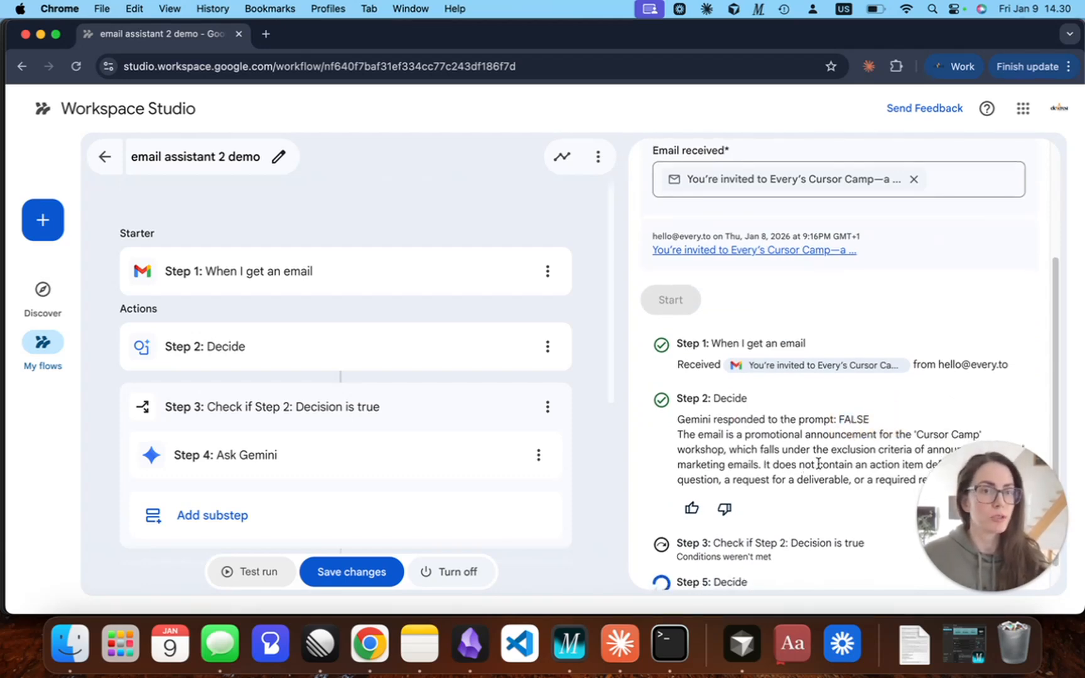
{"action": "scroll", "coordinate": [878, 466], "scroll_direction": "down", "scroll_amount": 5}
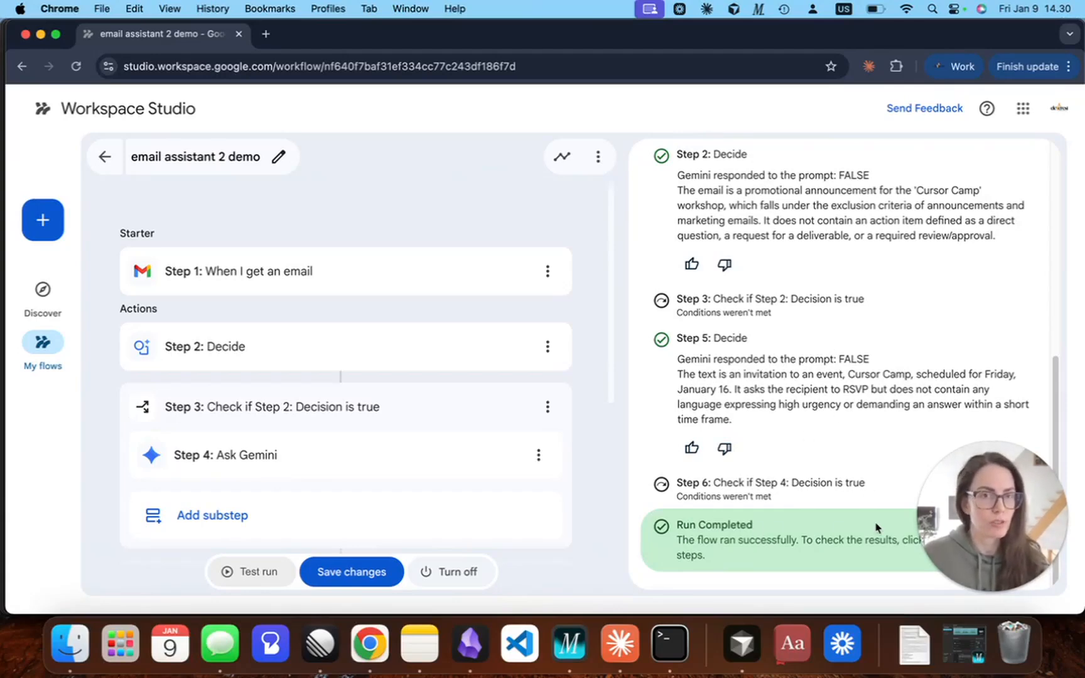
{"action": "scroll", "coordinate": [869, 406], "scroll_direction": "up", "scroll_amount": 8}
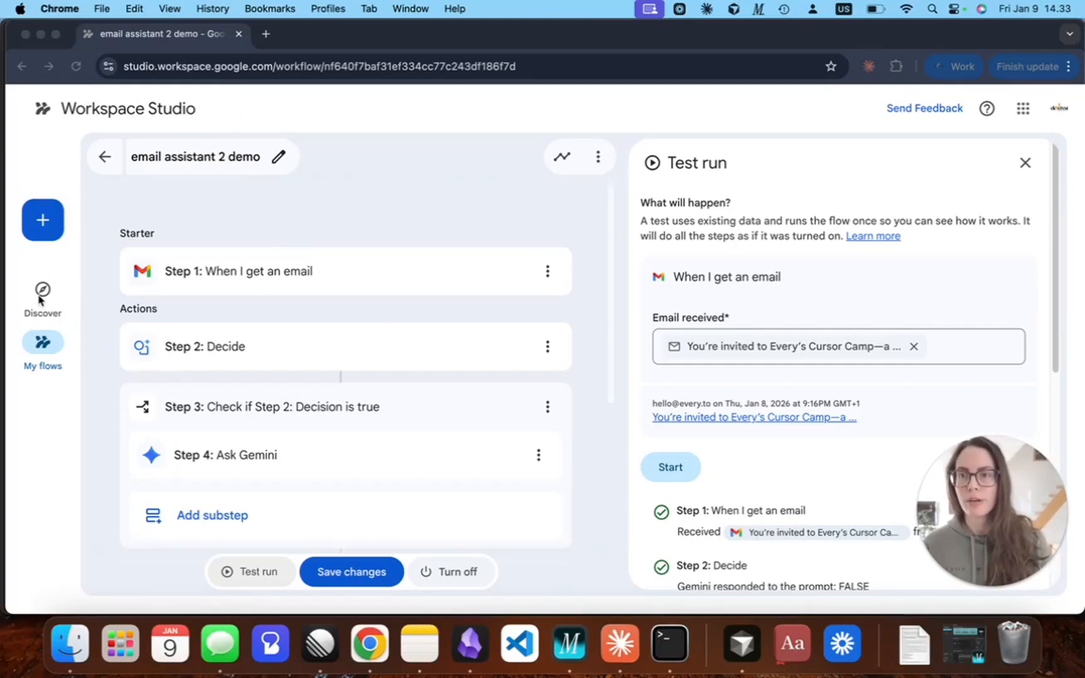
Open the activity log of all flows and examine the step results of the latest "email assistant 2 demo" test run.
{"action": "left_click", "coordinate": [163, 211]}
{"action": "left_click", "coordinate": [30, 339]}
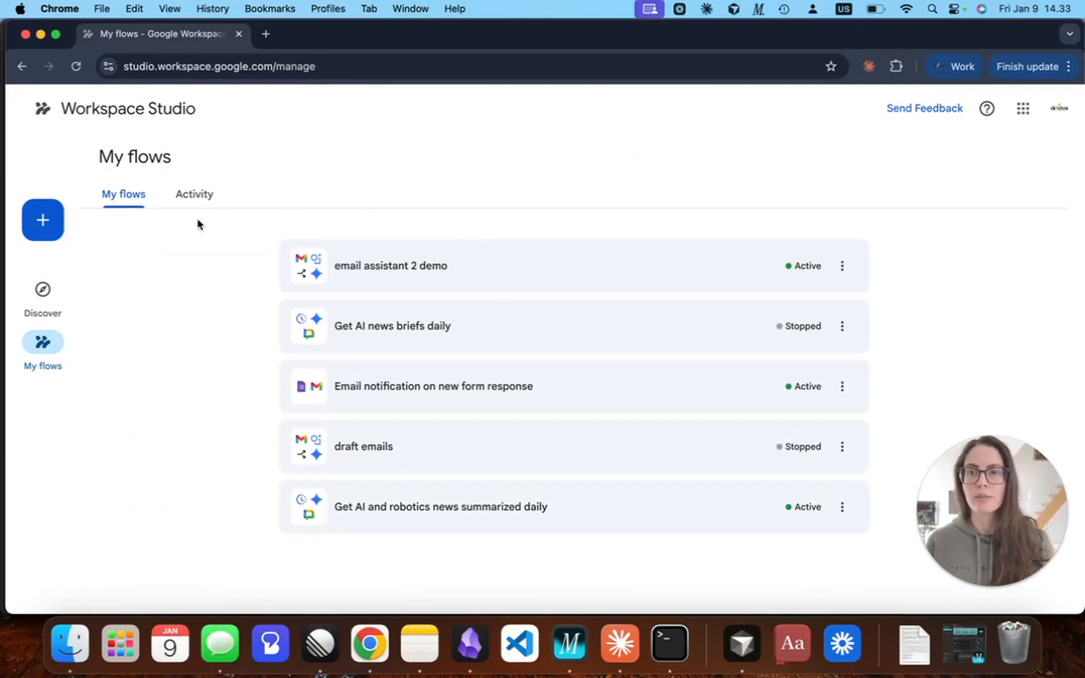
{"action": "left_click", "coordinate": [201, 198]}
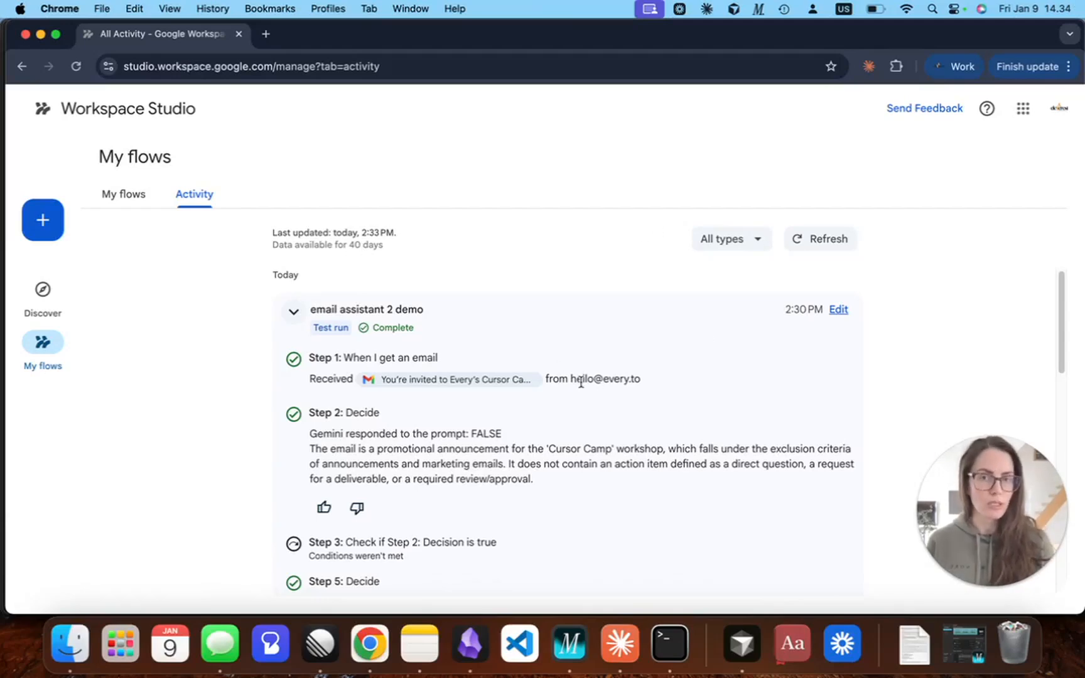
{"action": "left_click", "coordinate": [293, 311]}
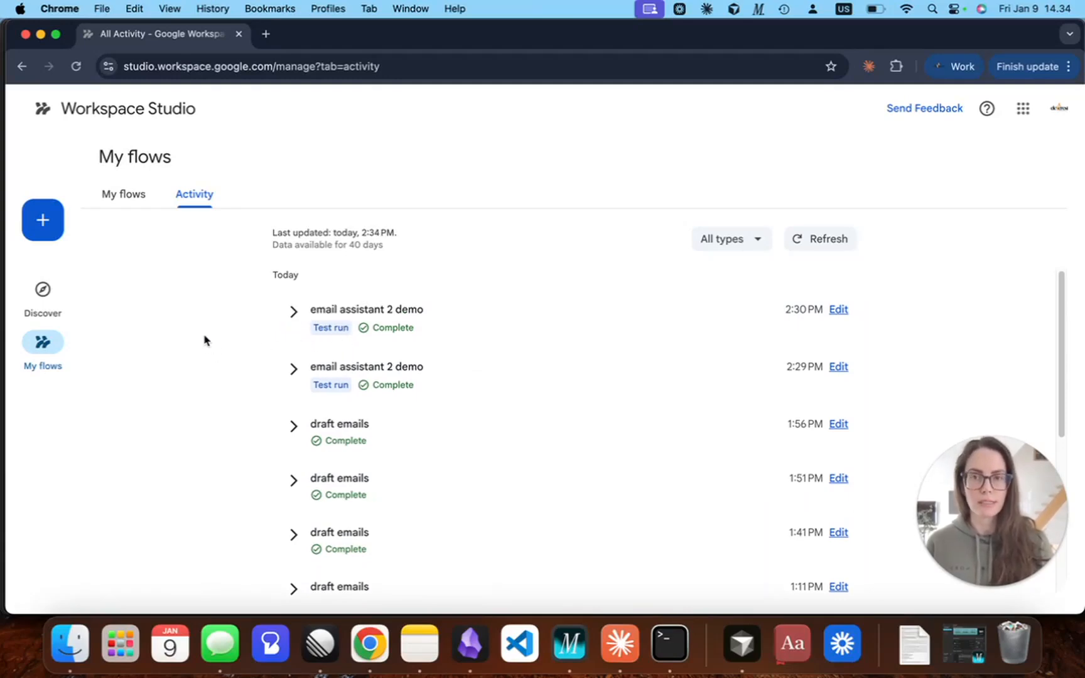
{"action": "left_click", "coordinate": [295, 313]}
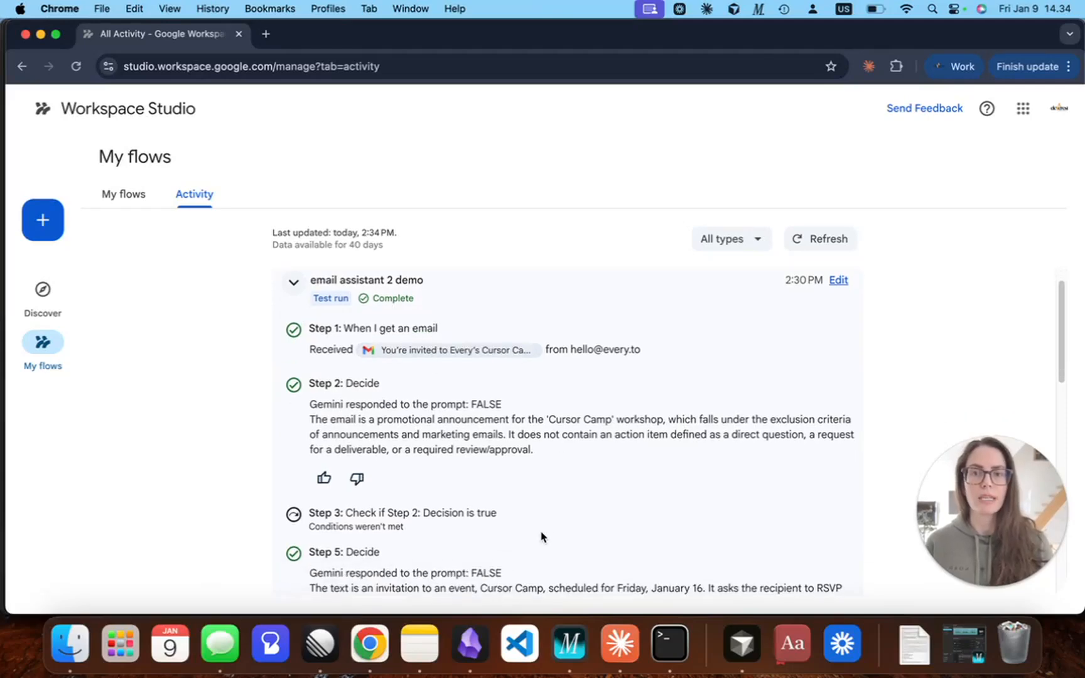
{"action": "scroll", "coordinate": [542, 521], "scroll_direction": "down", "scroll_amount": 5}
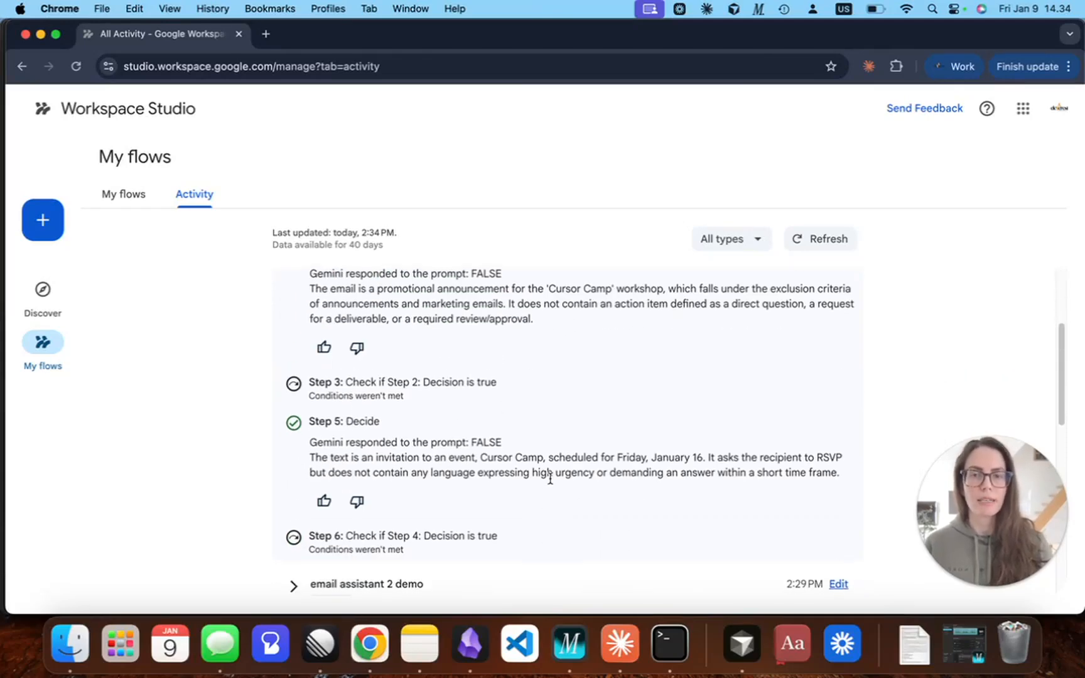
{"action": "scroll", "coordinate": [547, 477], "scroll_direction": "down", "scroll_amount": 1}
{"action": "scroll", "coordinate": [528, 380], "scroll_direction": "up", "scroll_amount": 2}
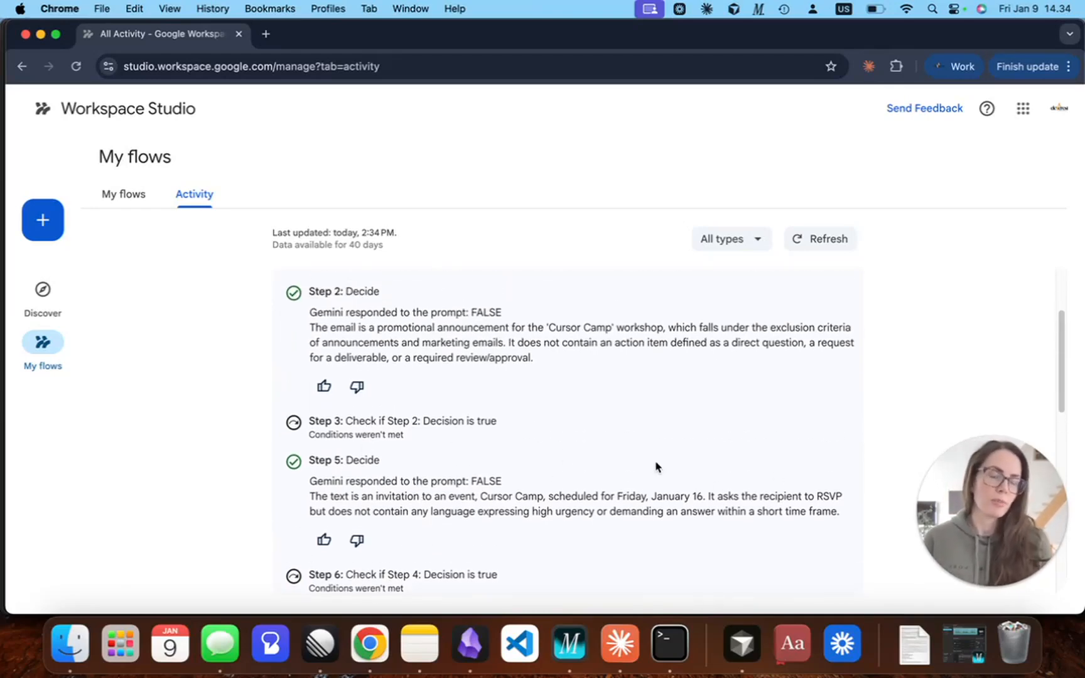
{"action": "scroll", "coordinate": [654, 468], "scroll_direction": "up", "scroll_amount": 4}
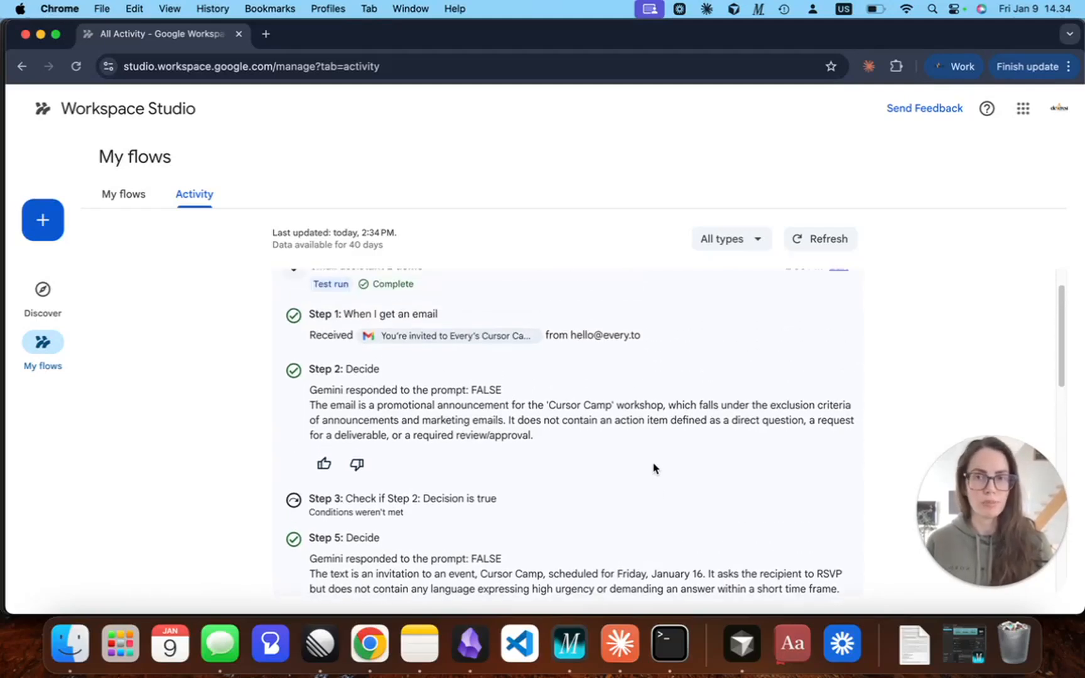
{"action": "left_click", "coordinate": [295, 312]}
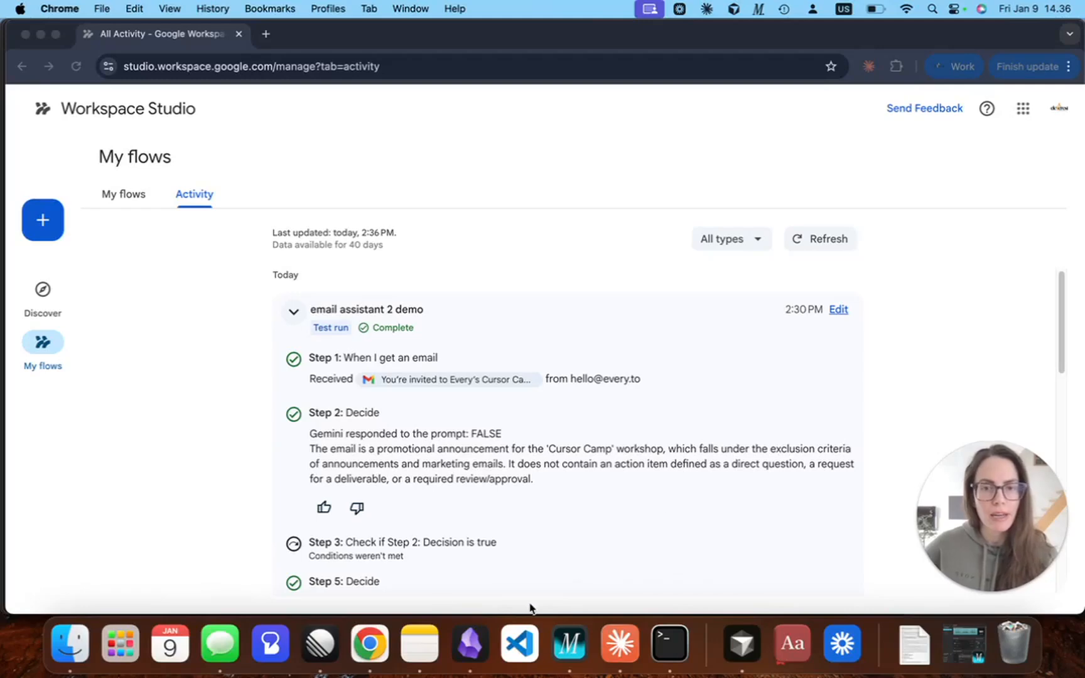
Switch to Obsidian, open writing-instructions-v1, and compare the AI draft with the human-edited version in the "before and after" note.
{"action": "left_click", "coordinate": [469, 647]}
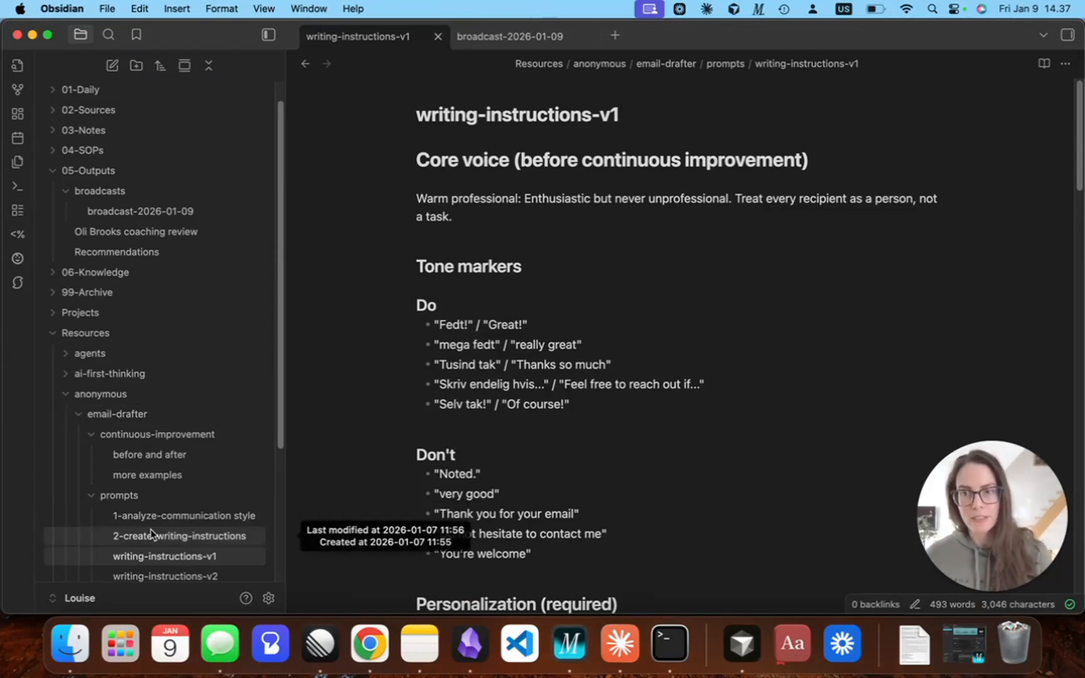
{"action": "left_click", "coordinate": [160, 559]}
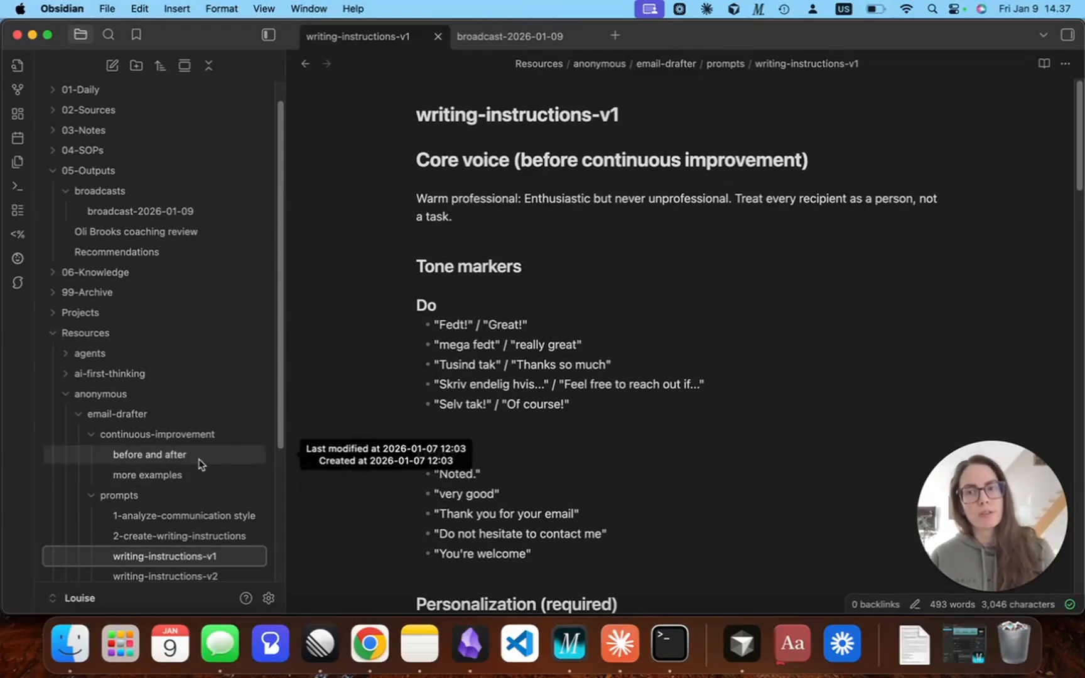
{"action": "left_click", "coordinate": [141, 462]}
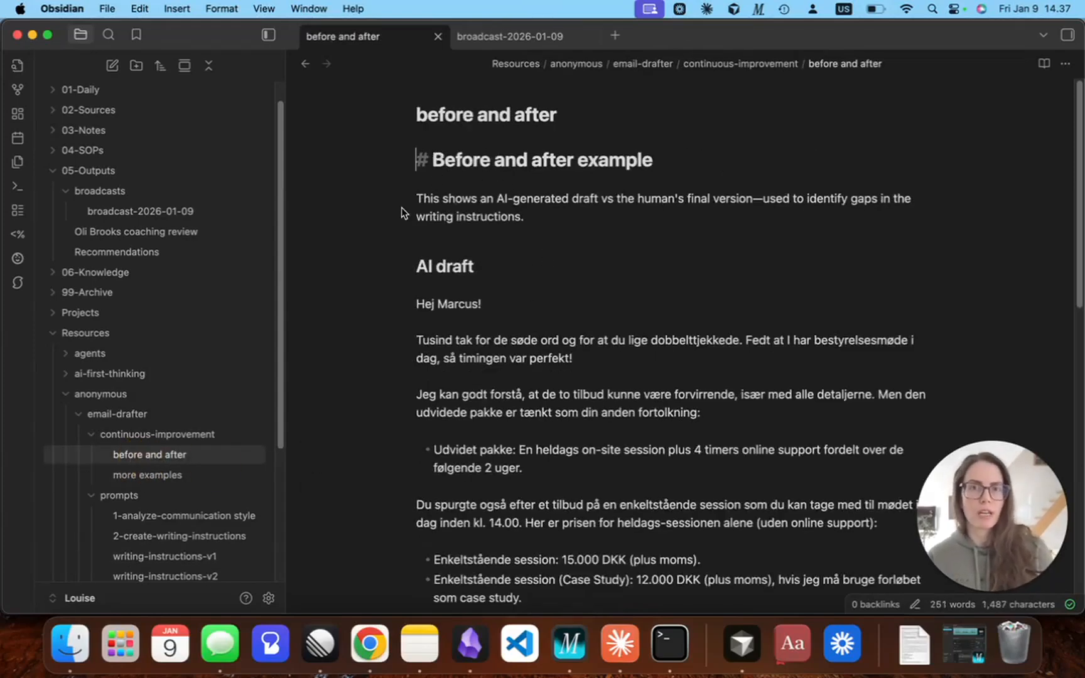
{"action": "scroll", "coordinate": [433, 201], "scroll_direction": "down", "scroll_amount": 3}
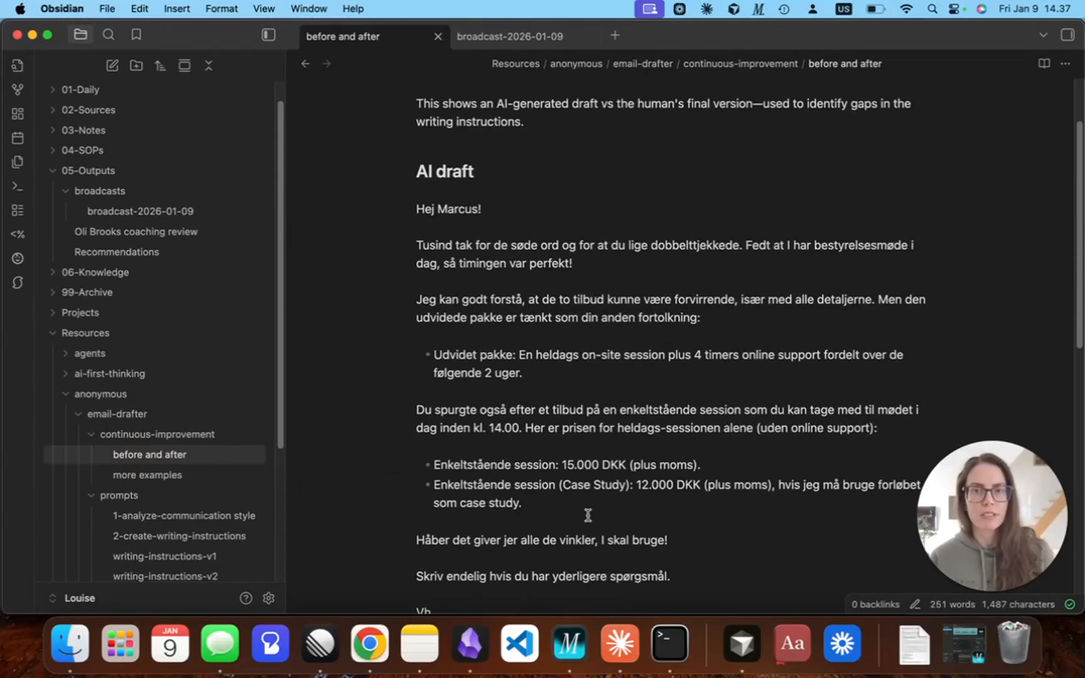
{"action": "scroll", "coordinate": [588, 514], "scroll_direction": "down", "scroll_amount": 10}
{"action": "scroll", "coordinate": [587, 502], "scroll_direction": "down", "scroll_amount": 2}
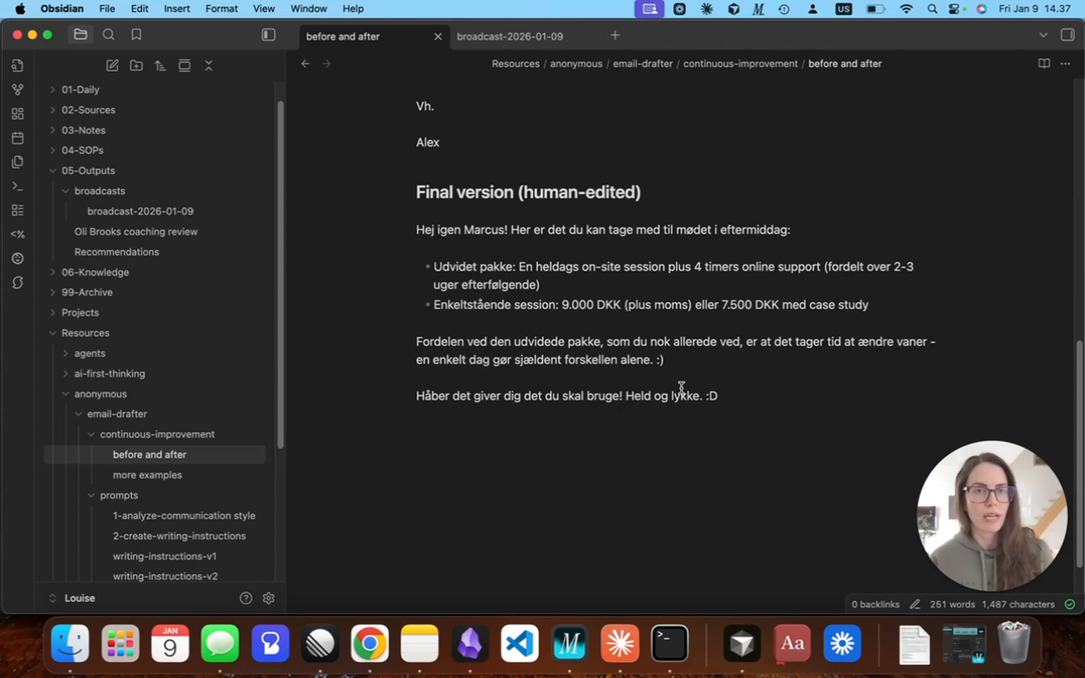
{"action": "scroll", "coordinate": [668, 326], "scroll_direction": "up", "scroll_amount": 11}
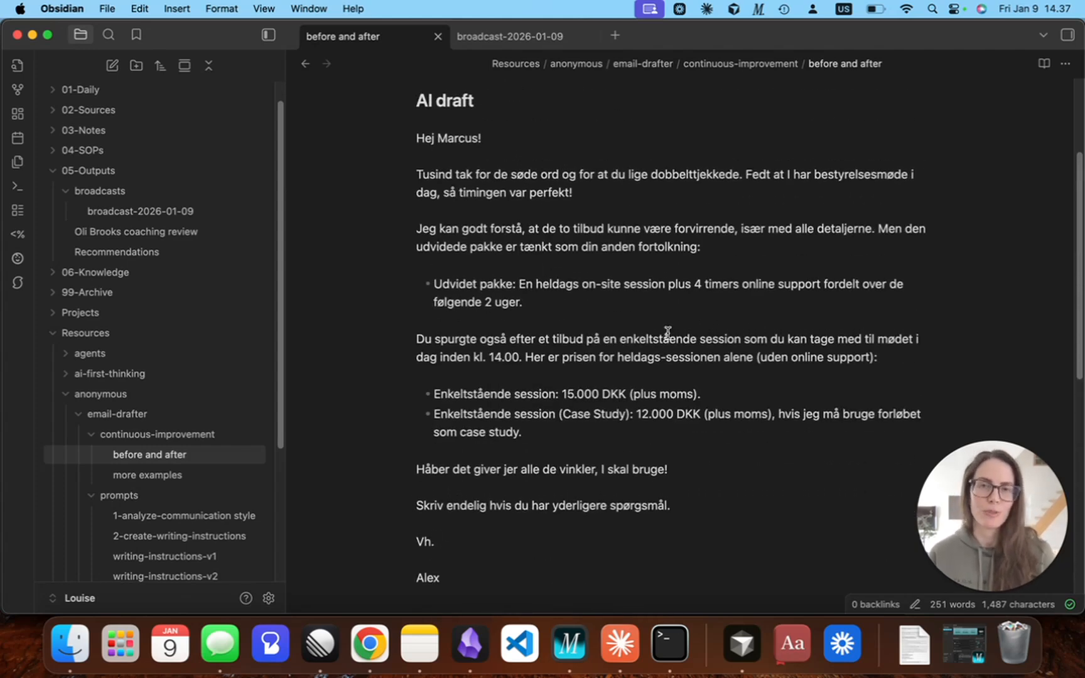
{"action": "scroll", "coordinate": [656, 382], "scroll_direction": "down", "scroll_amount": 9}
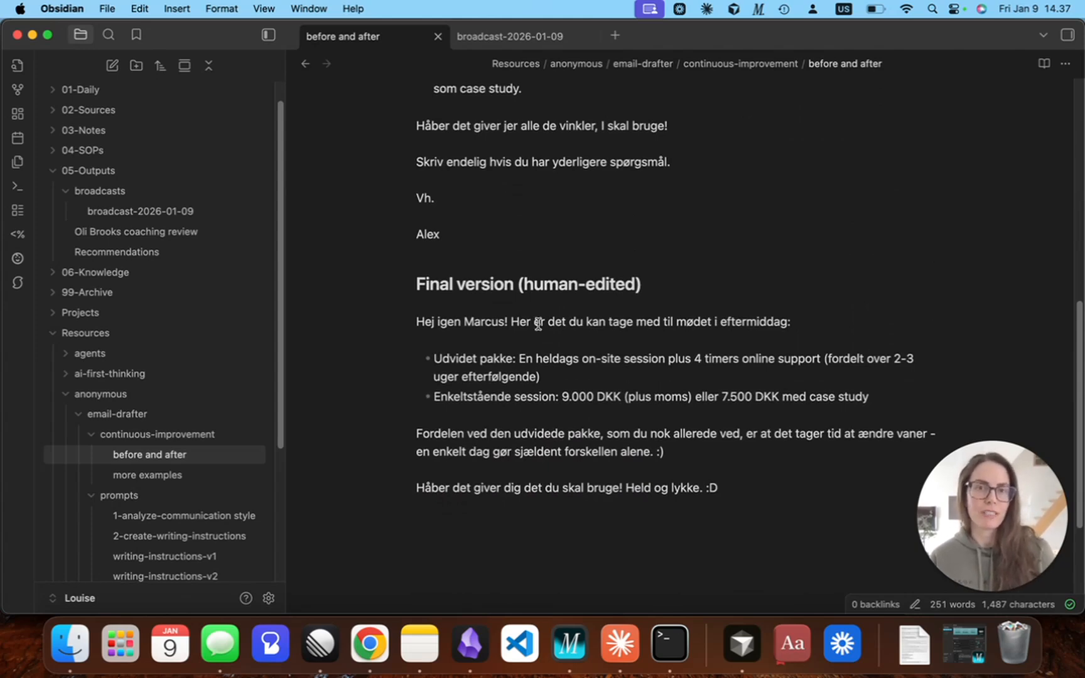
{"action": "scroll", "coordinate": [709, 290], "scroll_direction": "up", "scroll_amount": 9}
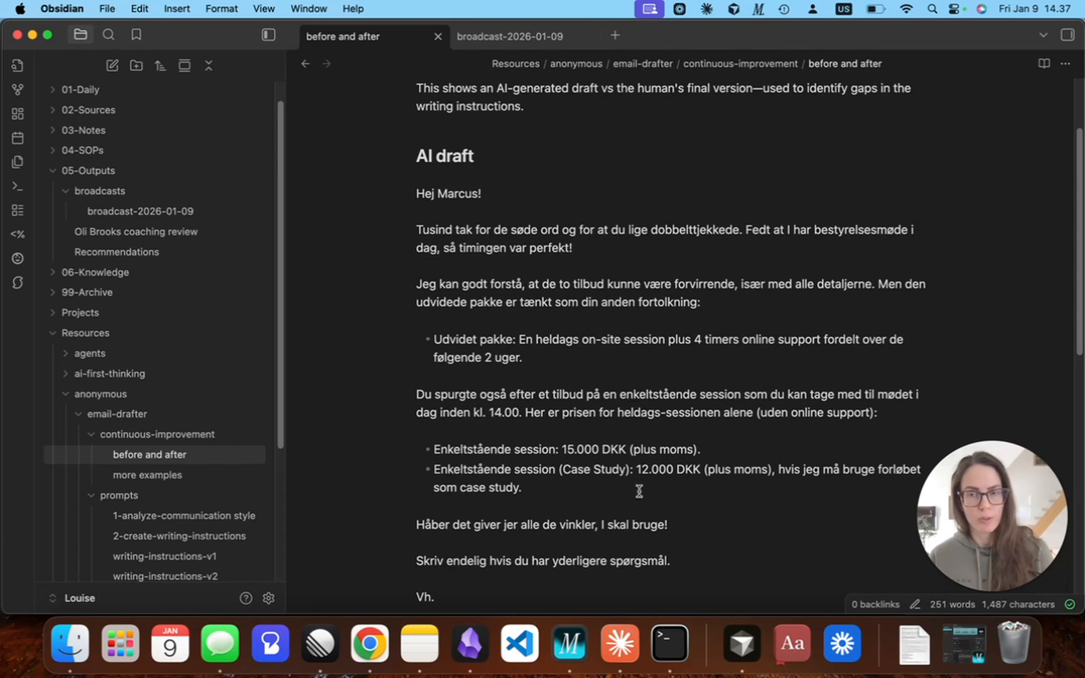
Look over the additional writing samples in the "more examples" note, and return to the "before and after" note.
{"action": "left_click", "coordinate": [191, 479]}
{"action": "scroll", "coordinate": [636, 446], "scroll_direction": "down", "scroll_amount": 3}
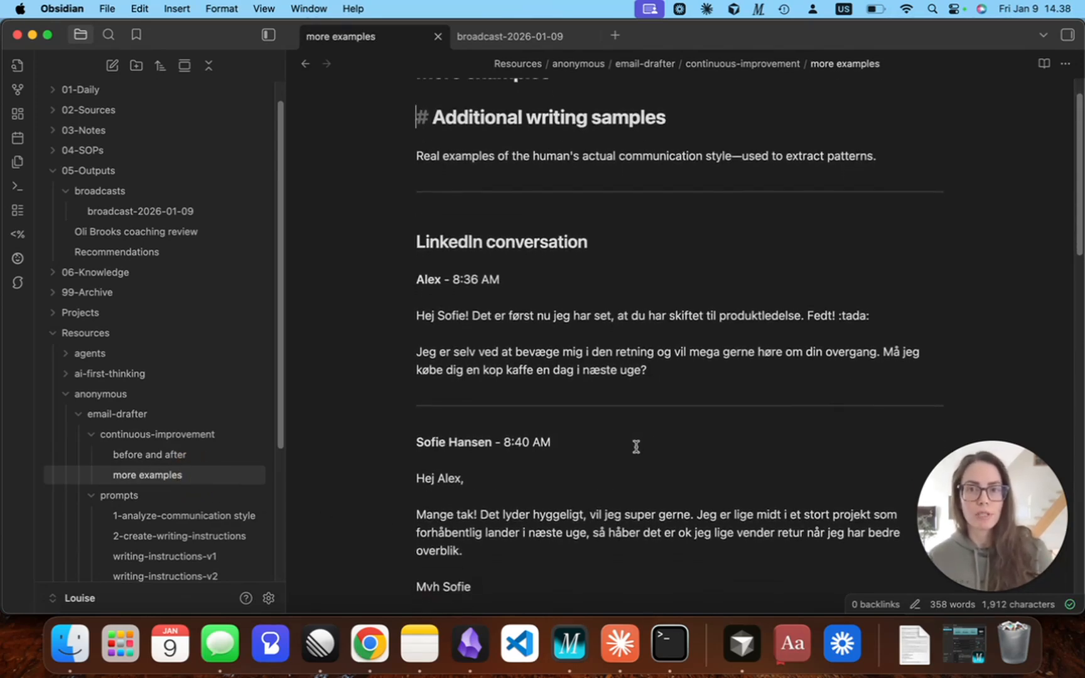
{"action": "scroll", "coordinate": [636, 446], "scroll_direction": "up", "scroll_amount": 2}
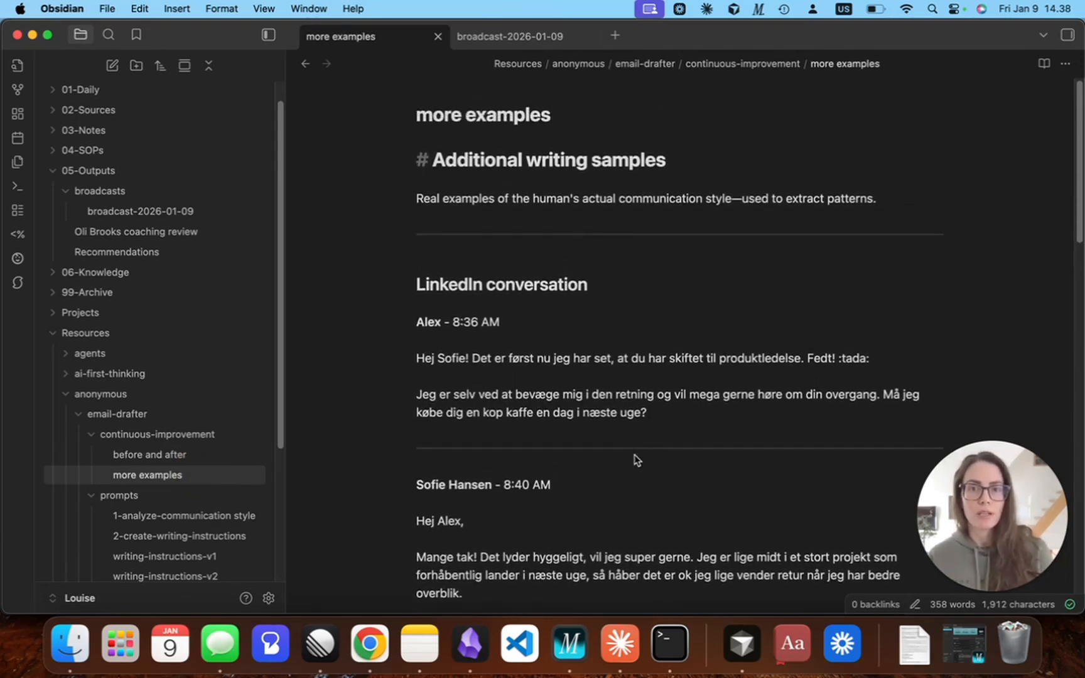
{"action": "left_click", "coordinate": [170, 460]}
Review Claude's analysis and suggested prompt additions in the Terminal session, and close its window, terminating the running processes.
{"action": "scroll", "coordinate": [241, 354], "scroll_direction": "down", "scroll_amount": 1}
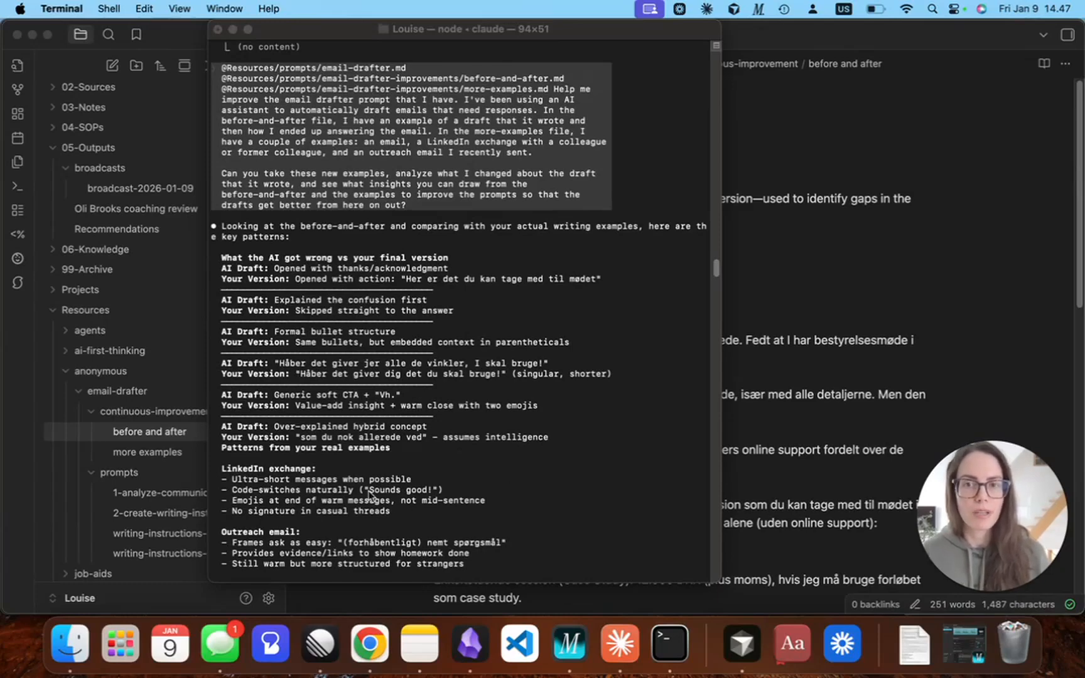
{"action": "scroll", "coordinate": [536, 499], "scroll_direction": "down", "scroll_amount": 2}
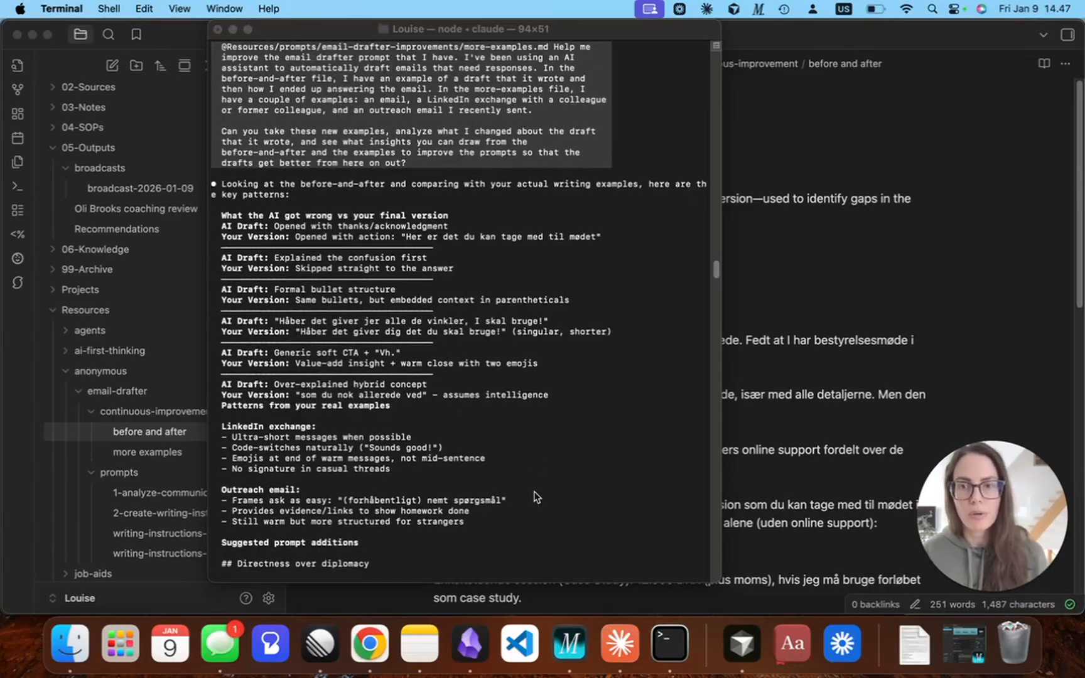
{"action": "scroll", "coordinate": [536, 497], "scroll_direction": "down", "scroll_amount": 8}
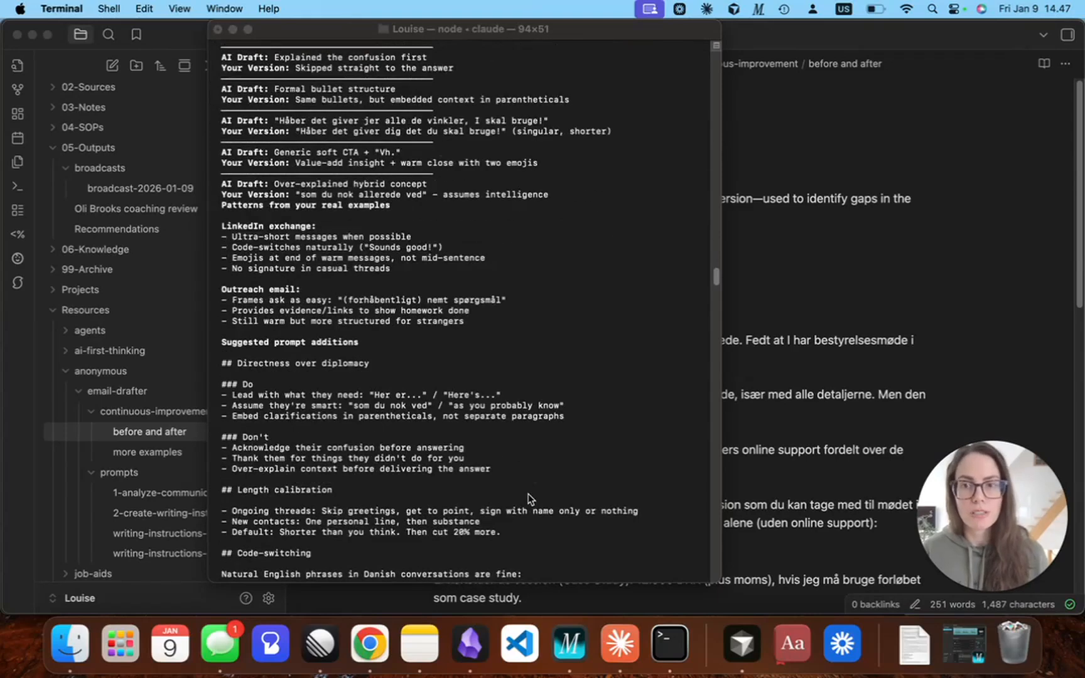
{"action": "scroll", "coordinate": [528, 496], "scroll_direction": "down", "scroll_amount": 2}
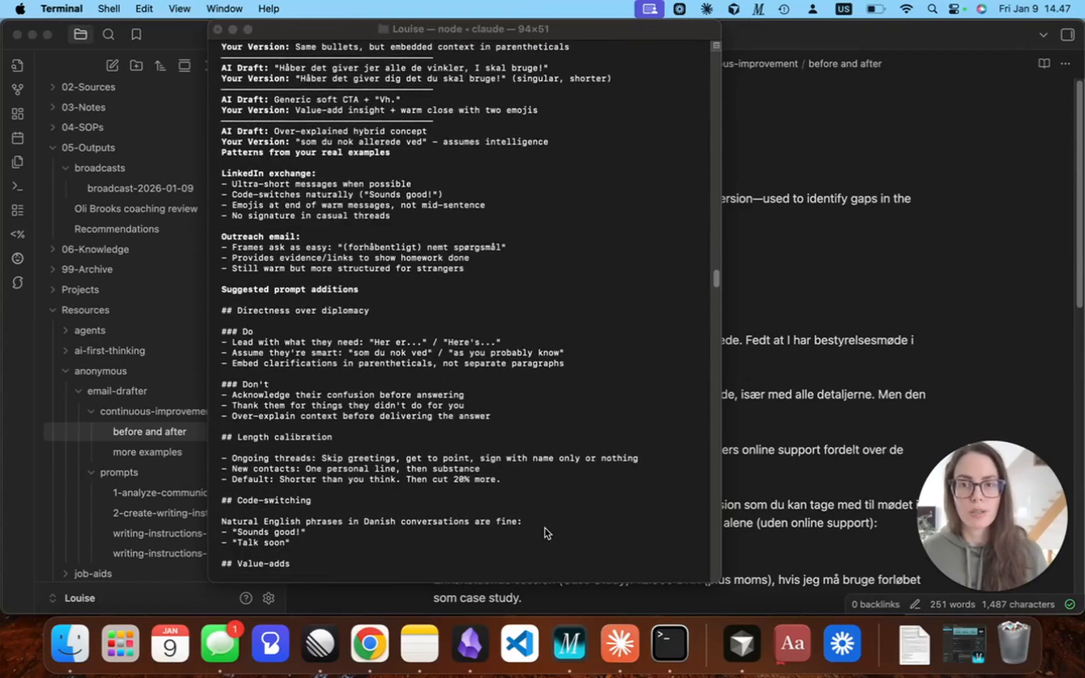
{"action": "scroll", "coordinate": [593, 528], "scroll_direction": "down", "scroll_amount": 10}
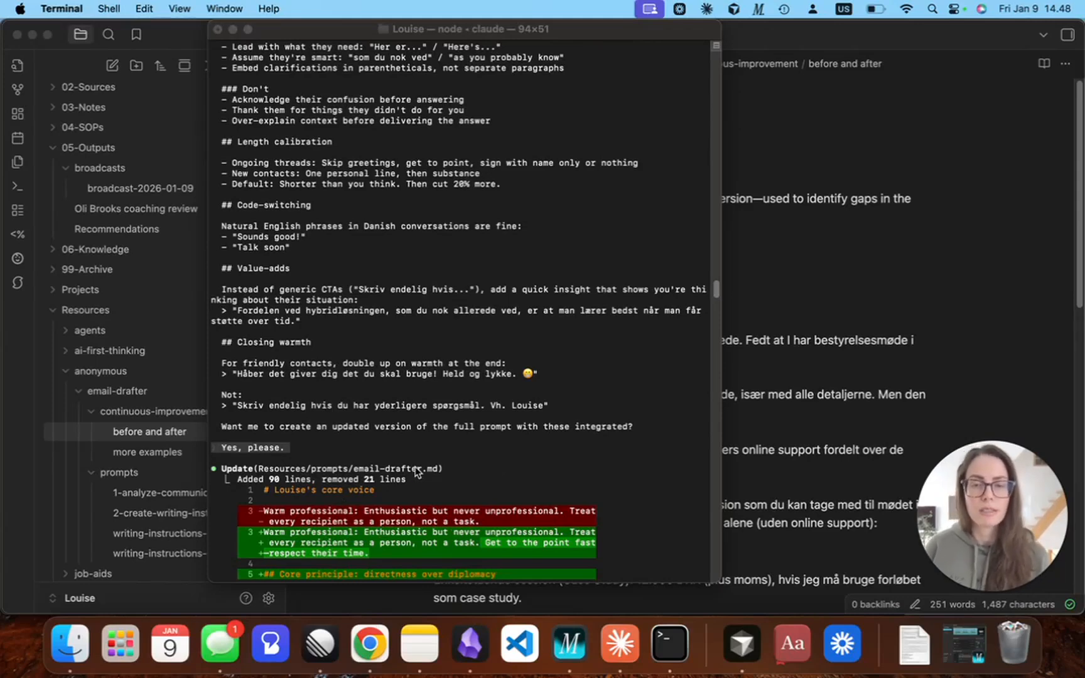
{"action": "left_click", "coordinate": [218, 30]}
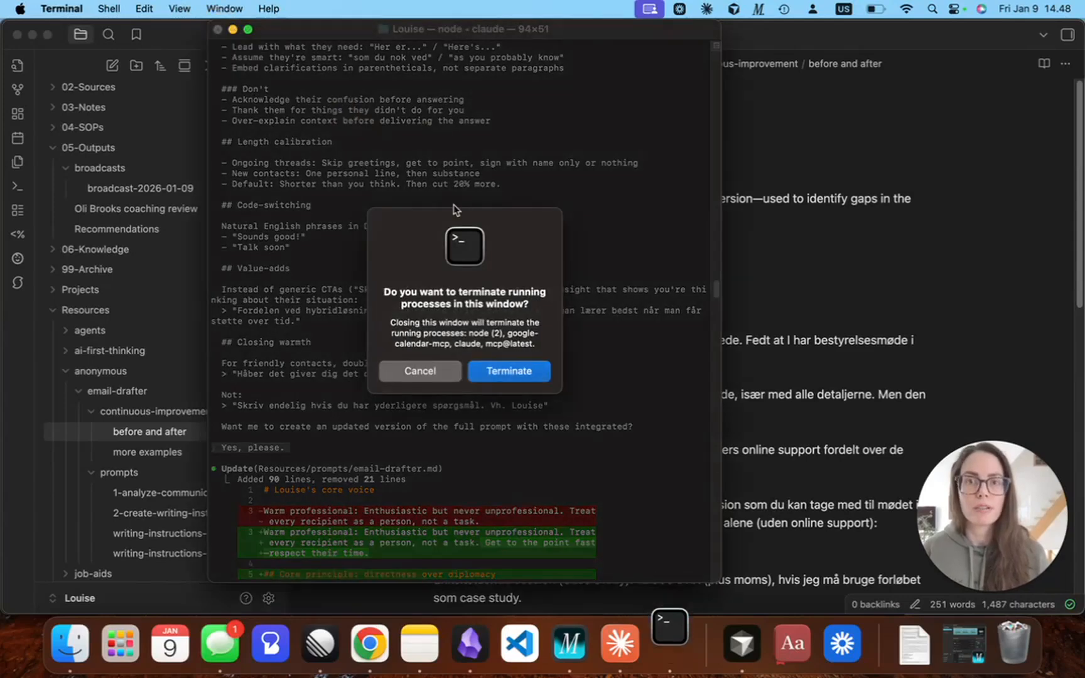
{"action": "left_click", "coordinate": [505, 371]}
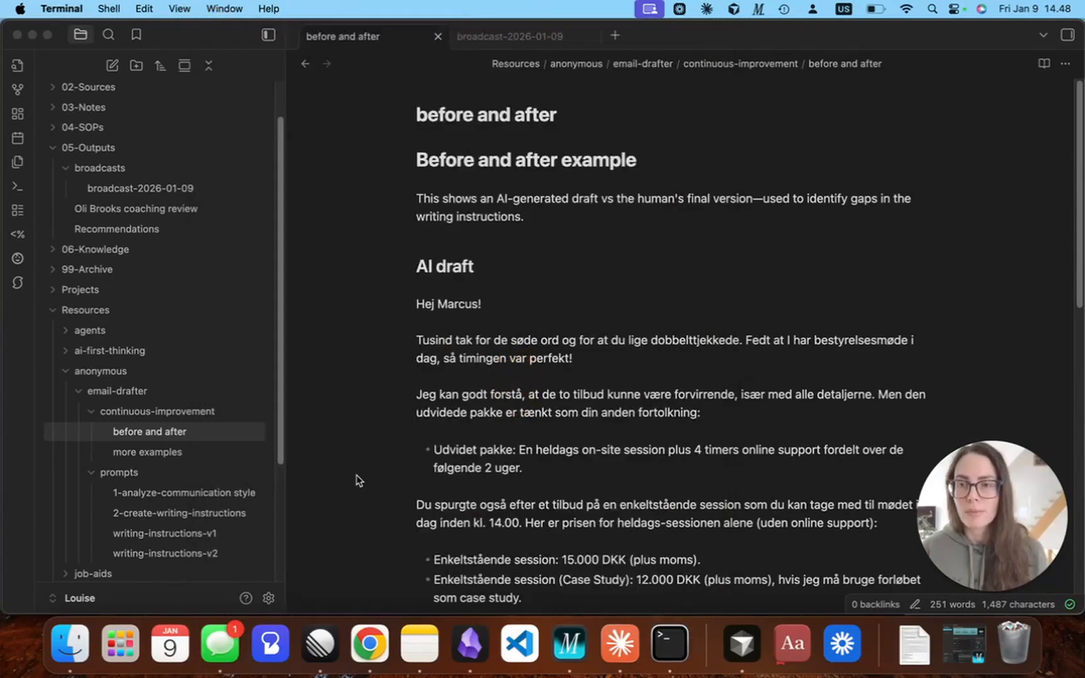
Collapse the continuous-improvement folder in Obsidian and read through the improved voice rules in the writing-instructions-v2 note.
{"action": "left_click", "coordinate": [94, 412]}
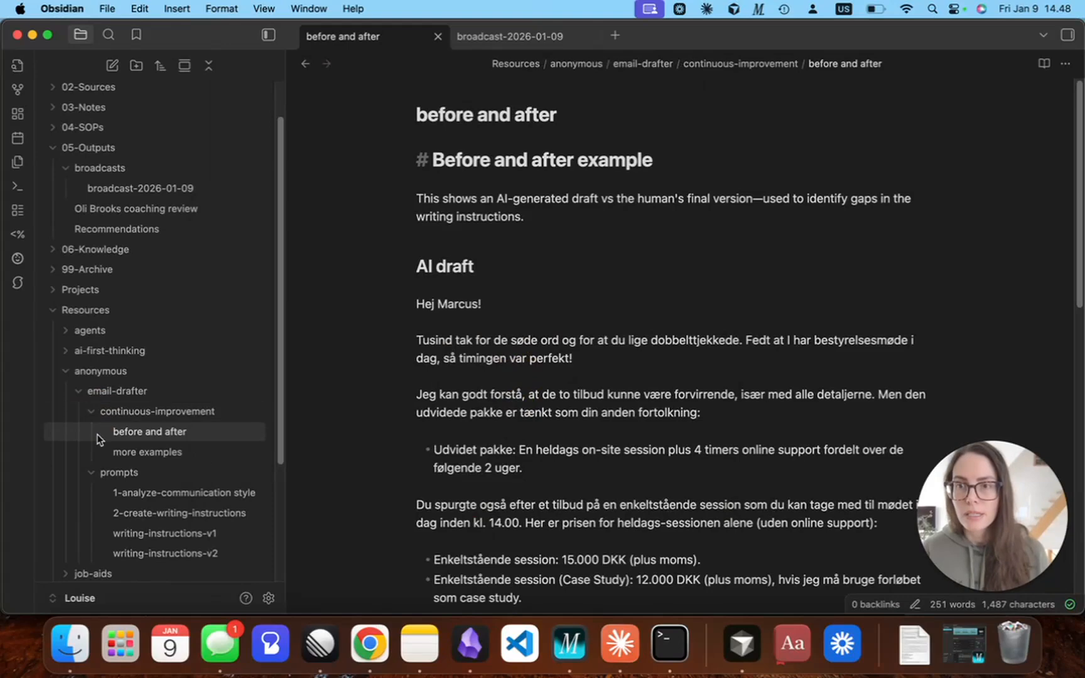
{"action": "left_click", "coordinate": [90, 418]}
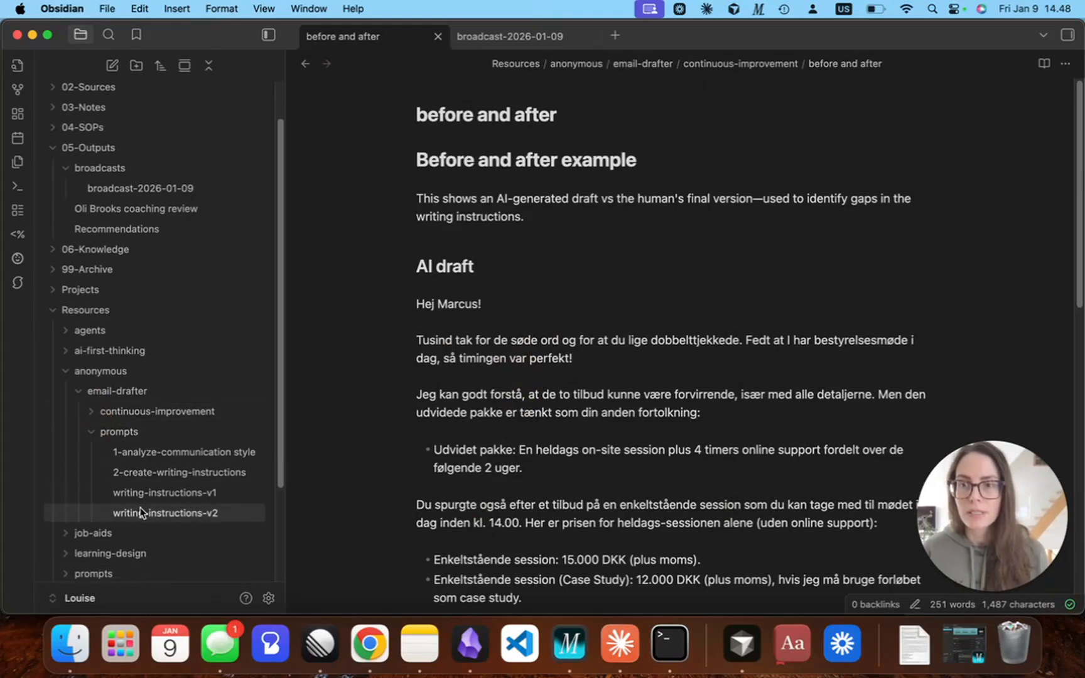
{"action": "left_click", "coordinate": [163, 515]}
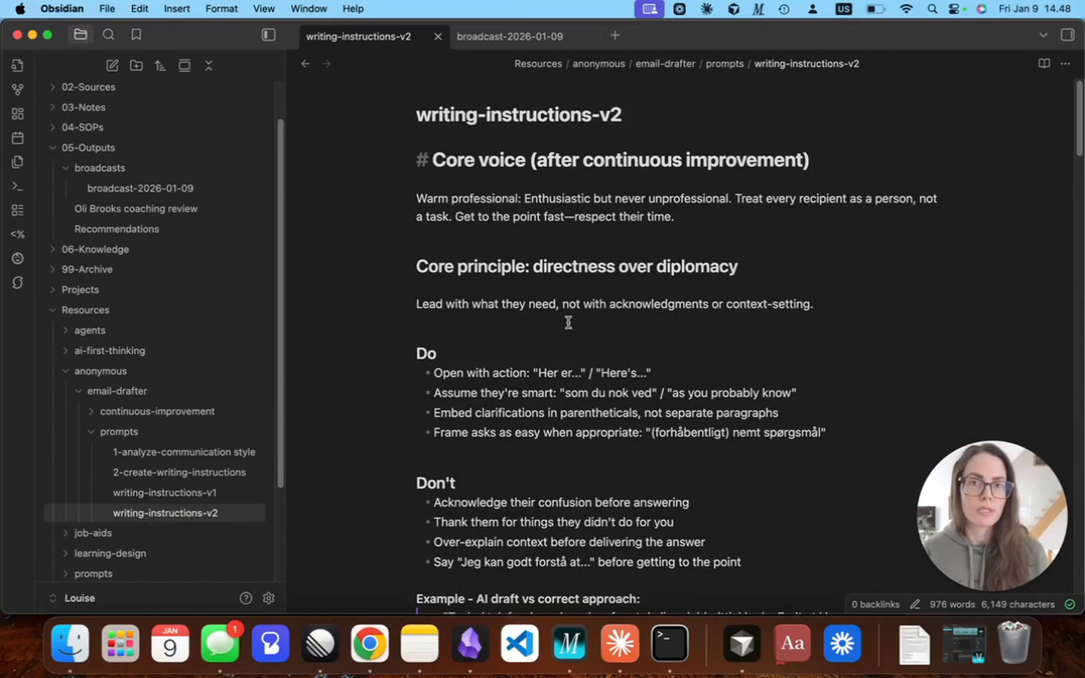
{"action": "scroll", "coordinate": [629, 469], "scroll_direction": "down", "scroll_amount": 1}
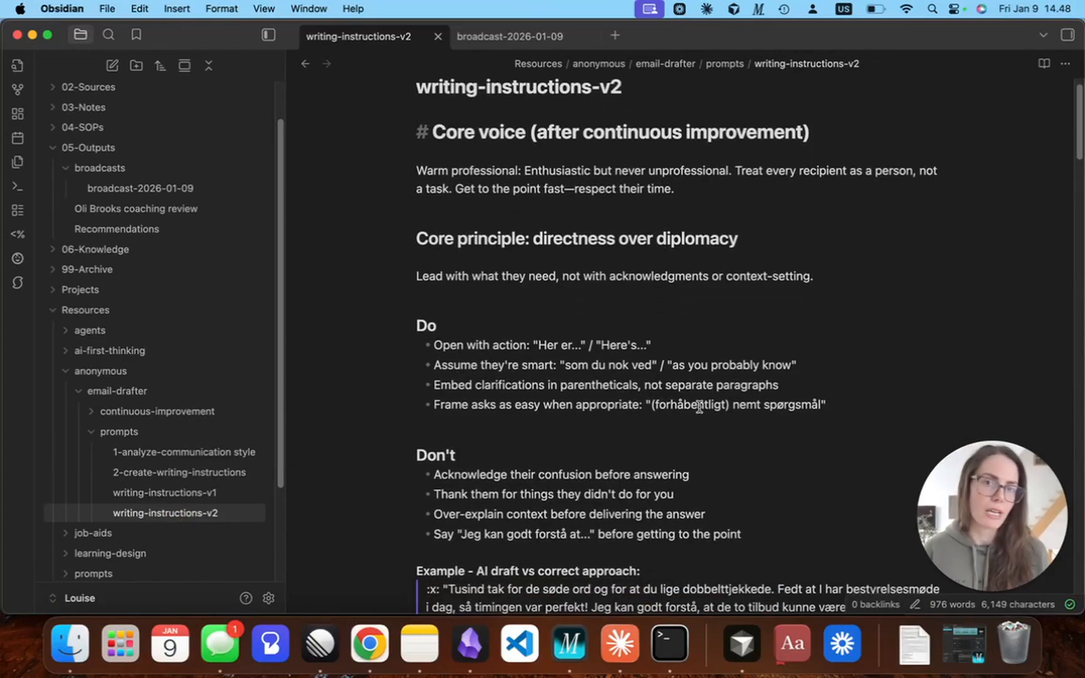
{"action": "scroll", "coordinate": [667, 490], "scroll_direction": "down", "scroll_amount": 5}
{"action": "scroll", "coordinate": [666, 489], "scroll_direction": "down", "scroll_amount": 15}
{"action": "scroll", "coordinate": [672, 486], "scroll_direction": "up", "scroll_amount": 10}
{"action": "scroll", "coordinate": [673, 485], "scroll_direction": "up", "scroll_amount": 10}
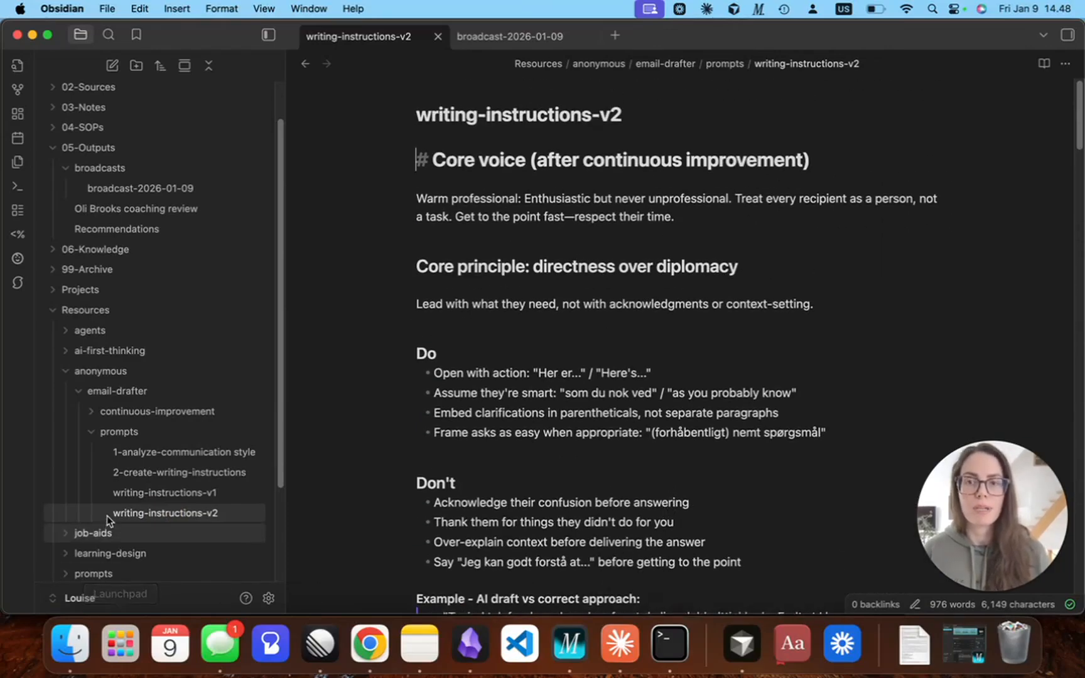